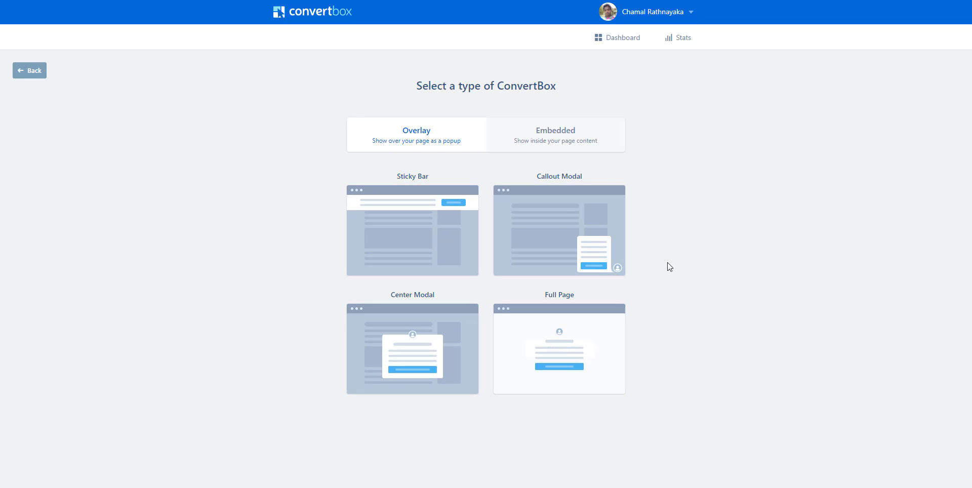
# Compare the overlay and embedded ConvertBox types and choose the Callout Modal overlay
pyautogui.moveTo(554, 222)
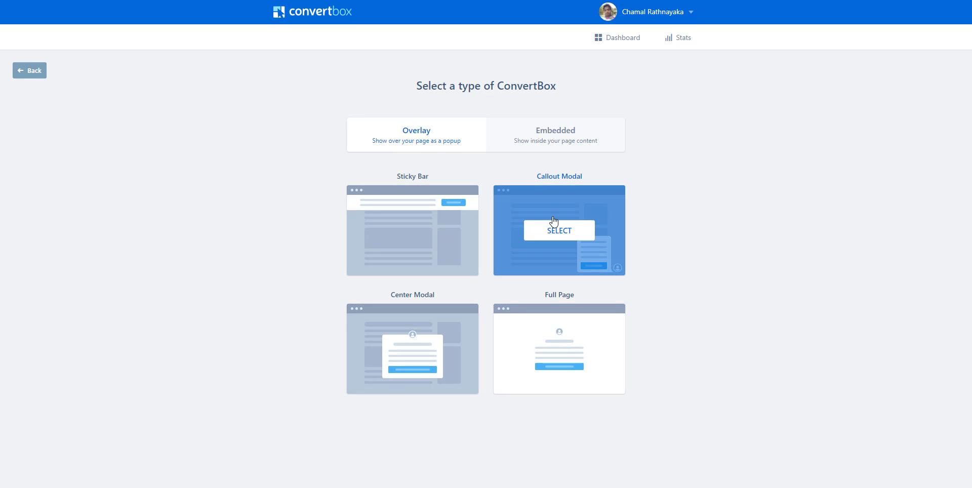
pyautogui.click(569, 135)
pyautogui.click(418, 139)
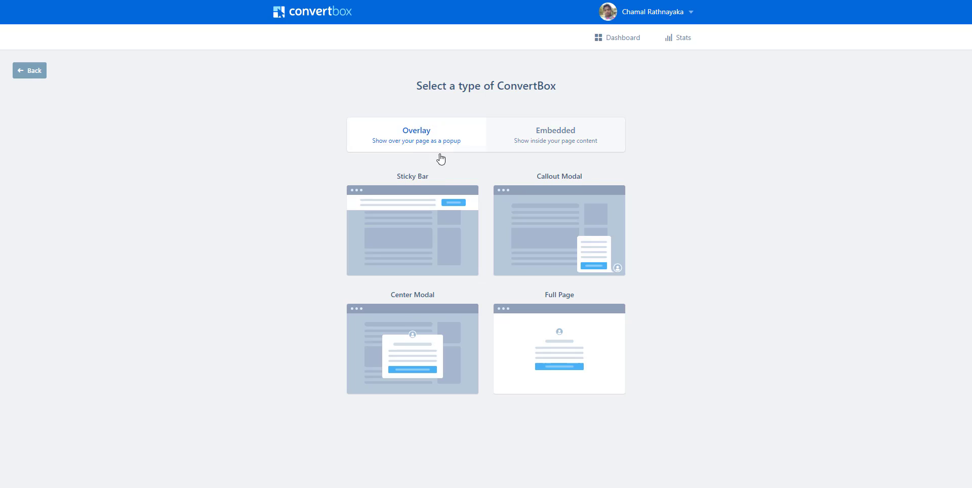
pyautogui.click(566, 236)
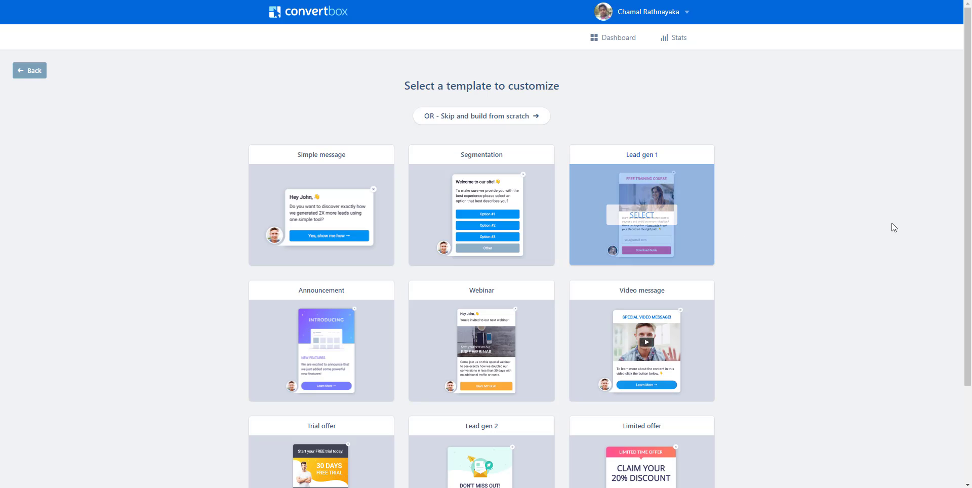
# Look through the callout modal templates and select the Segmentation template
pyautogui.scroll(-3, 545, 337)
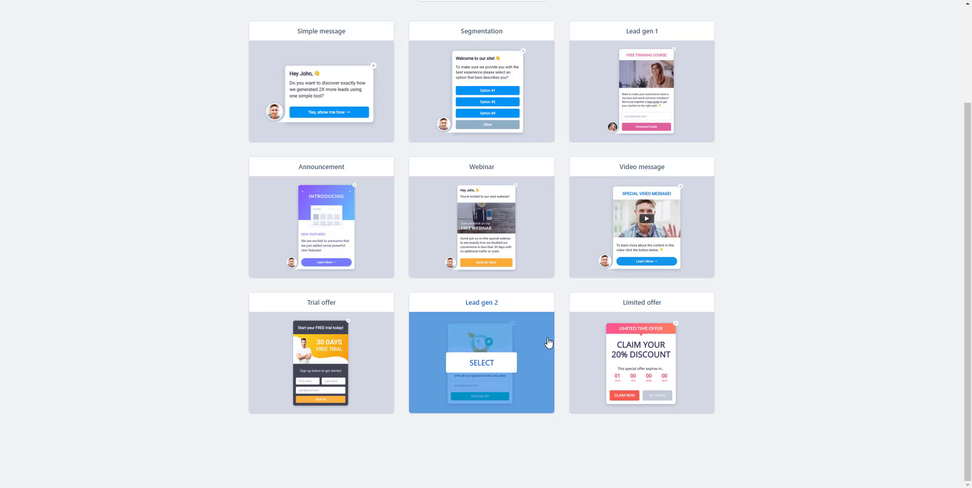
pyautogui.scroll(3, 547, 343)
pyautogui.scroll(-3, 530, 434)
pyautogui.click(477, 93)
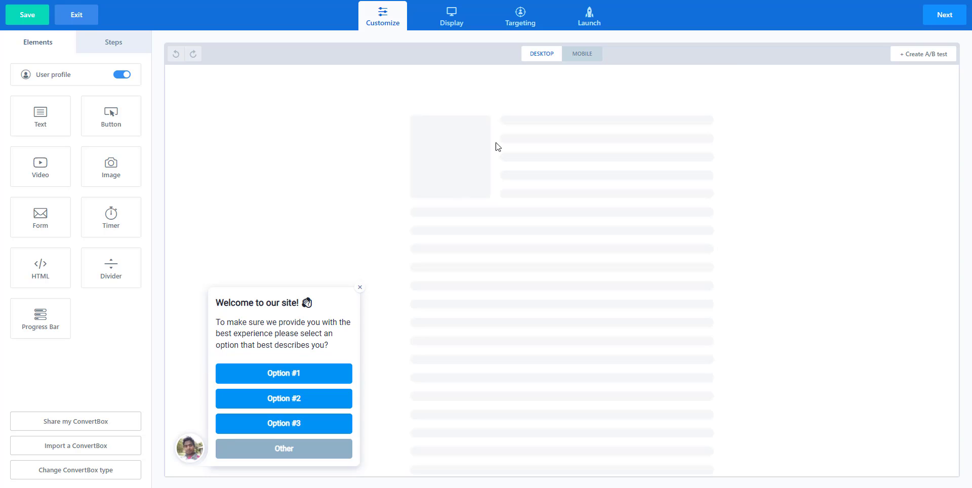
# Preview the box in the mobile and desktop layouts and view the ConvertBox import dialog without importing anything
pyautogui.click(582, 59)
pyautogui.click(548, 55)
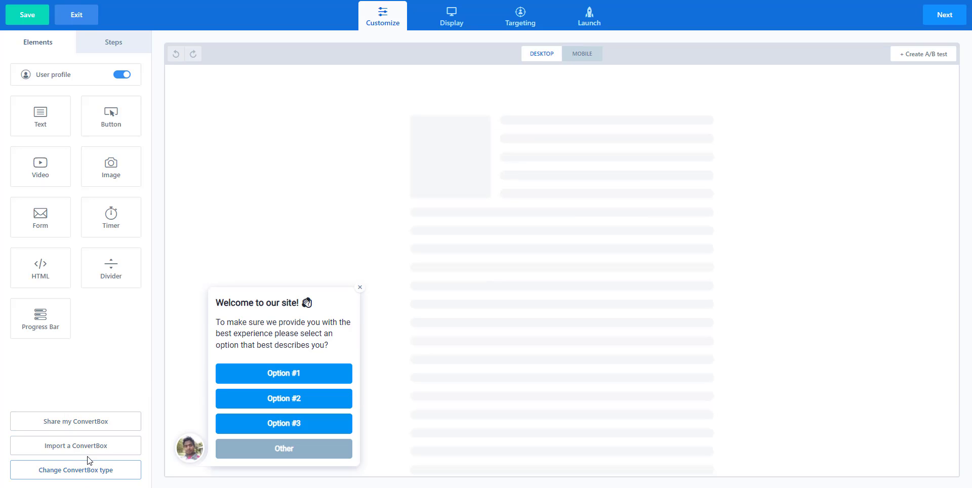
pyautogui.click(106, 449)
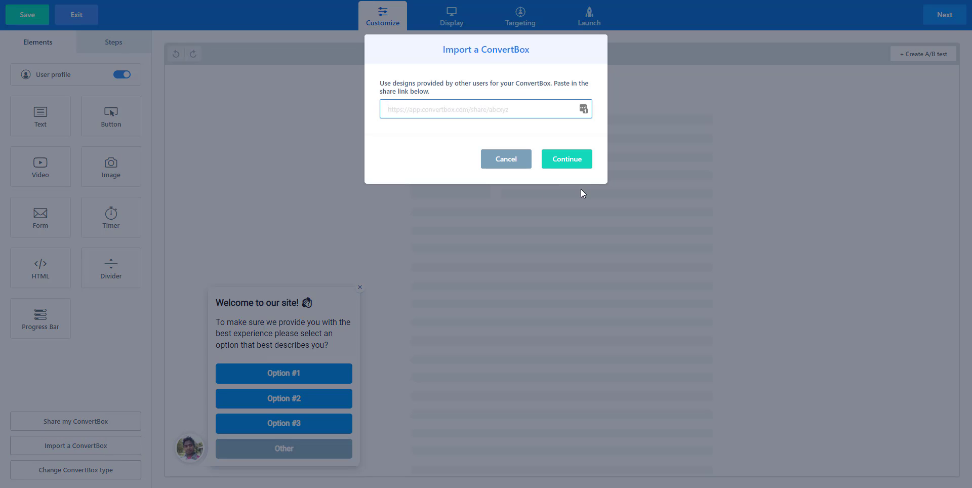
pyautogui.click(509, 161)
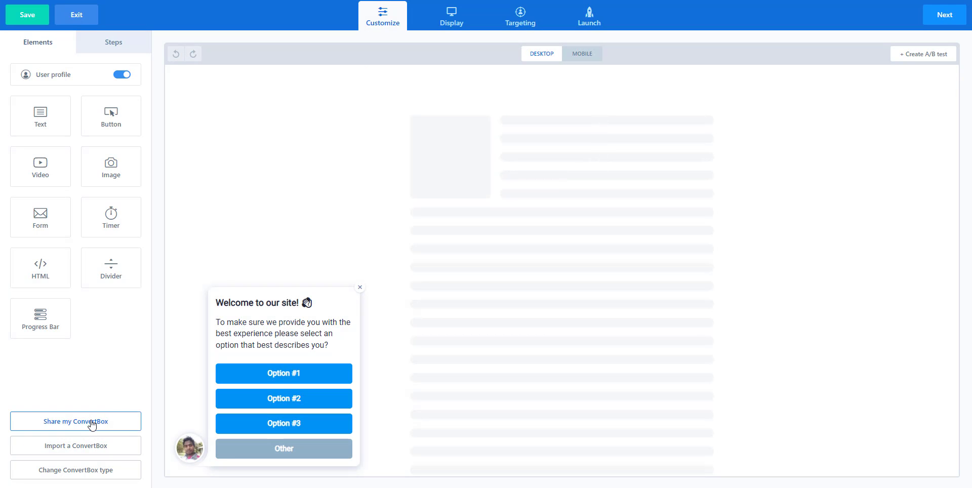
# Examine the settings for sharing the ConvertBox, including display name and description, and leave without publishing
pyautogui.click(92, 425)
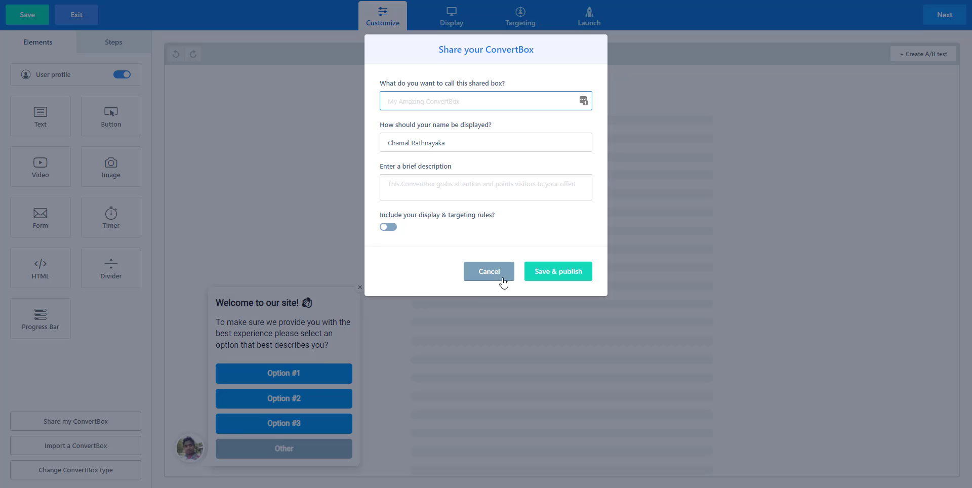
pyautogui.click(440, 147)
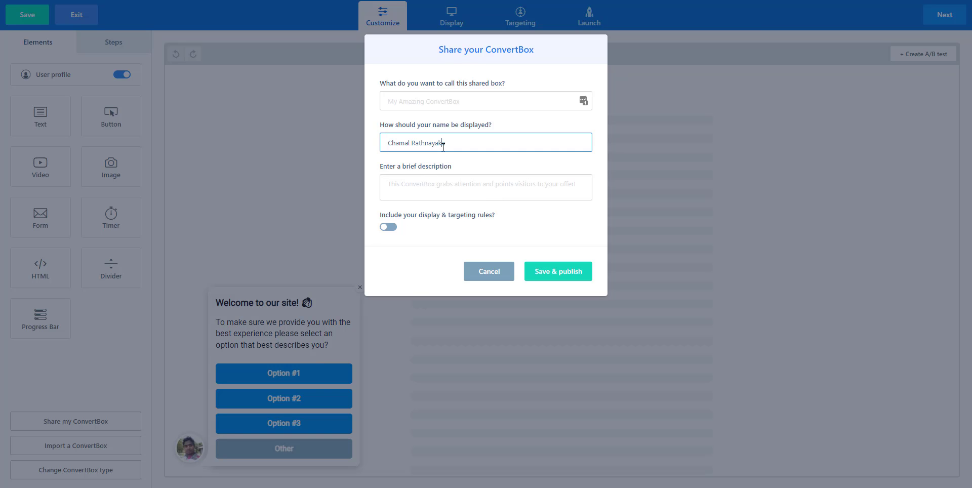
pyautogui.click(441, 173)
pyautogui.click(437, 176)
pyautogui.click(490, 278)
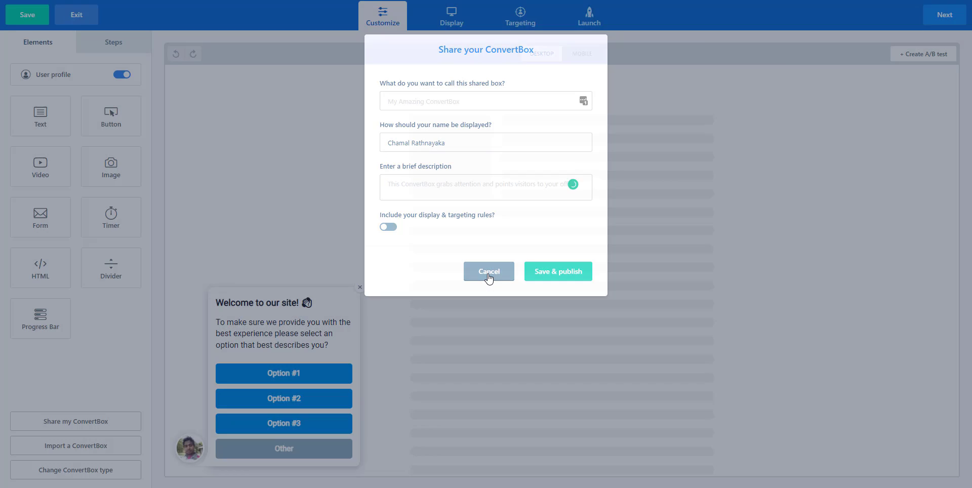
# Change the text of the Option #1 button to Blogger
pyautogui.click(305, 372)
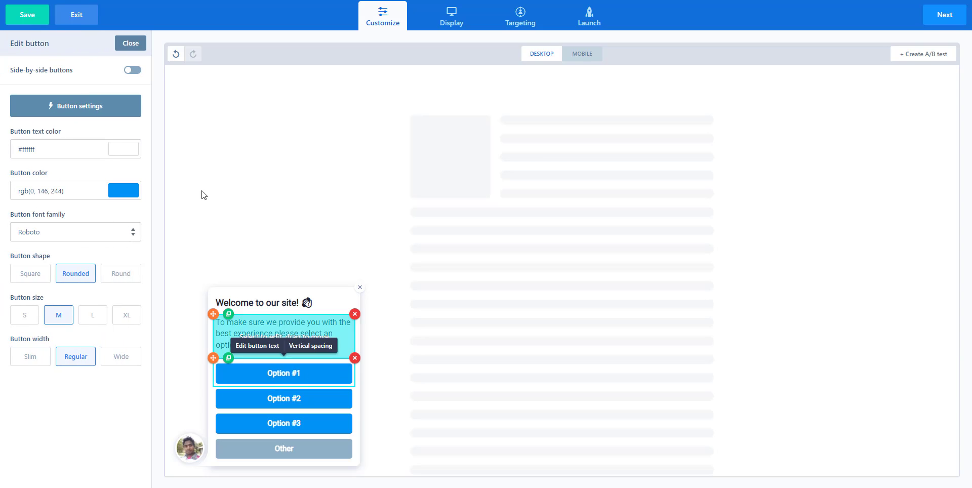
pyautogui.click(286, 375)
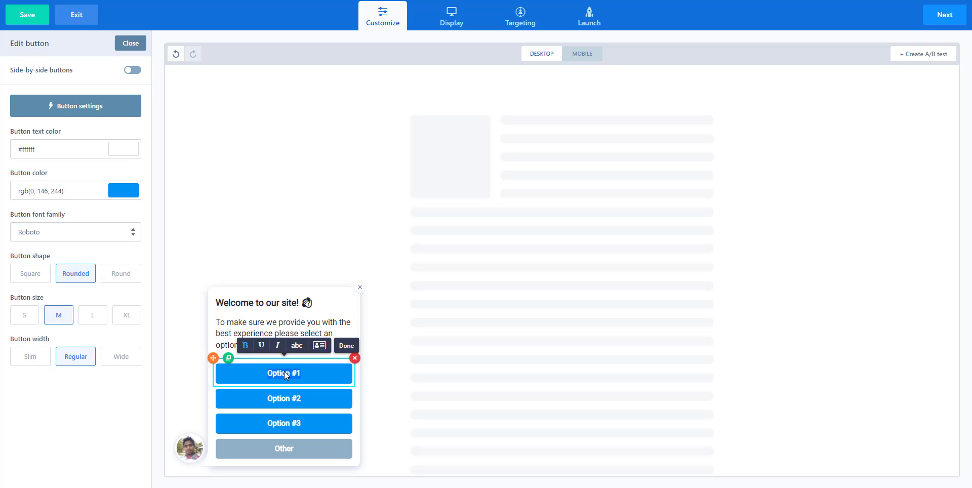
pyautogui.click(317, 327)
pyautogui.click(314, 335)
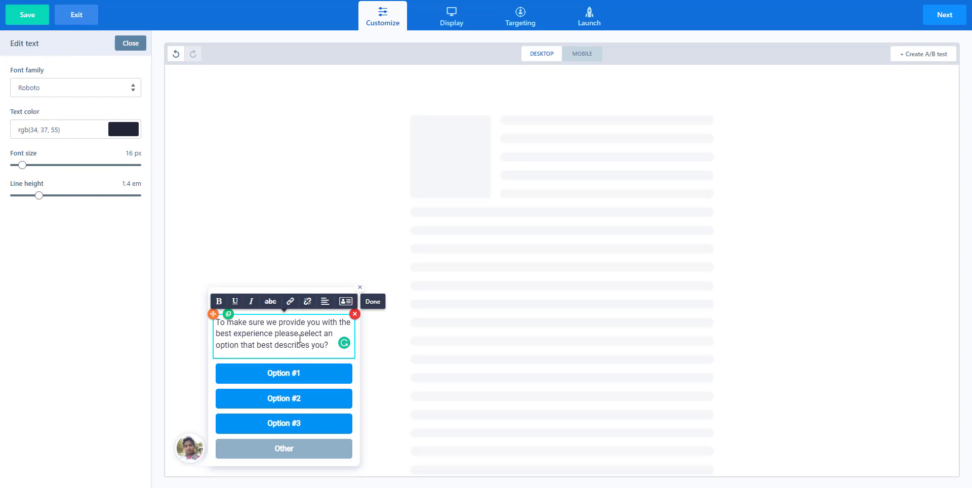
pyautogui.click(290, 382)
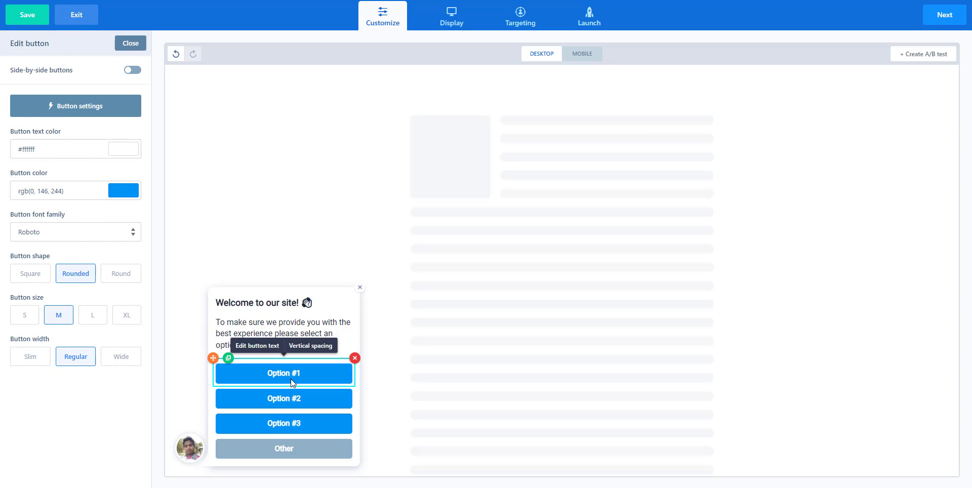
pyautogui.click(290, 381)
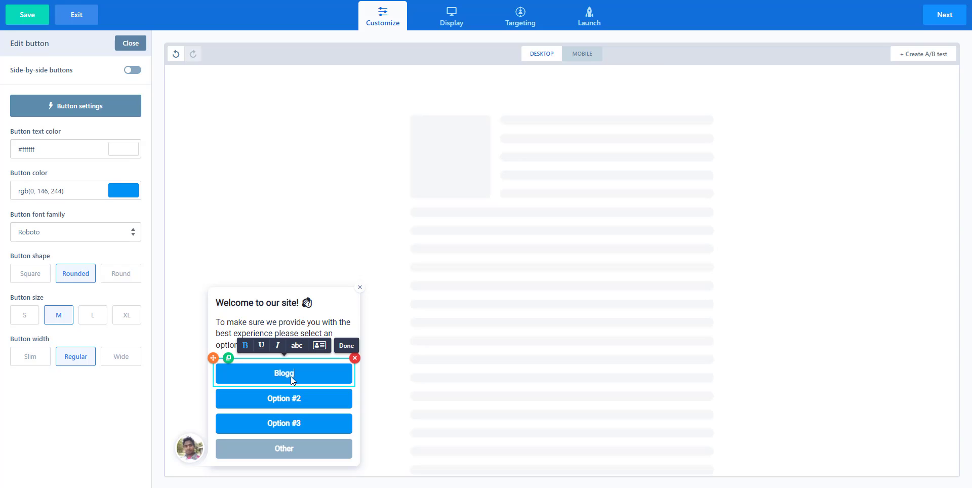
# Change the text of the Option #2 button to Email Marketer
pyautogui.click(284, 400)
pyautogui.click(284, 401)
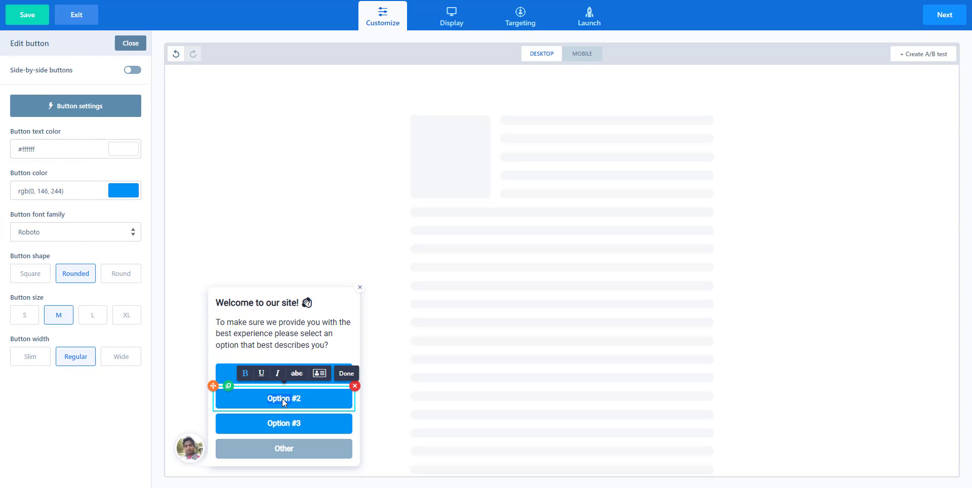
pyautogui.hotkey('ctrl', 'a')
pyautogui.write('Email Marketer')
# Change the text of the Option #3 button to YouTuber and finish editing it
pyautogui.click(287, 426)
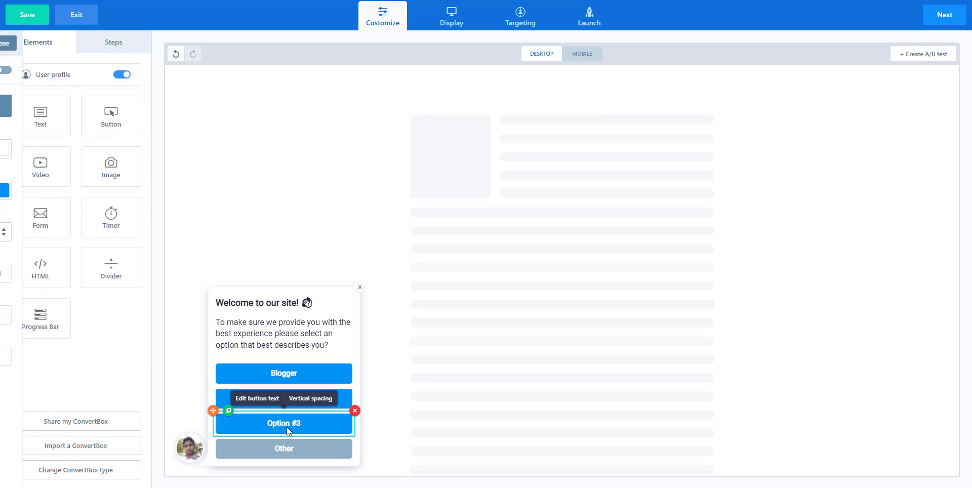
pyautogui.click(287, 425)
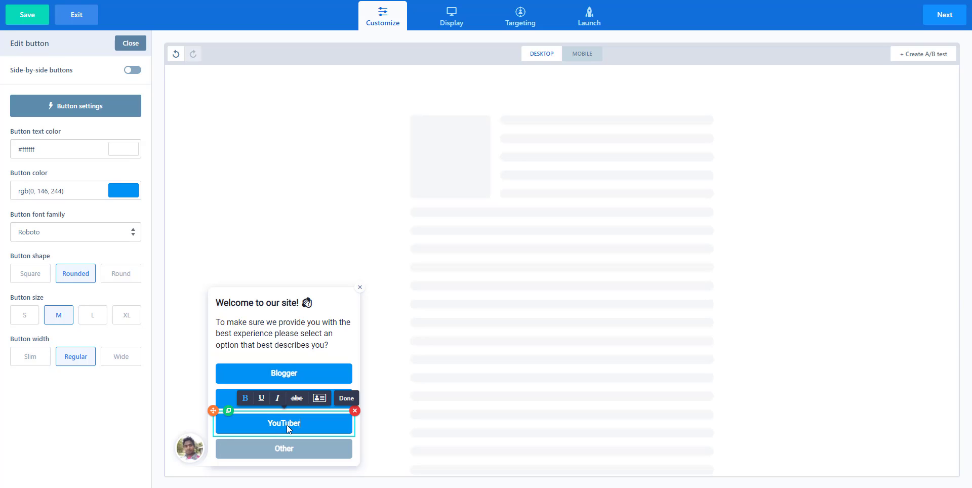
pyautogui.click(507, 399)
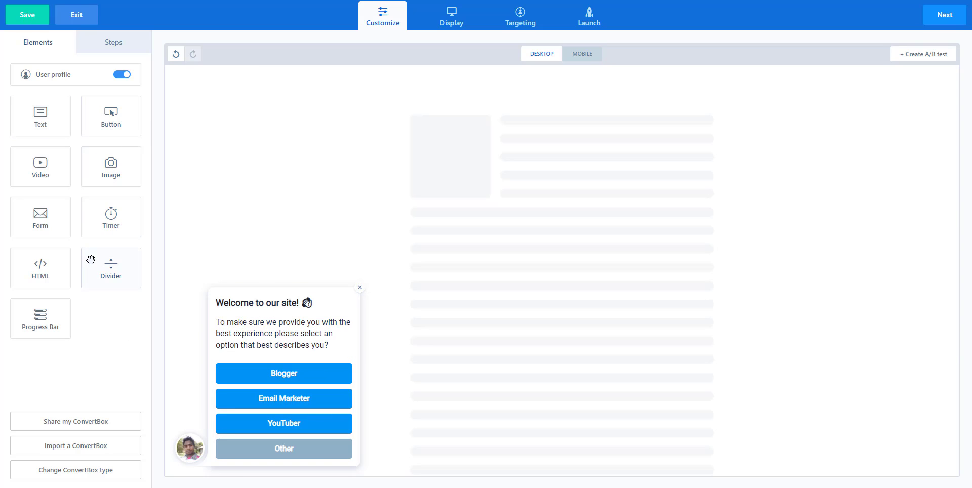
# Try out an image element above the Blogger button, browsing the image library before removing the element
pyautogui.moveTo(113, 164); pyautogui.dragTo(299, 326)
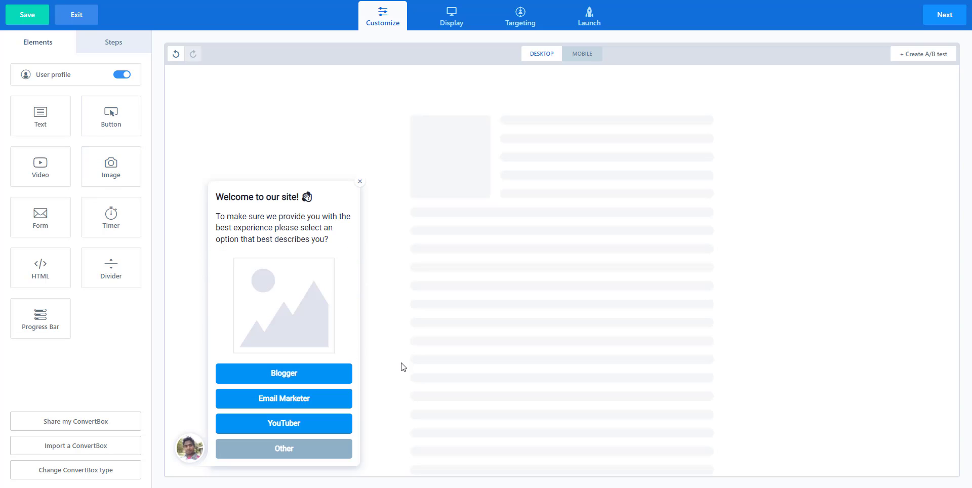
pyautogui.click(280, 302)
pyautogui.click(73, 103)
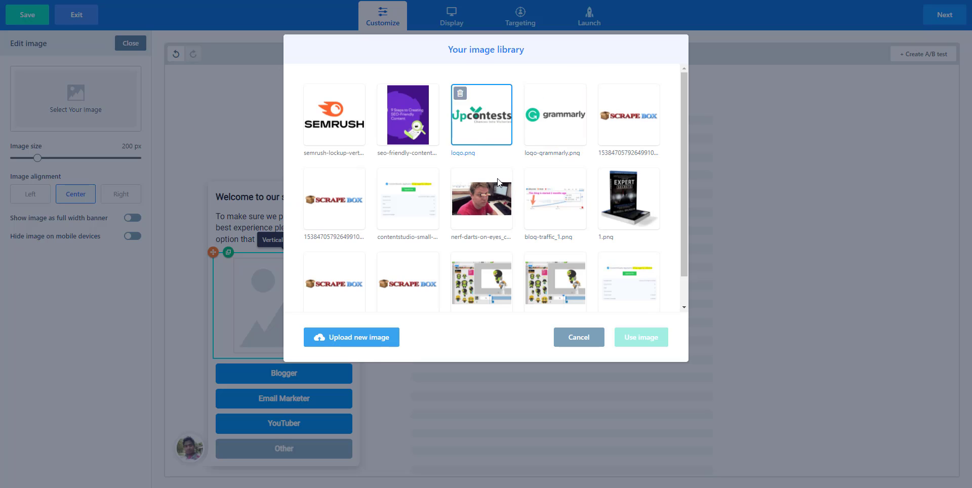
pyautogui.scroll(-3, 527, 258)
pyautogui.scroll(2, 528, 253)
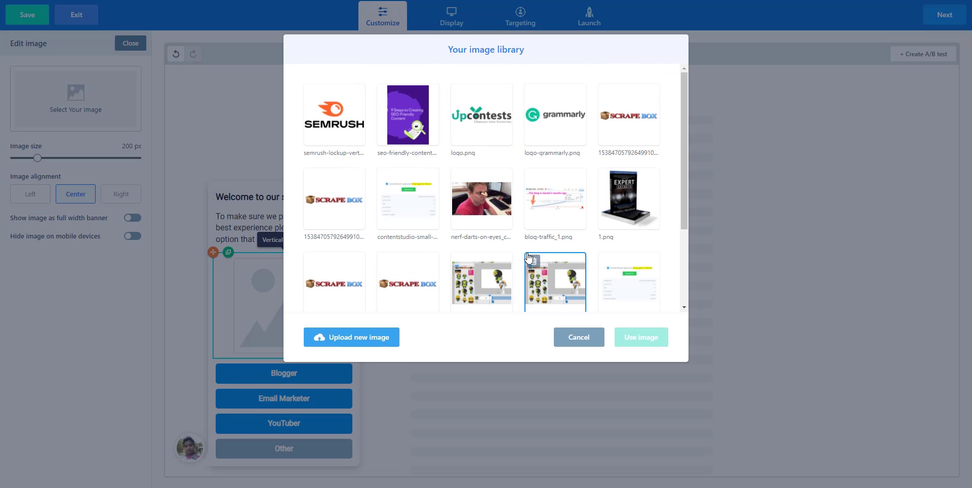
pyautogui.scroll(-5, 605, 249)
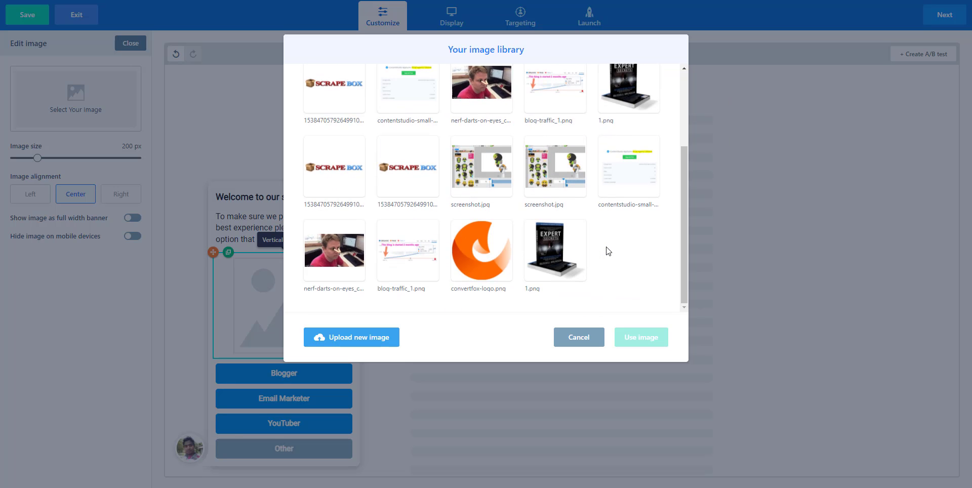
pyautogui.scroll(5, 608, 247)
pyautogui.scroll(1, 607, 248)
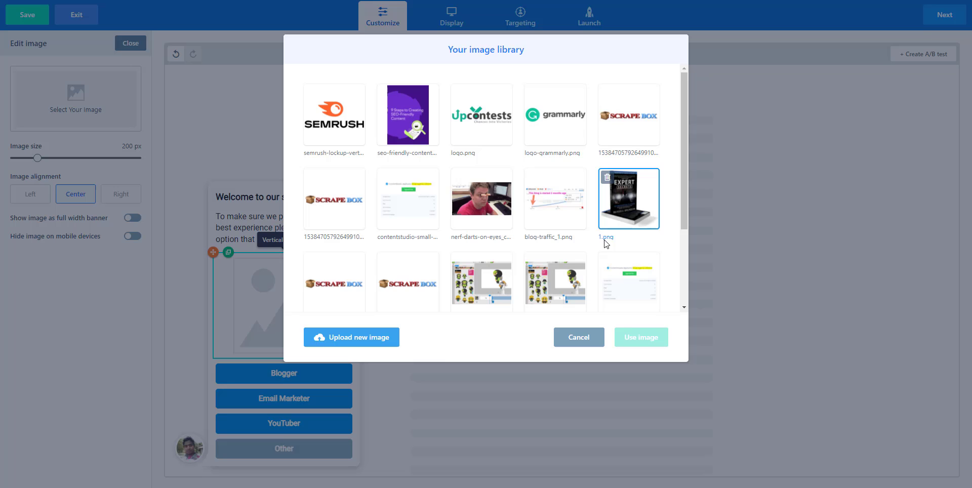
pyautogui.click(584, 337)
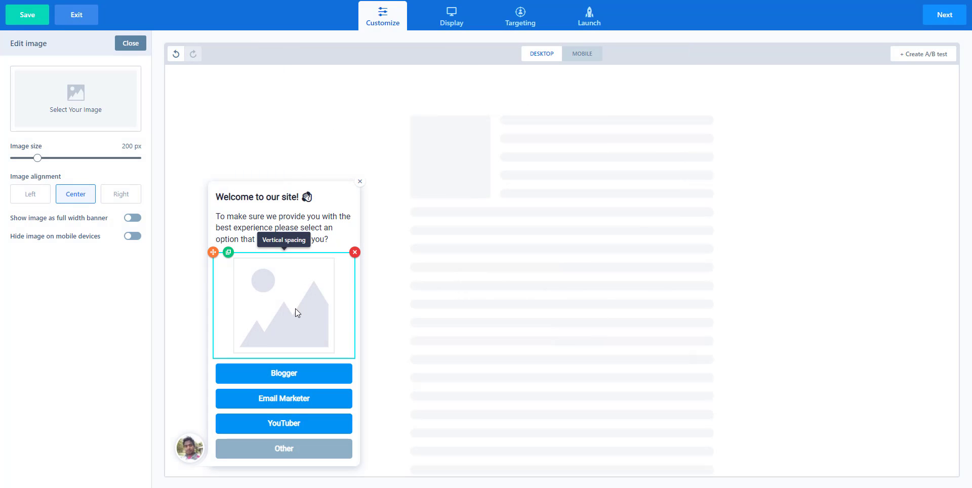
pyautogui.click(355, 253)
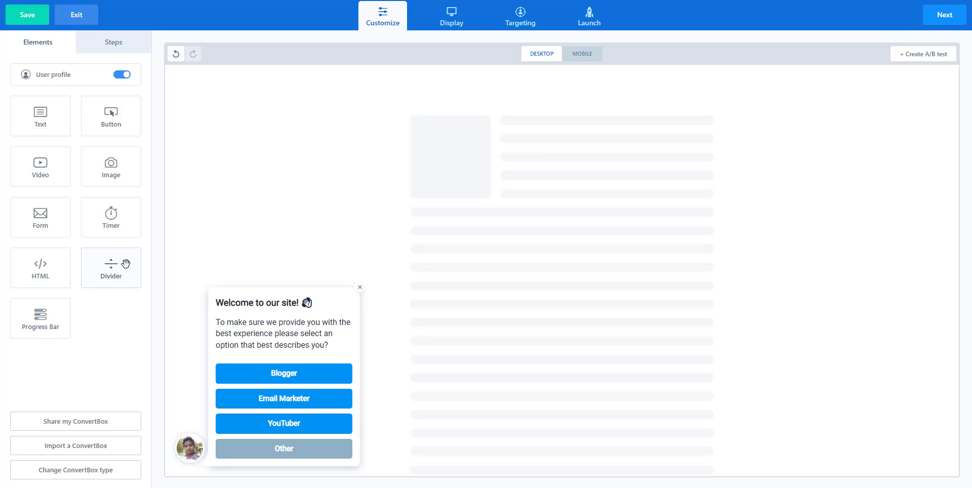
# Add an evergreen countdown timer above the Blogger button and set its length to 1 hour 3 minutes
pyautogui.moveTo(109, 215); pyautogui.dragTo(310, 322)
pyautogui.click(295, 347)
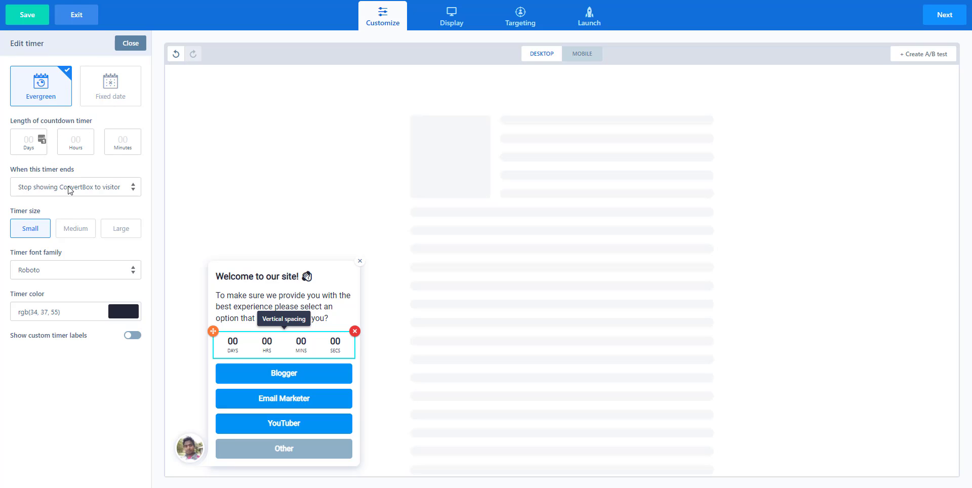
pyautogui.click(112, 186)
pyautogui.click(112, 186)
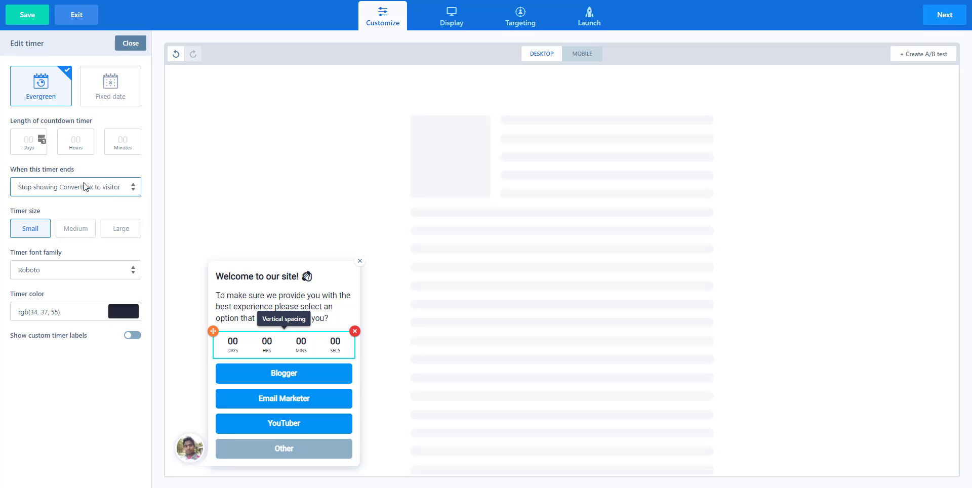
pyautogui.click(81, 140)
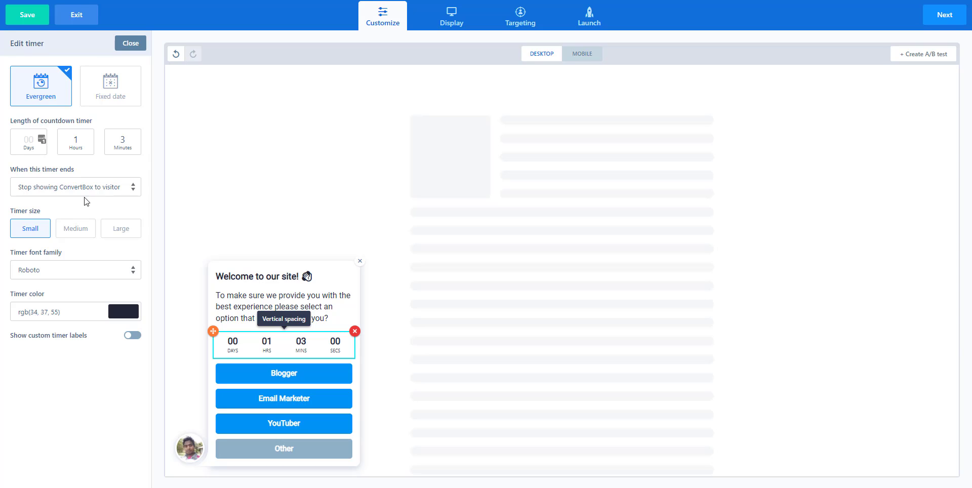
# View the timer's end actions and try its Medium and Large sizes before returning to Small
pyautogui.click(66, 190)
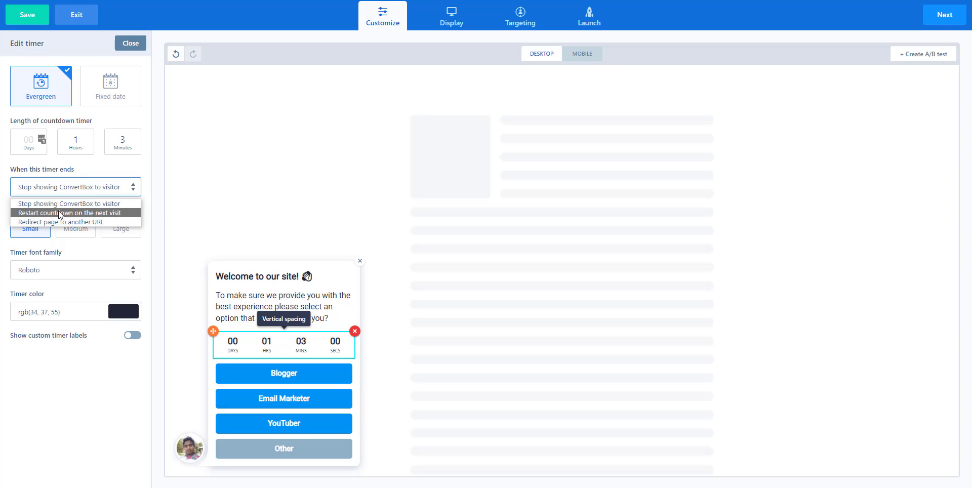
pyautogui.click(4, 195)
pyautogui.click(94, 227)
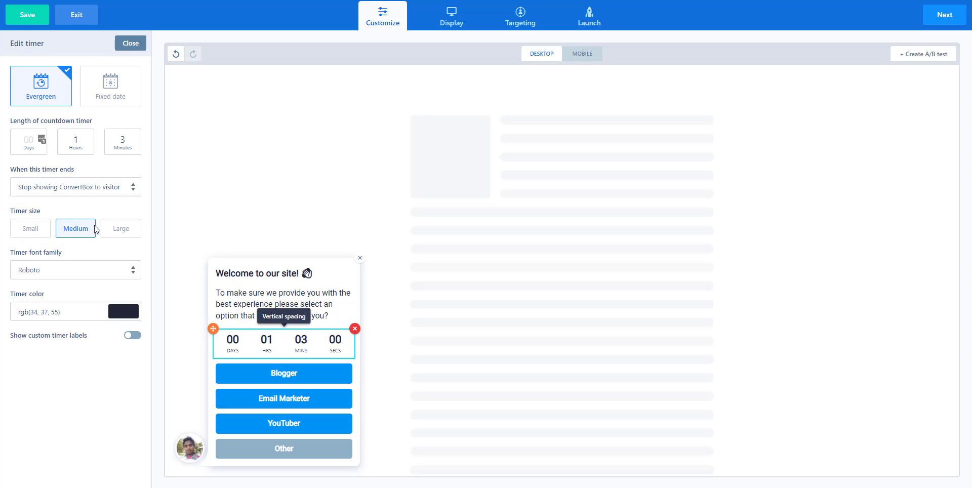
pyautogui.click(123, 229)
pyautogui.click(38, 230)
# Set the countdown timer's font family to Montserrat and its color to red, rgb(218, 78, 63)
pyautogui.click(84, 272)
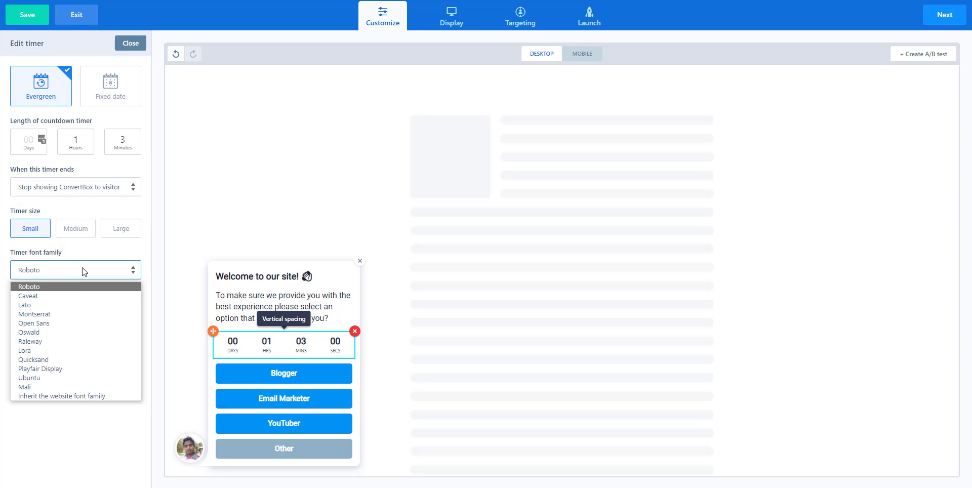
pyautogui.click(68, 314)
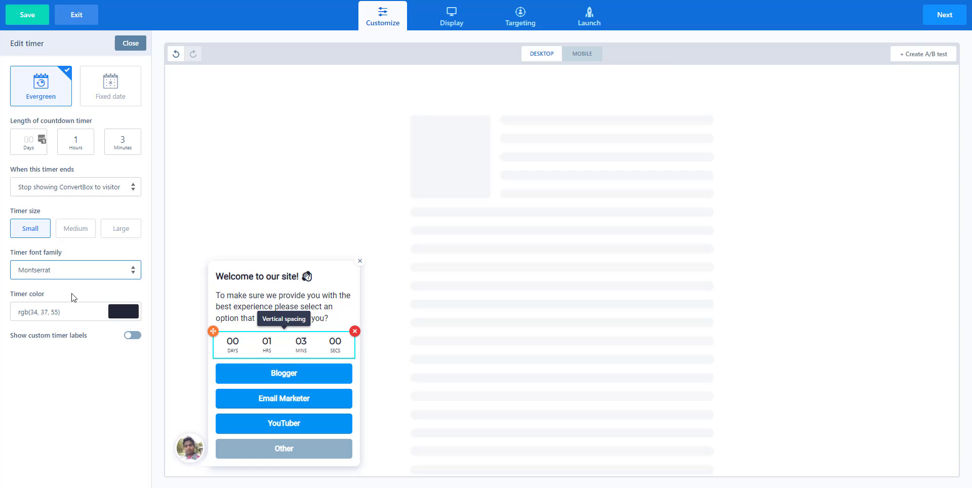
pyautogui.click(124, 312)
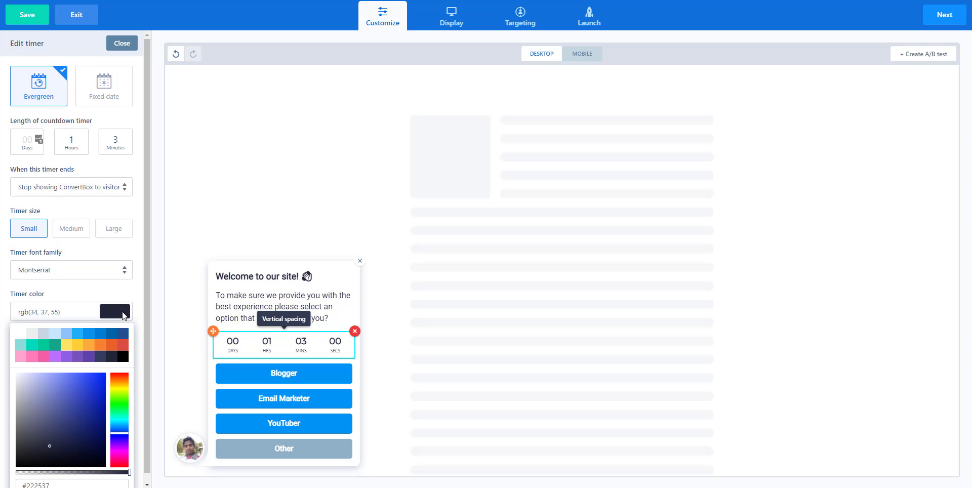
pyautogui.click(43, 359)
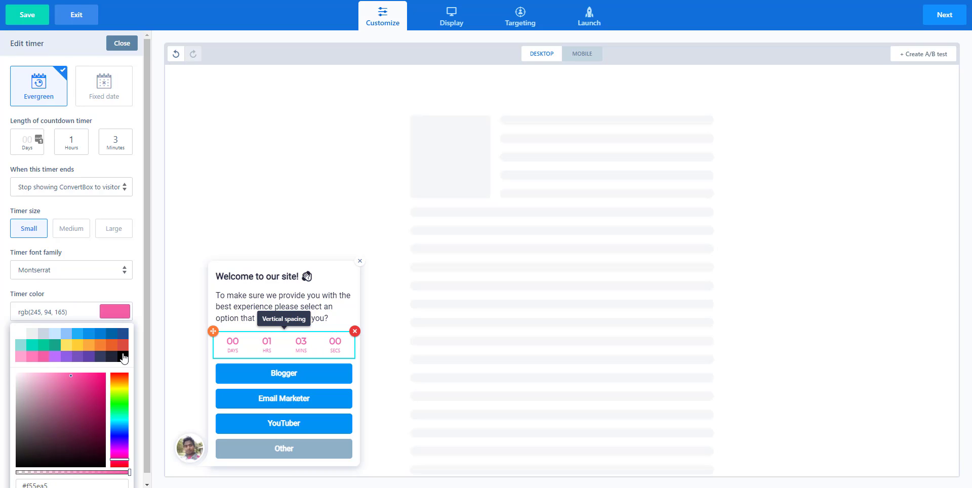
pyautogui.click(125, 345)
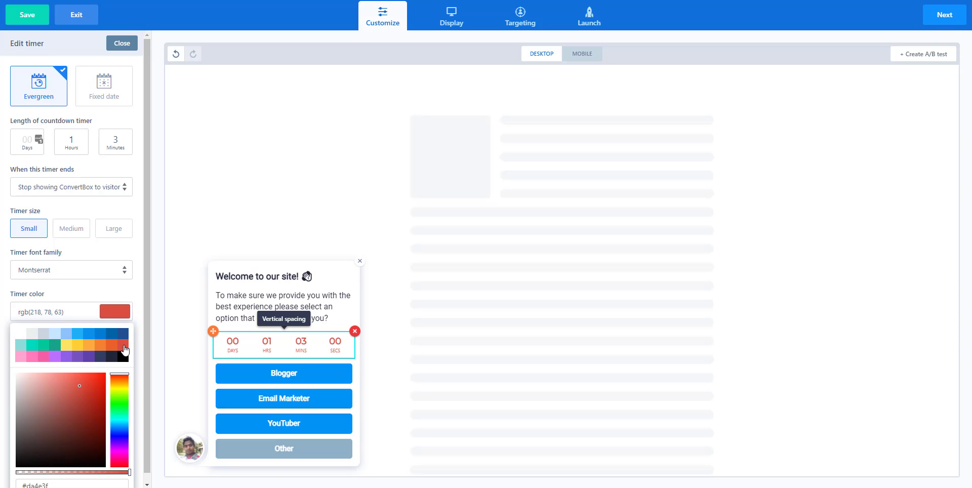
pyautogui.click(3, 310)
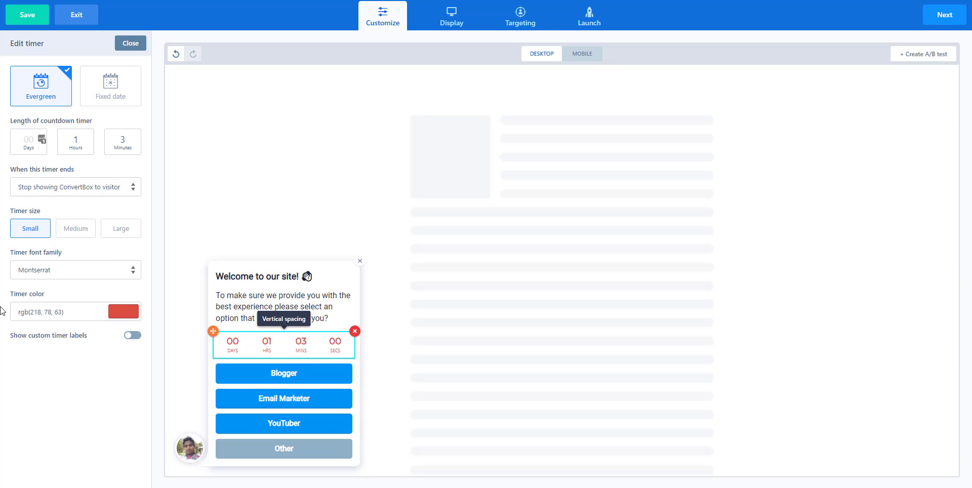
# Try out the custom timer labels option, focusing the days label before switching the option off again
pyautogui.click(132, 336)
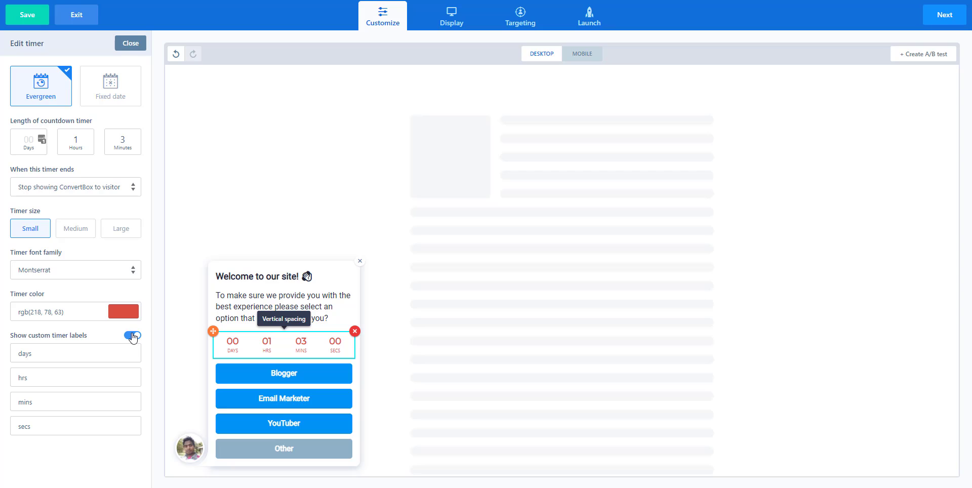
pyautogui.click(57, 352)
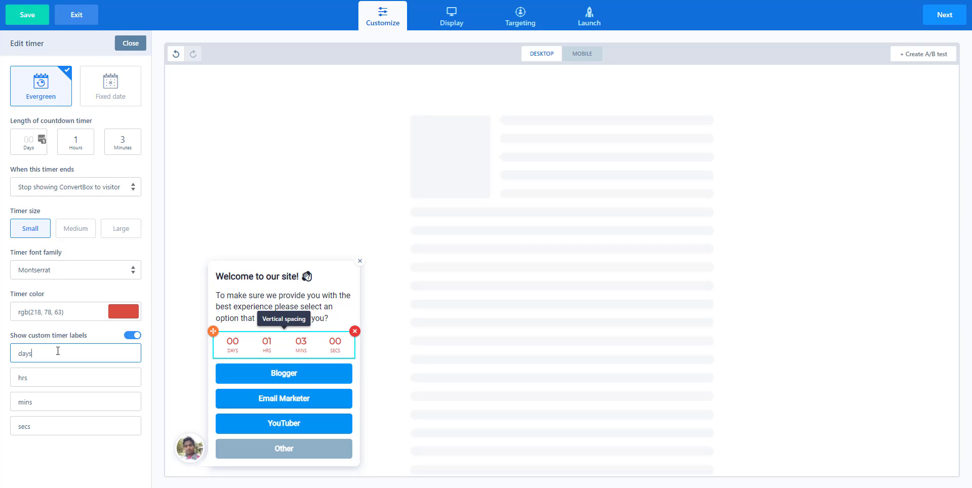
pyautogui.click(139, 337)
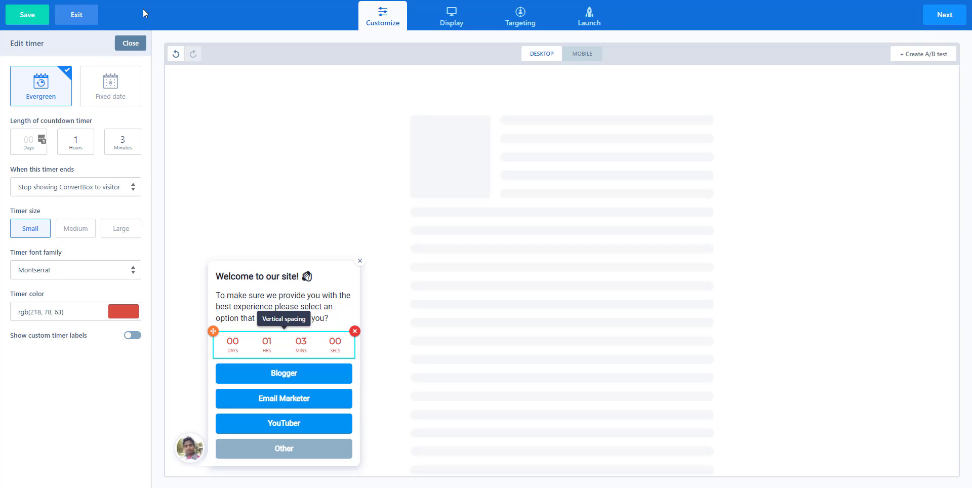
# Finish editing the timer and add a progress bar above the "Welcome to our site!" heading
pyautogui.click(133, 44)
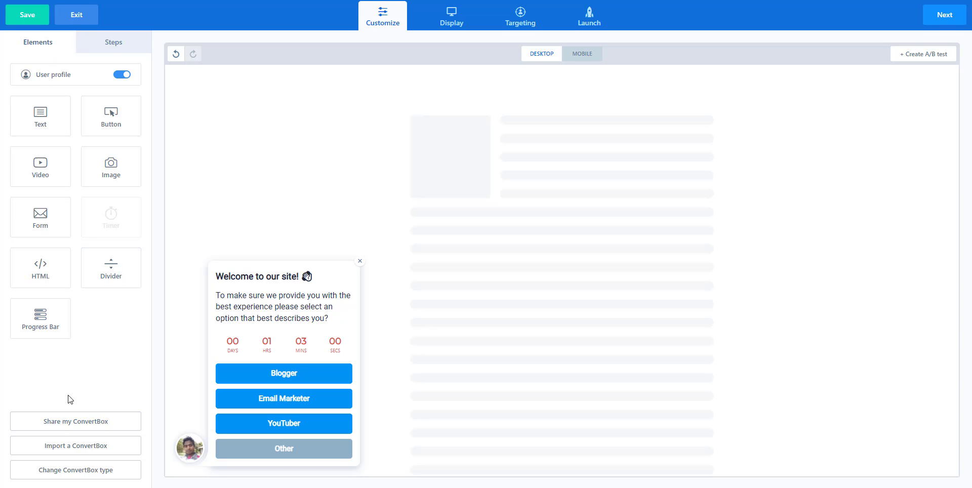
pyautogui.moveTo(38, 316); pyautogui.dragTo(279, 277)
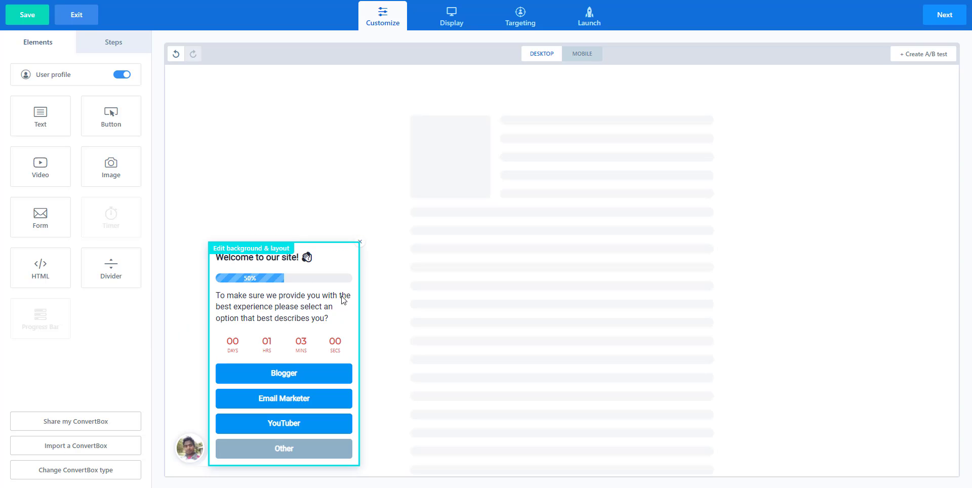
pyautogui.click(279, 276)
pyautogui.click(250, 254)
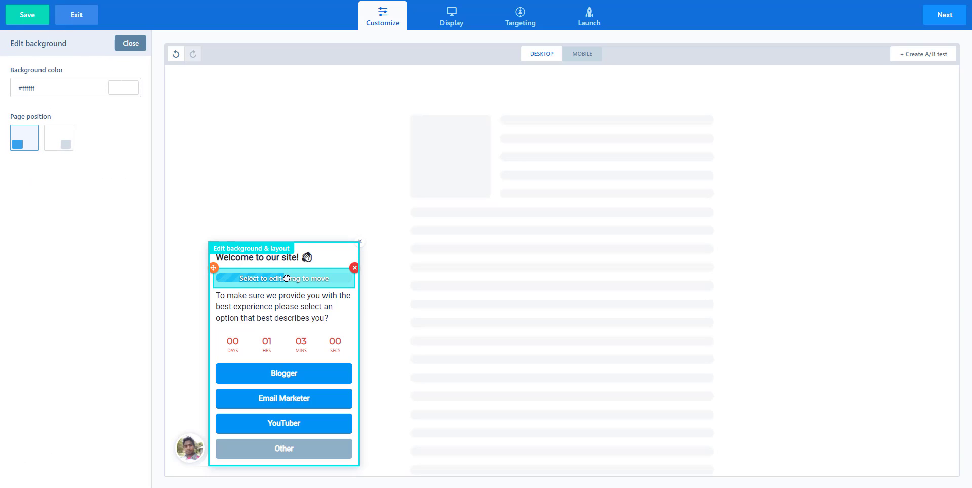
pyautogui.click(174, 180)
pyautogui.click(243, 278)
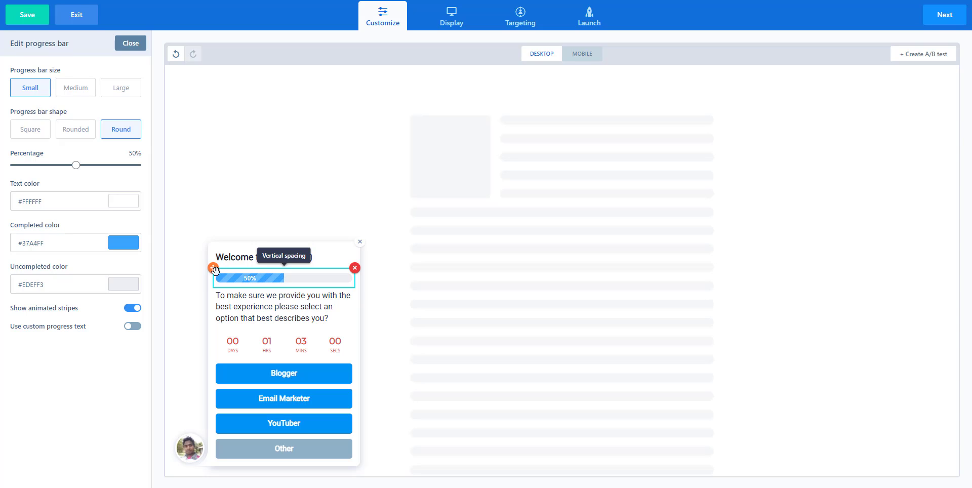
pyautogui.moveTo(213, 267); pyautogui.dragTo(225, 254)
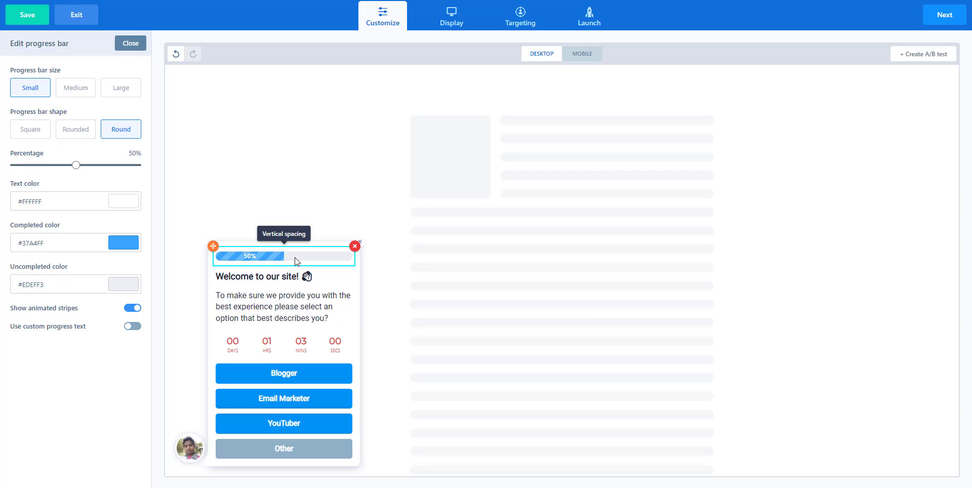
# Try toggling the progress bar's animated stripes and custom progress text, returning both to their original settings
pyautogui.click(136, 314)
pyautogui.click(136, 313)
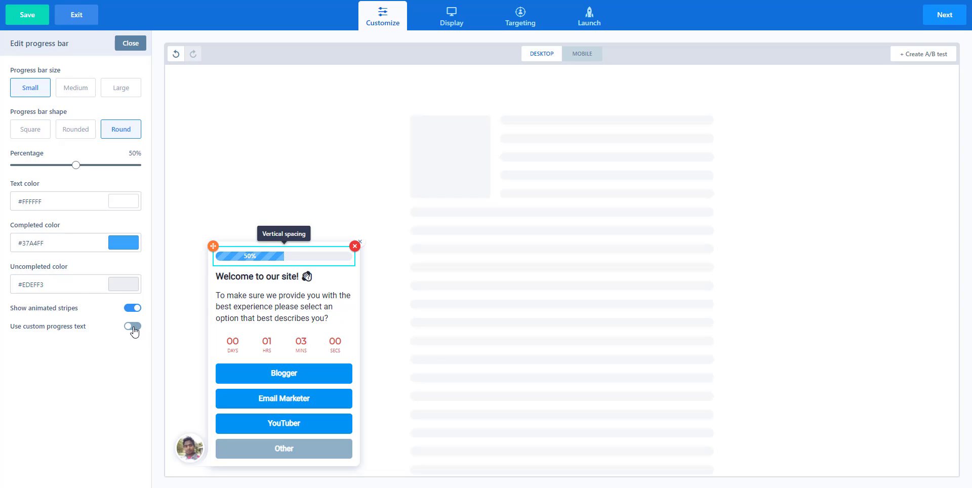
pyautogui.click(134, 328)
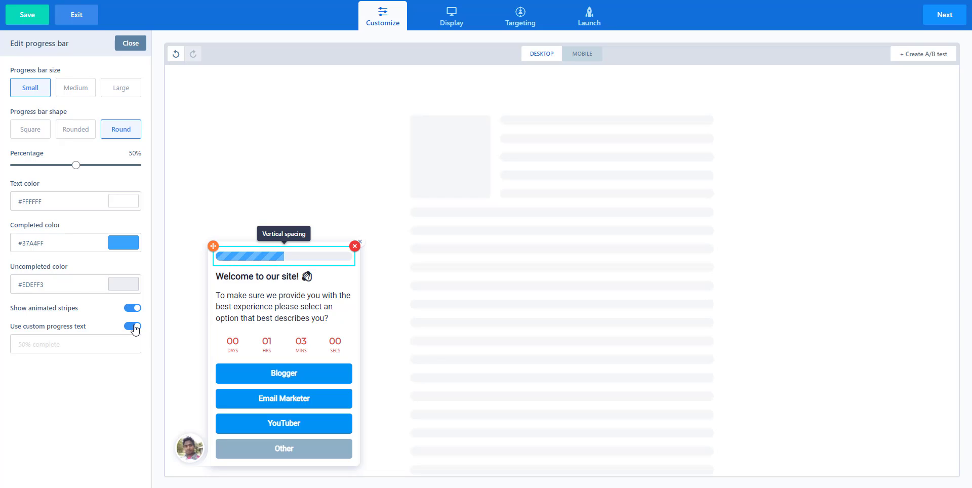
pyautogui.click(134, 328)
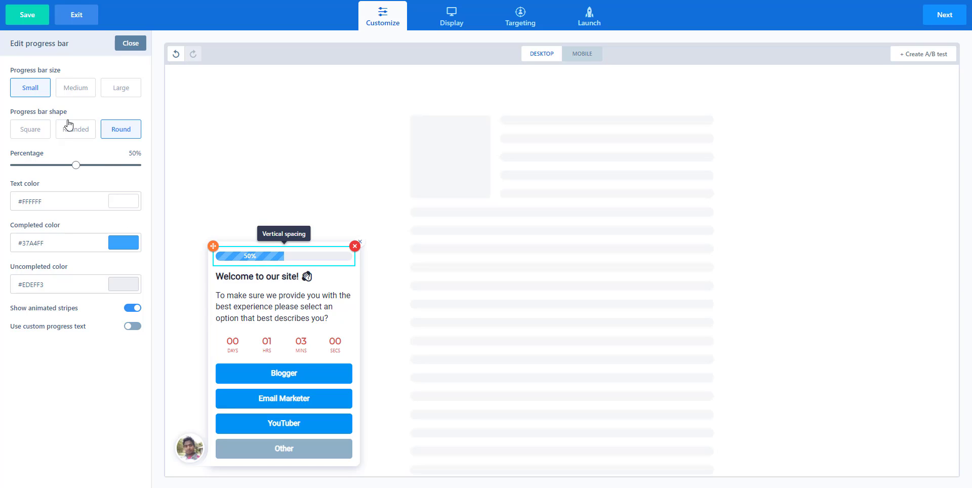
# Set the progress bar's percentage to 72% and compare its shapes, choosing Rounded
pyautogui.moveTo(77, 166); pyautogui.dragTo(111, 165)
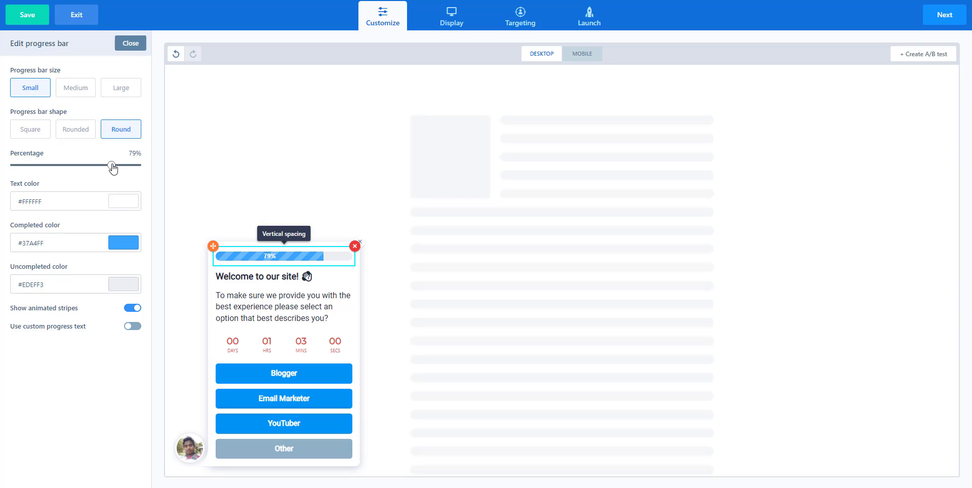
pyautogui.moveTo(111, 165)
pyautogui.mouseDown()
pyautogui.moveTo(61, 167)
pyautogui.moveTo(117, 166)
pyautogui.moveTo(103, 166)
pyautogui.mouseUp()
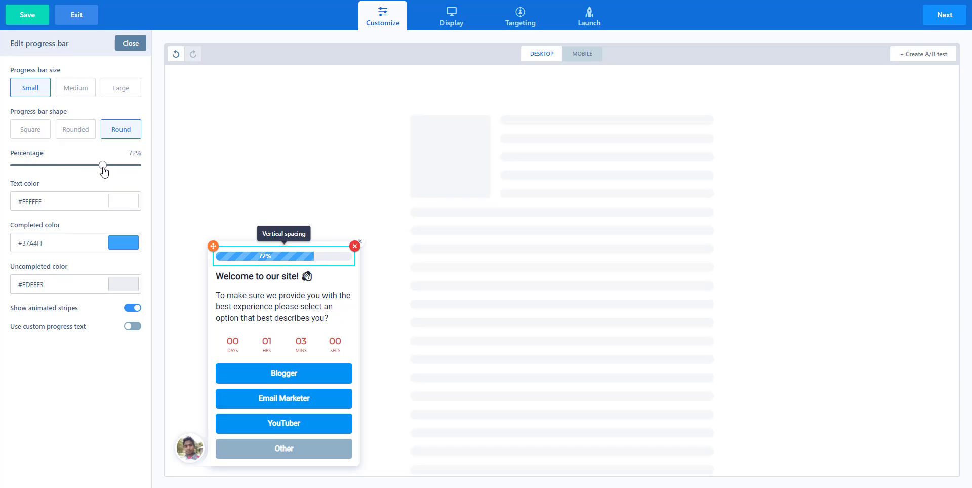
pyautogui.click(85, 131)
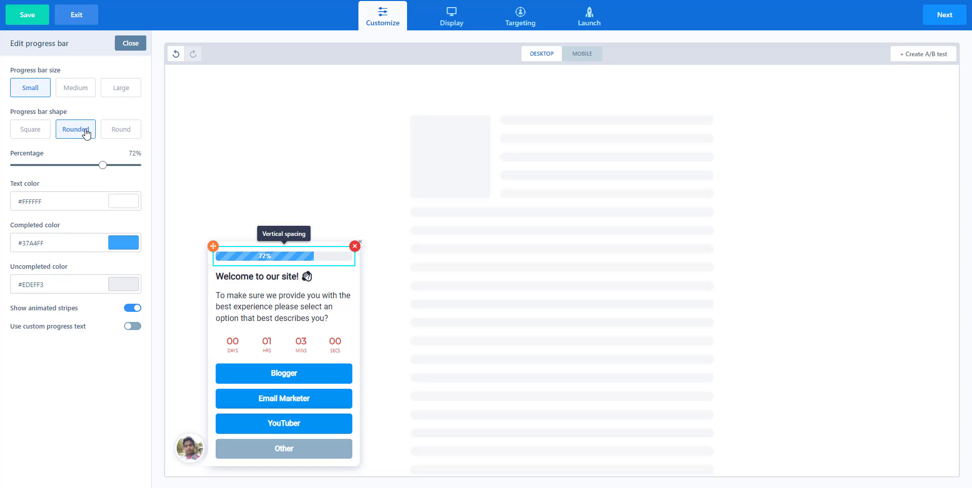
pyautogui.click(39, 133)
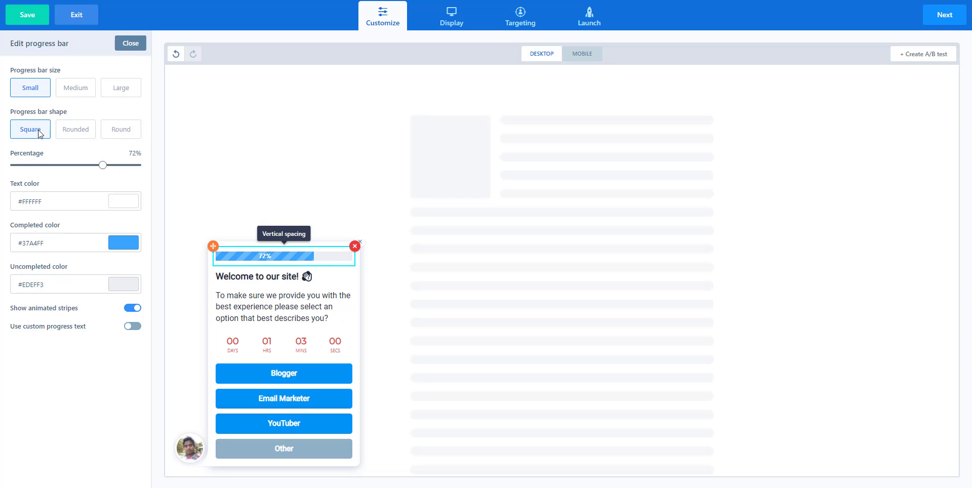
pyautogui.click(122, 132)
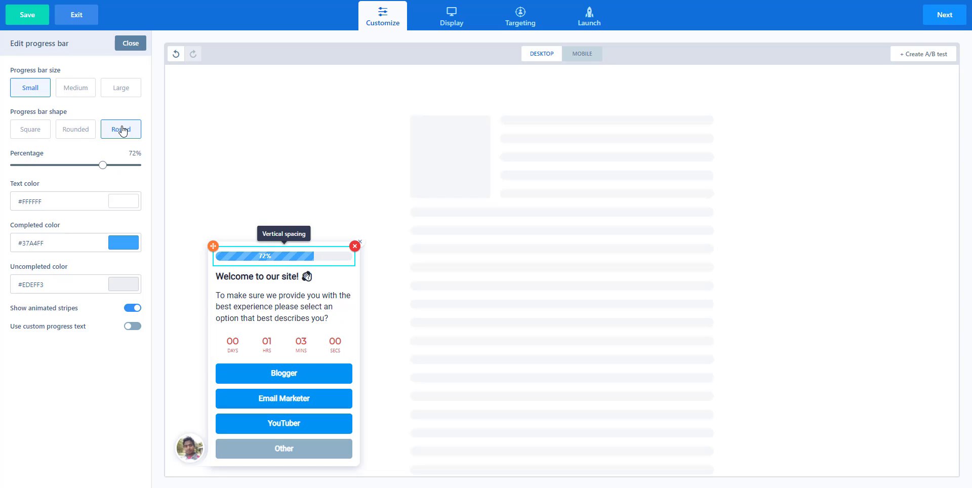
pyautogui.click(68, 135)
# Try the Medium and Large progress bar sizes before returning to Small
pyautogui.click(75, 90)
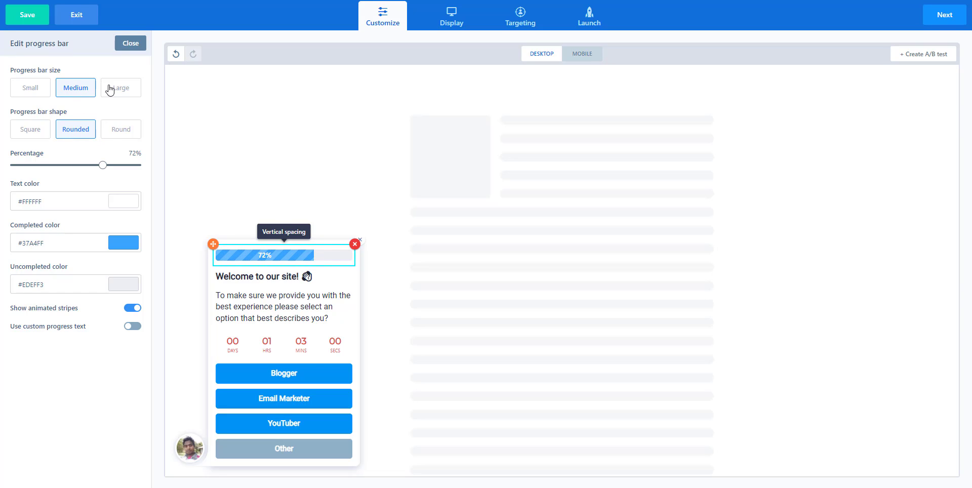
pyautogui.click(110, 89)
pyautogui.click(46, 91)
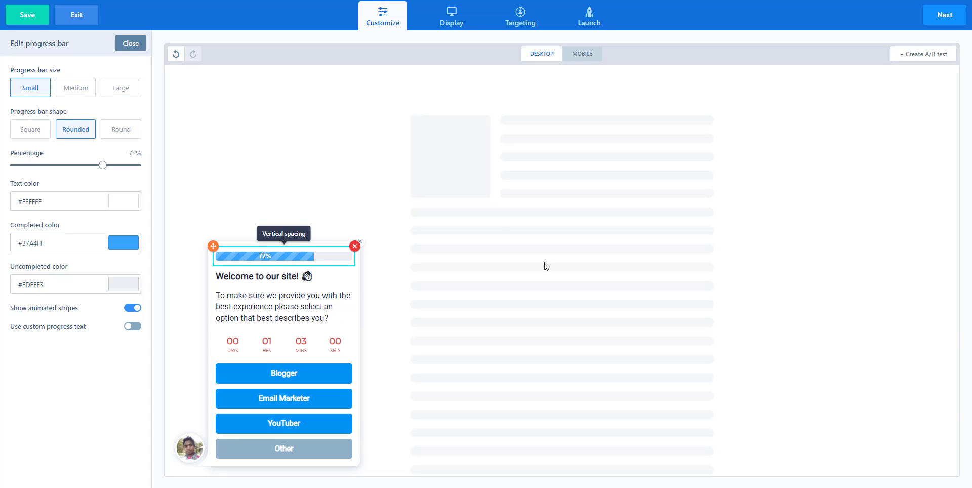
# Finish editing the progress bar, start creating multiple steps, and add a new step named Blogger
pyautogui.click(137, 45)
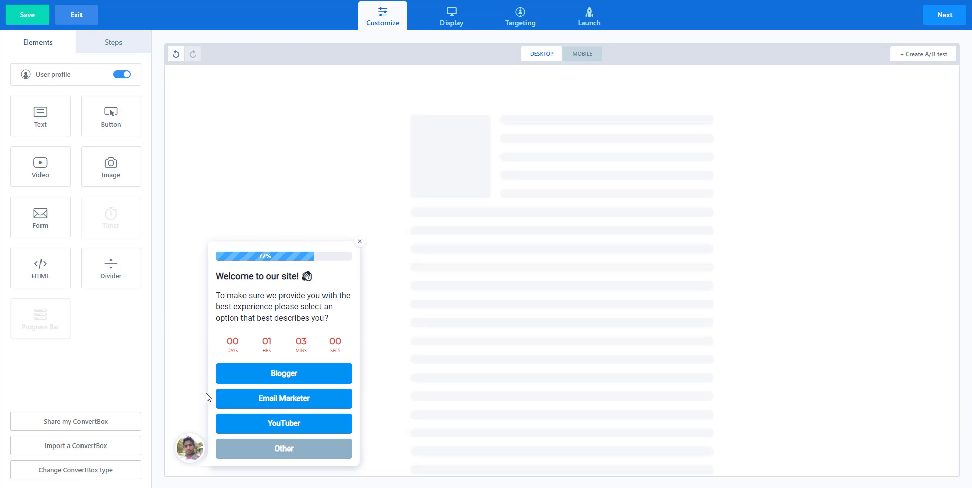
pyautogui.click(115, 50)
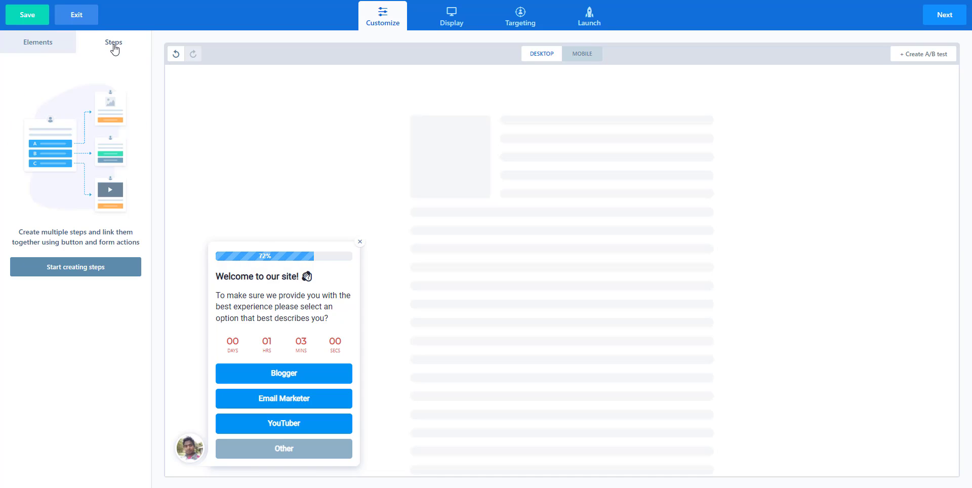
pyautogui.click(90, 271)
pyautogui.moveTo(67, 104)
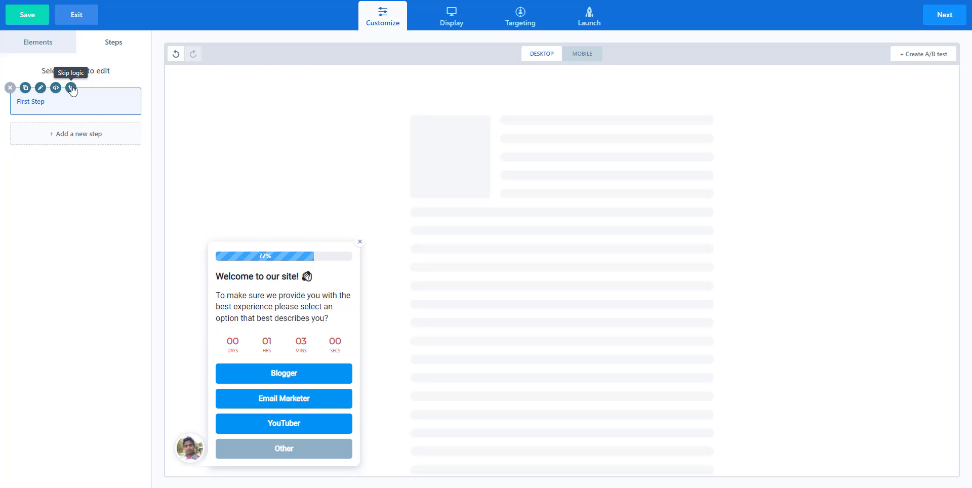
pyautogui.click(74, 140)
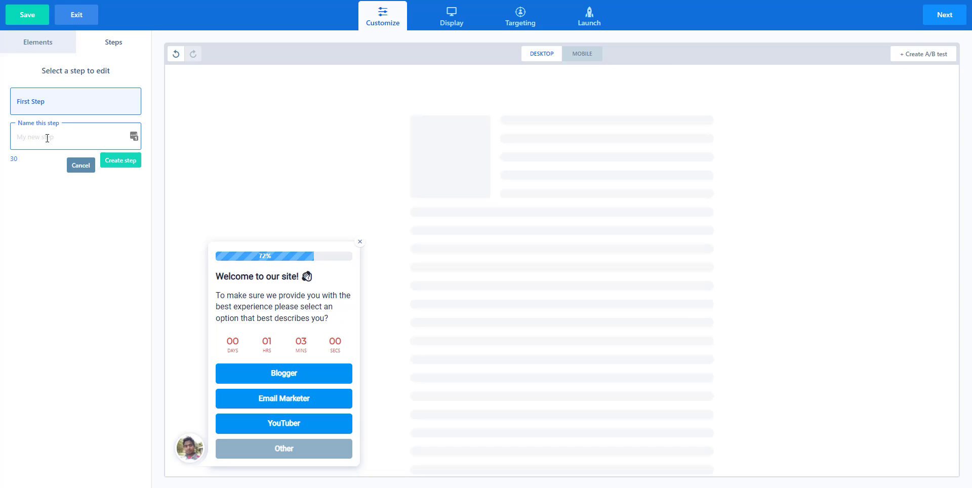
pyautogui.write('Blogger')
pyautogui.click(121, 160)
# Start a skip logic rule on the Blogger step with the condition that the button selected is Blogger
pyautogui.click(67, 144)
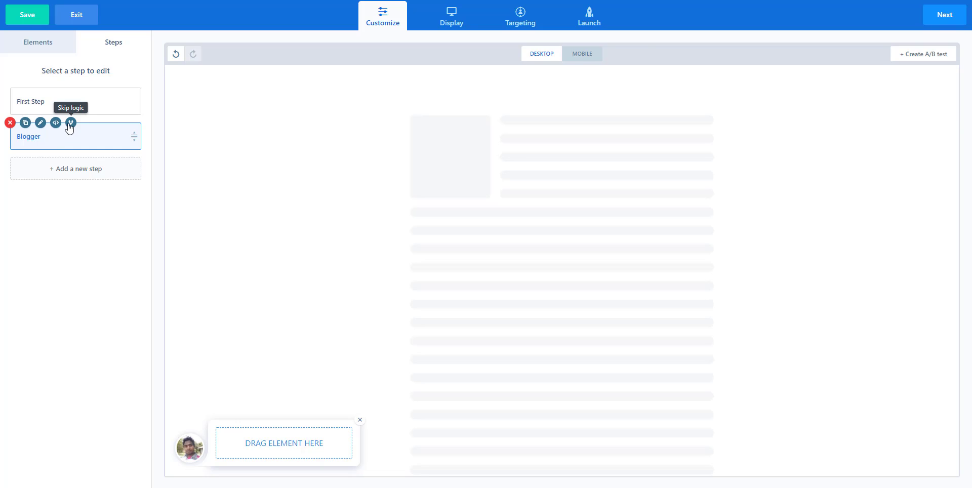
pyautogui.click(70, 123)
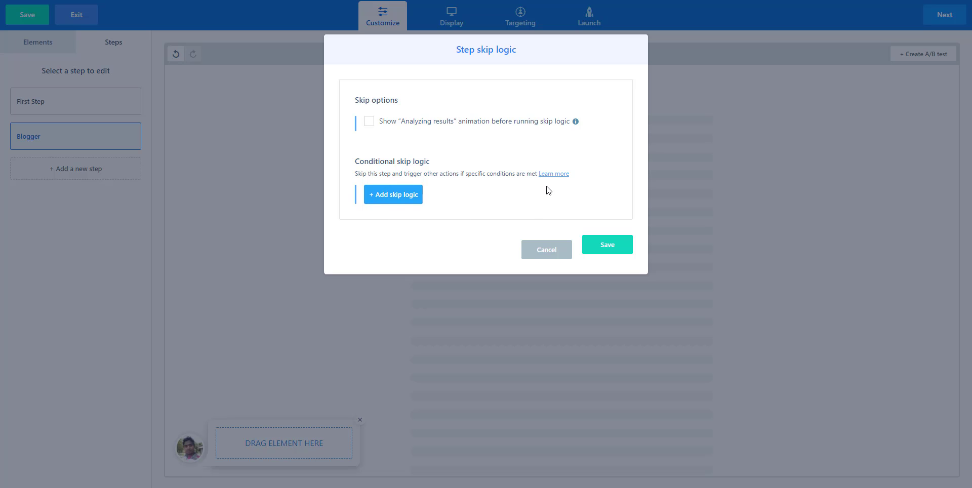
pyautogui.click(397, 197)
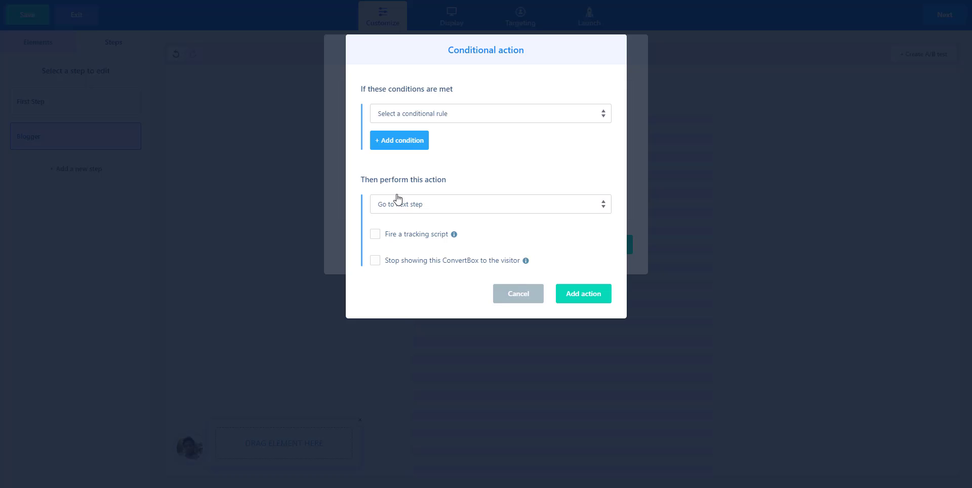
pyautogui.click(434, 115)
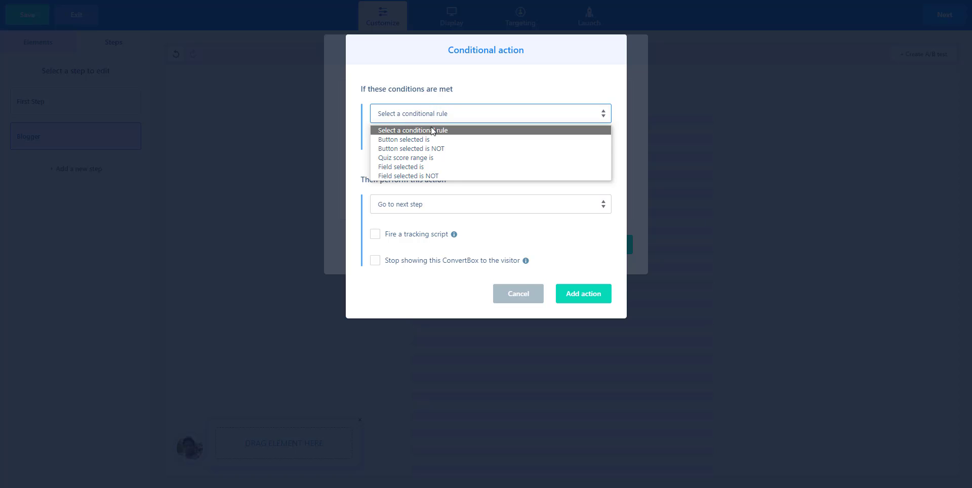
pyautogui.click(420, 139)
pyautogui.click(489, 122)
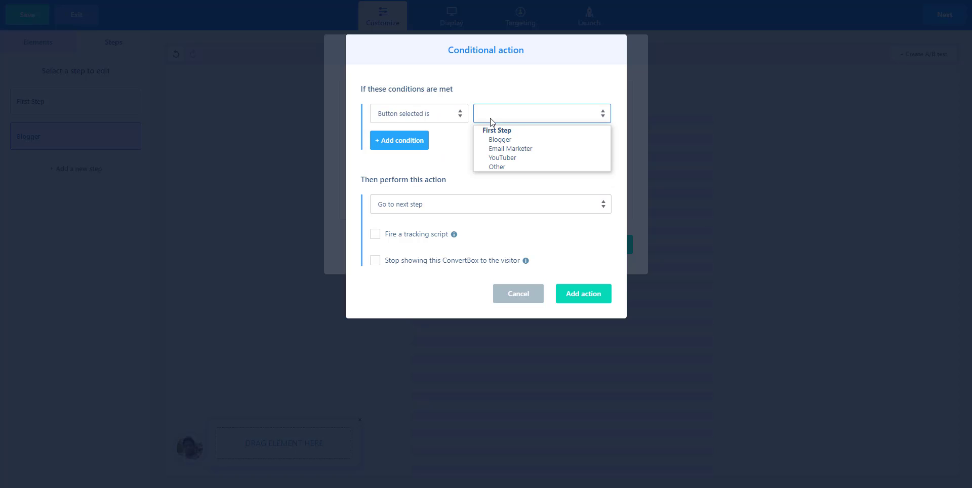
pyautogui.click(502, 140)
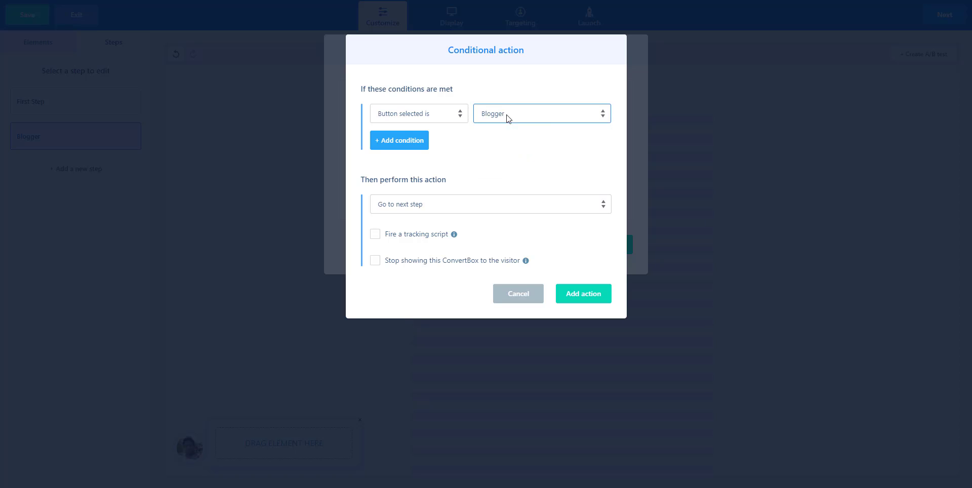
# Try Jump to step as the conditional action and examine the available target steps
pyautogui.click(423, 208)
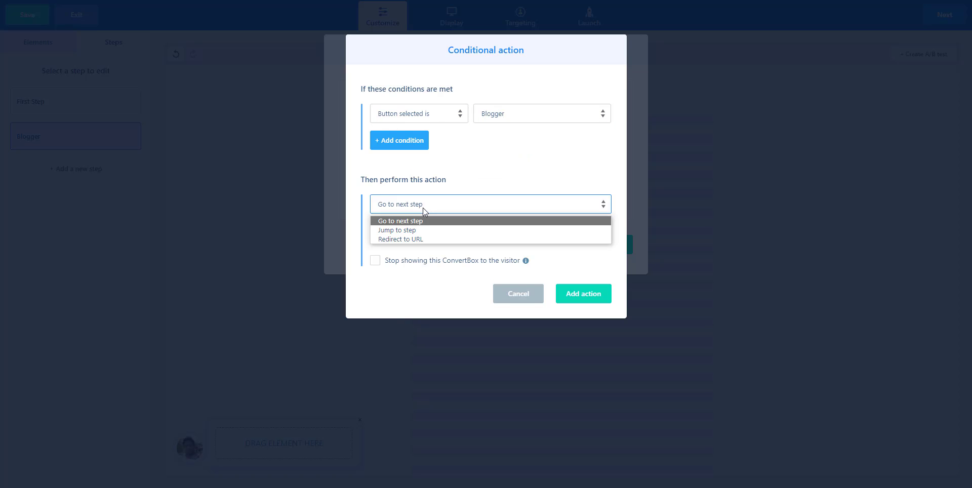
pyautogui.click(412, 230)
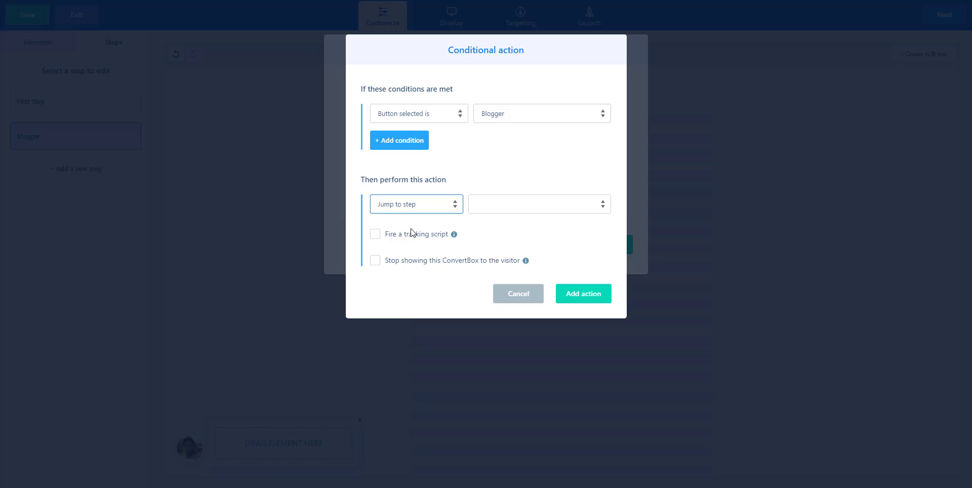
pyautogui.click(514, 208)
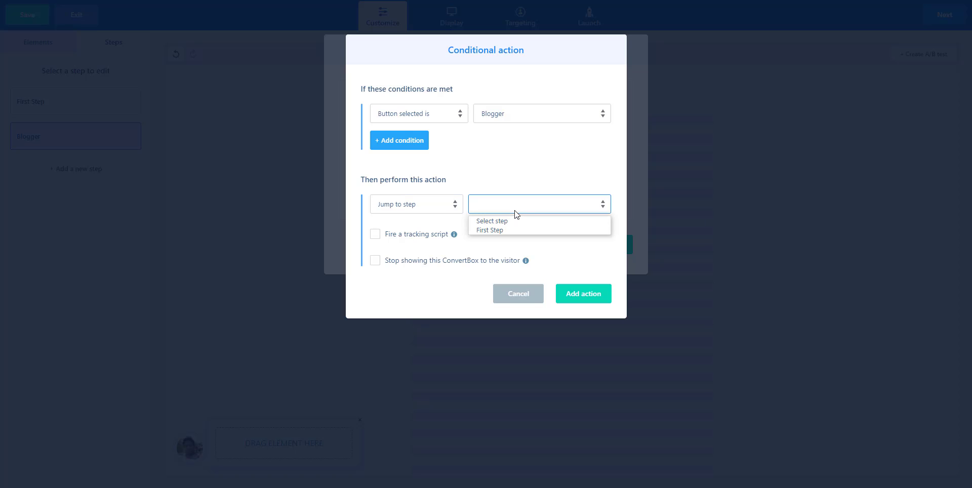
pyautogui.click(513, 173)
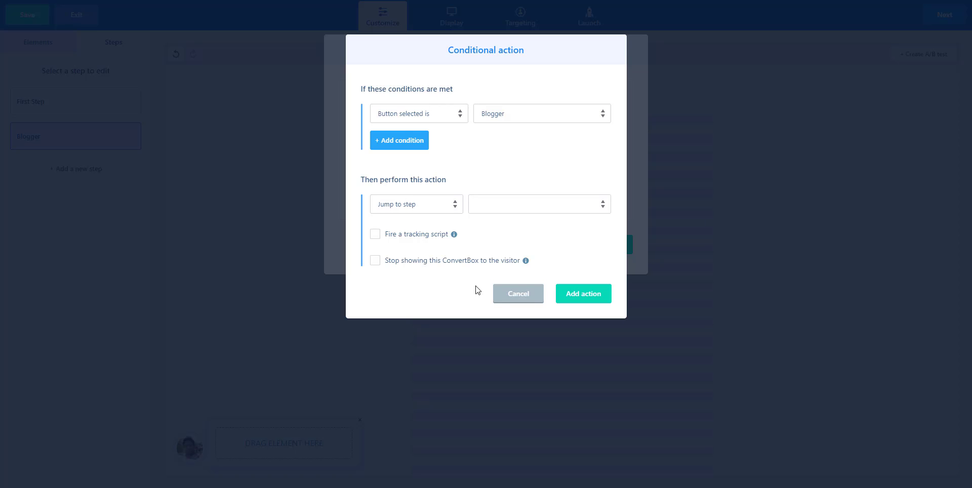
# Try enabling a tracking script for the action, view its script editor, and cancel the skip logic setup
pyautogui.click(442, 235)
pyautogui.click(584, 236)
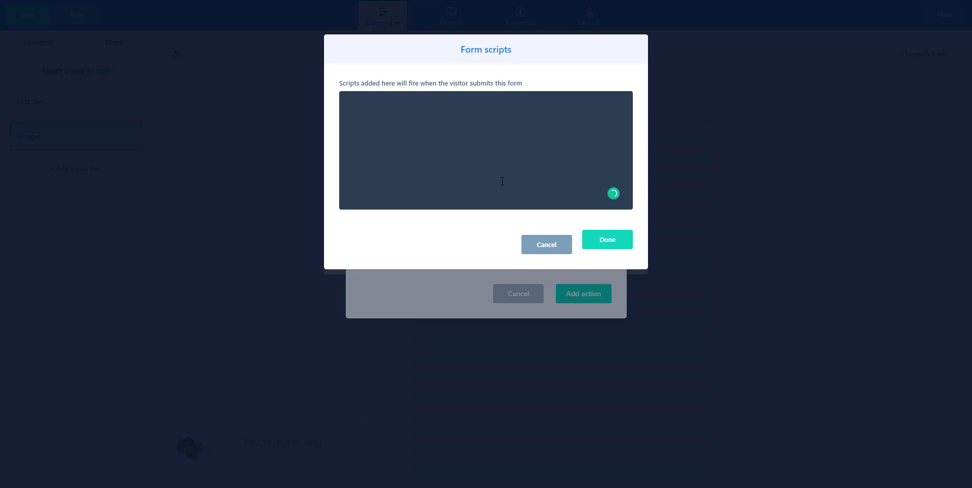
pyautogui.click(548, 245)
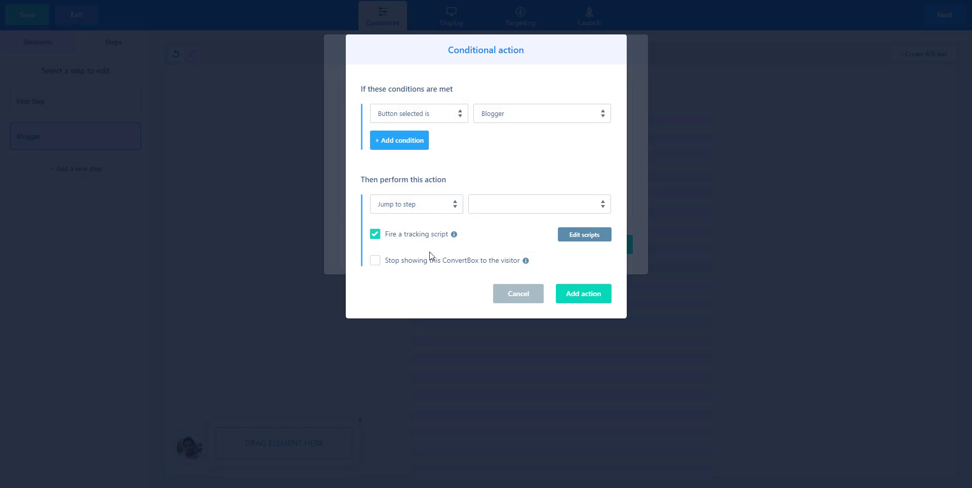
pyautogui.click(527, 295)
pyautogui.click(571, 247)
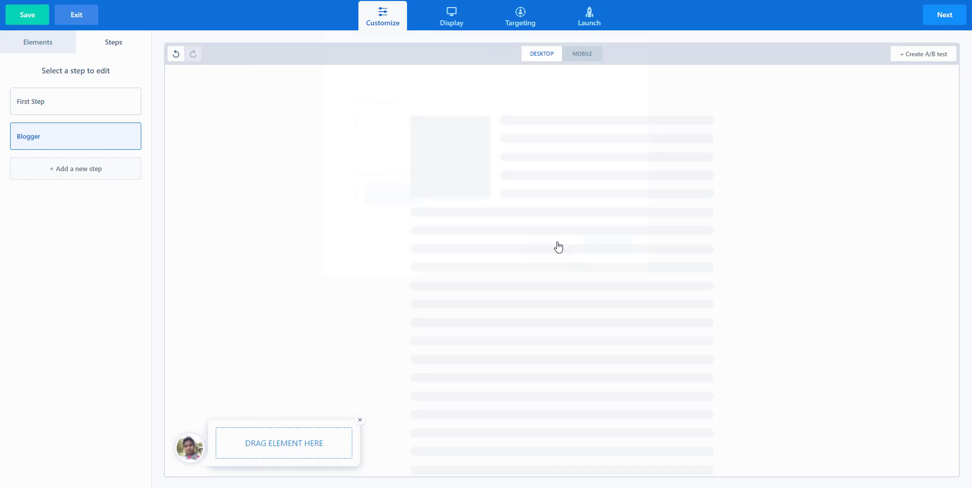
# Add a text element to the Blogger step reading "Download your Blogger Mastery Guide"
pyautogui.click(35, 42)
pyautogui.moveTo(40, 110); pyautogui.dragTo(299, 438)
pyautogui.click(280, 448)
pyautogui.click(279, 447)
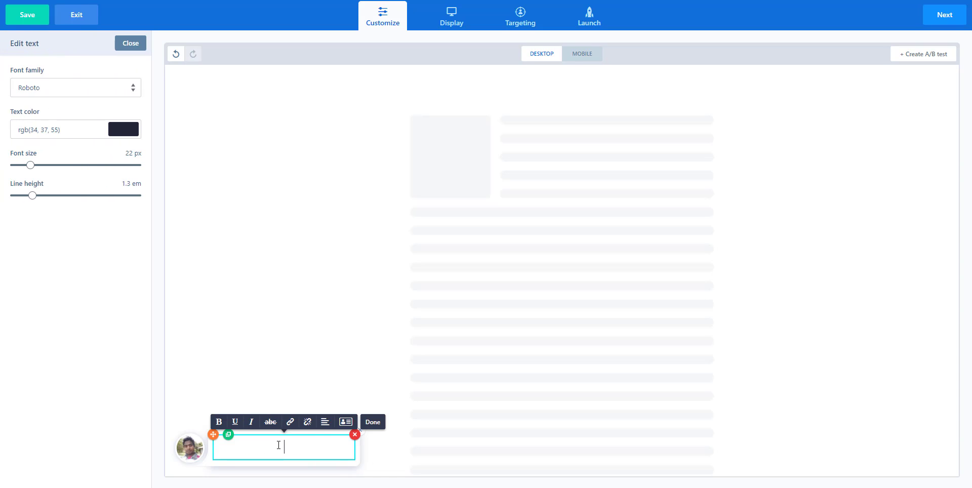
pyautogui.write('Download your')
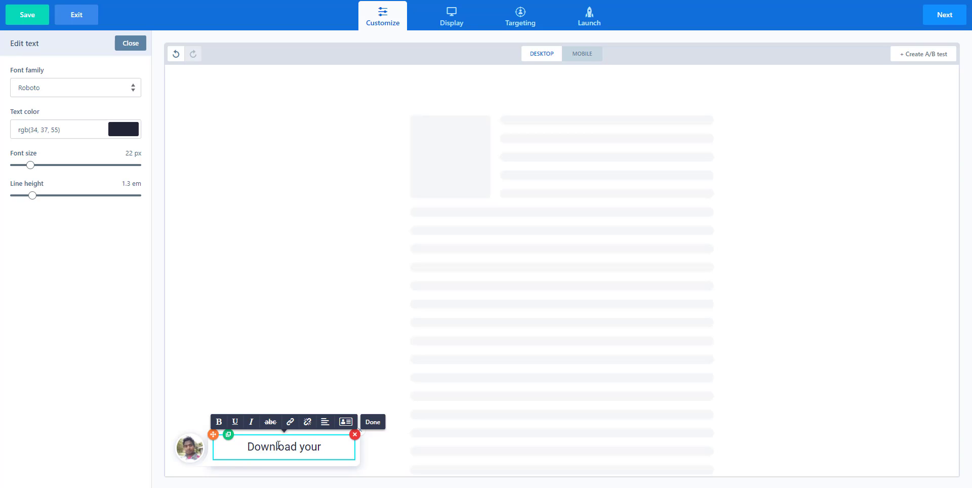
pyautogui.write(' Blo')
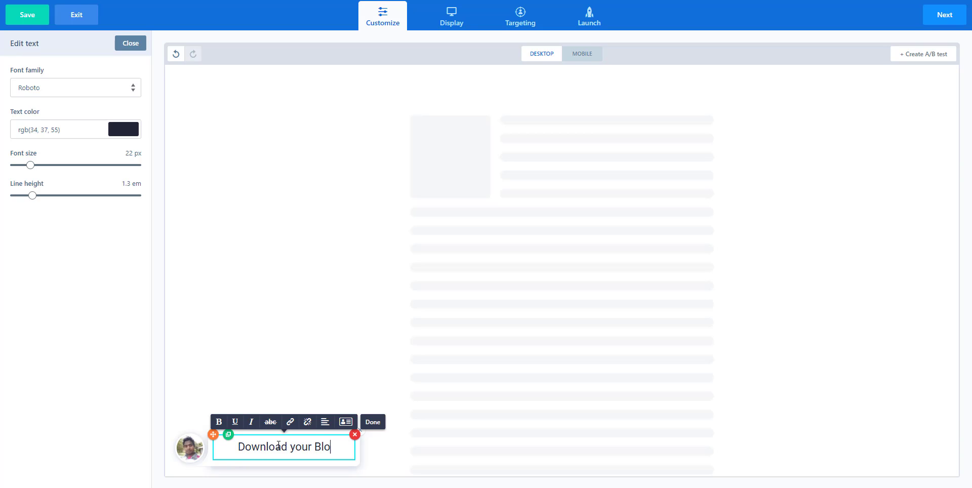
pyautogui.write('gger ')
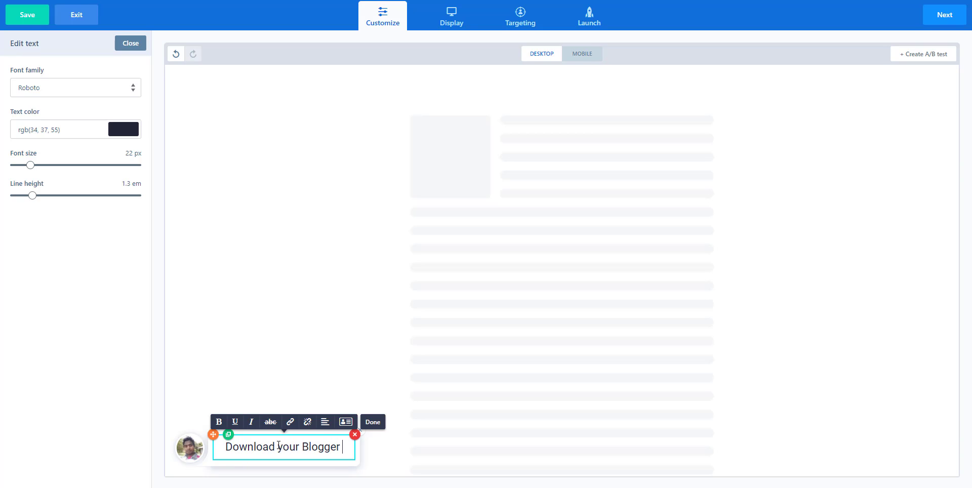
pyautogui.write('Mastery')
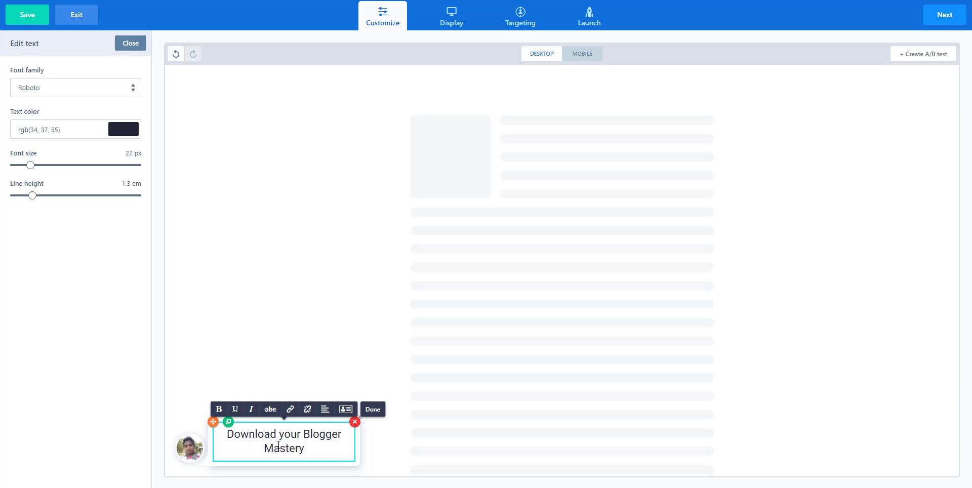
pyautogui.write(' Guide')
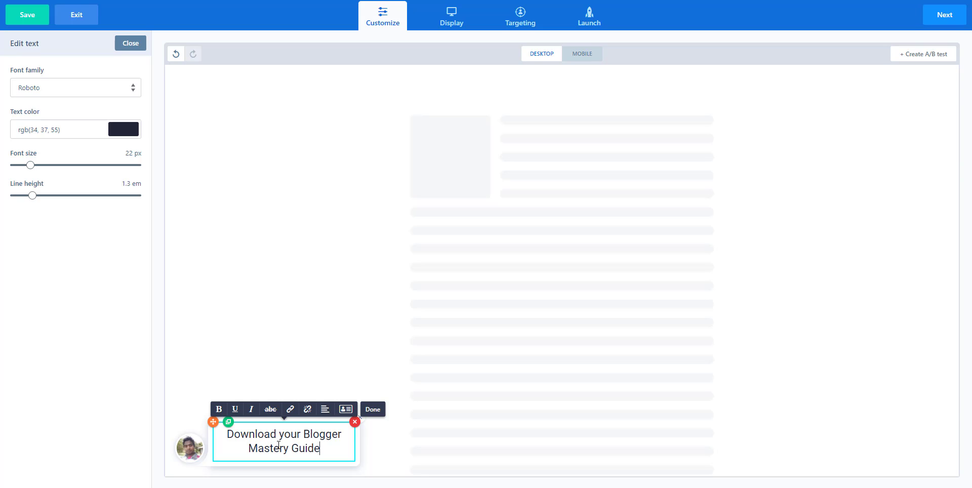
pyautogui.click(564, 409)
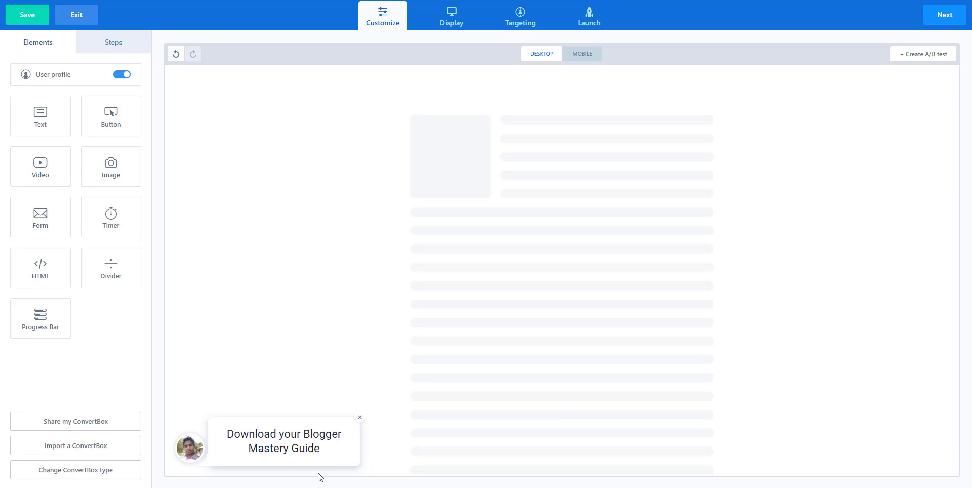
# Append "Below" and a pointing-down emoji to the Blogger step's heading and finish editing the text
pyautogui.click(328, 452)
pyautogui.click(319, 448)
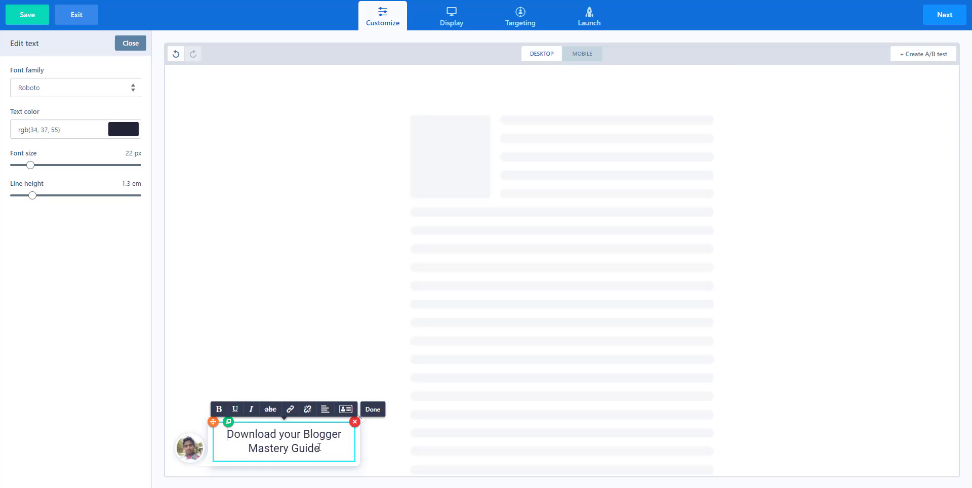
pyautogui.write('Below')
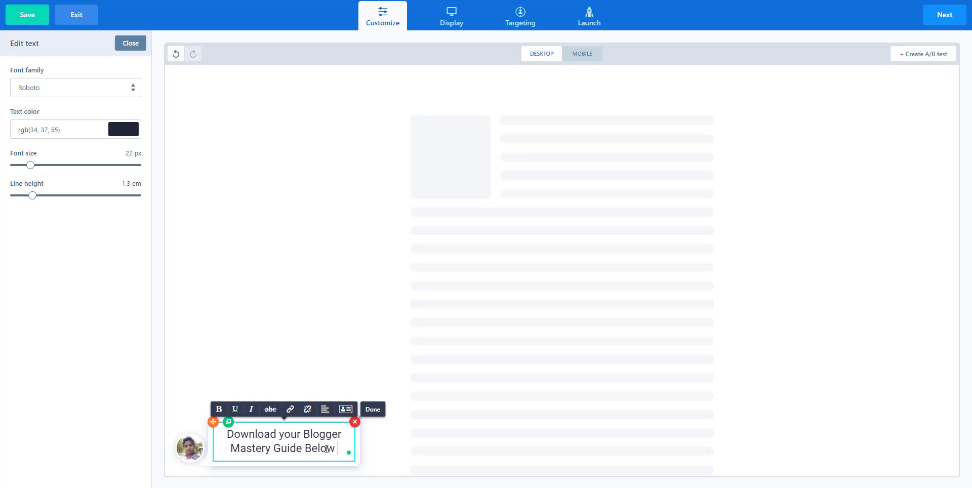
pyautogui.press('super+period')
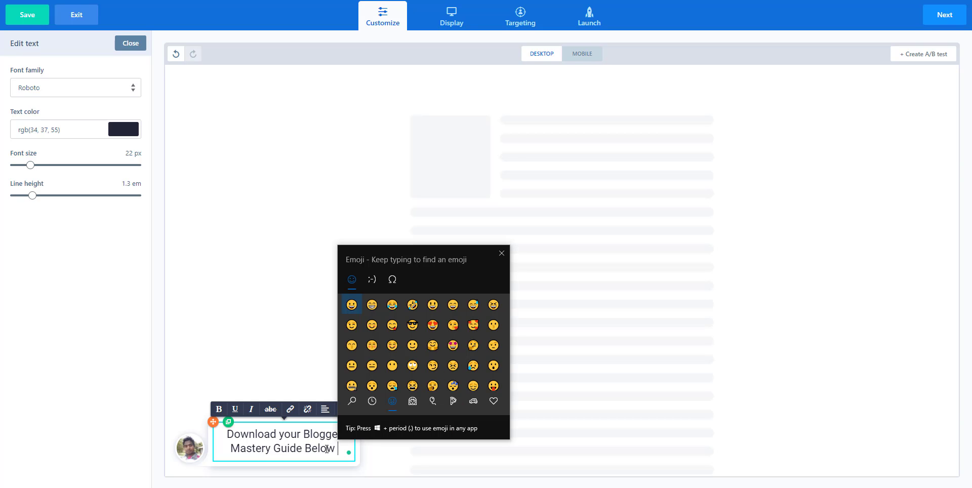
pyautogui.click(357, 406)
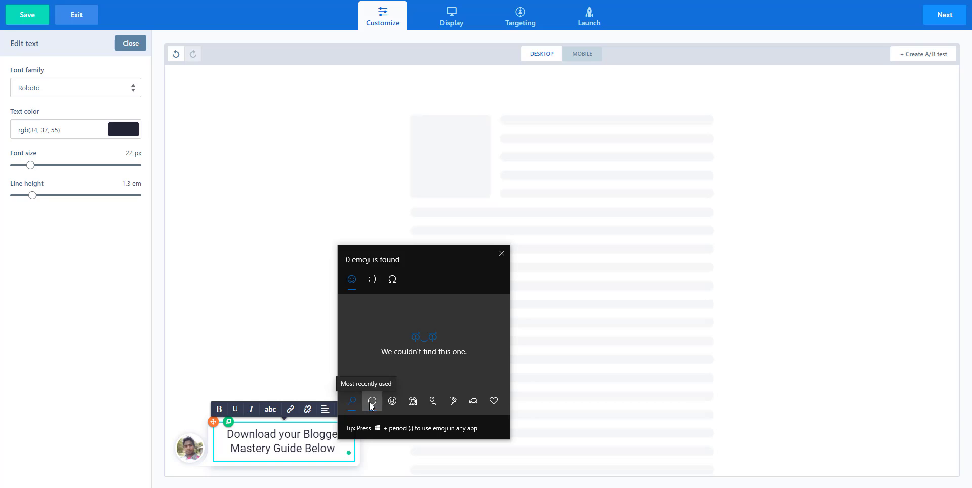
pyautogui.click(371, 402)
pyautogui.click(410, 304)
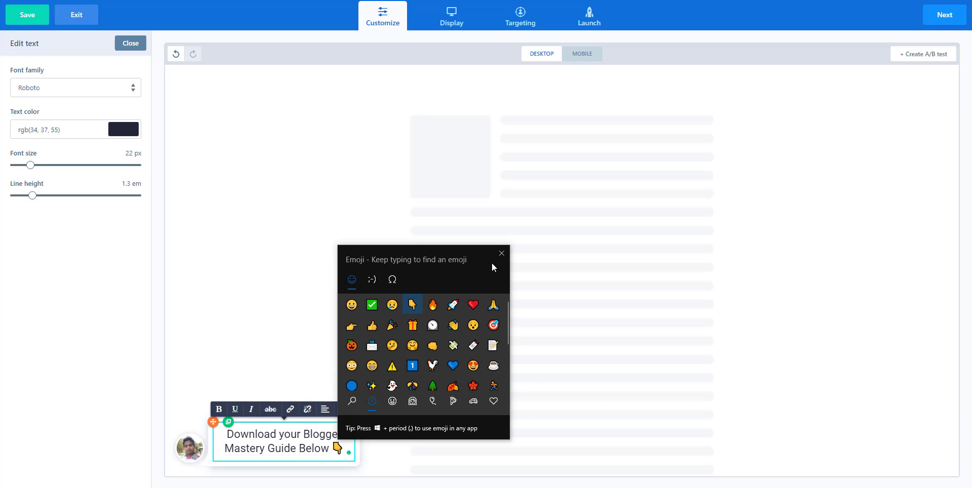
pyautogui.click(501, 253)
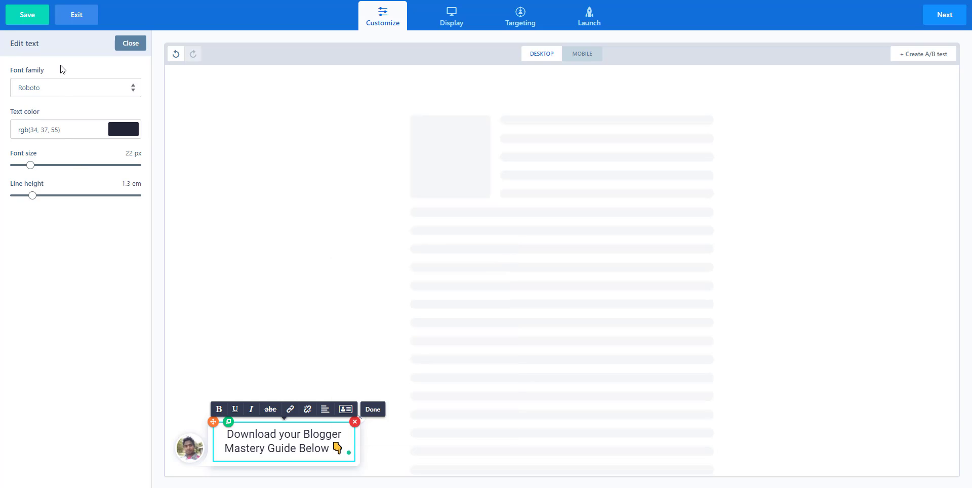
pyautogui.click(130, 45)
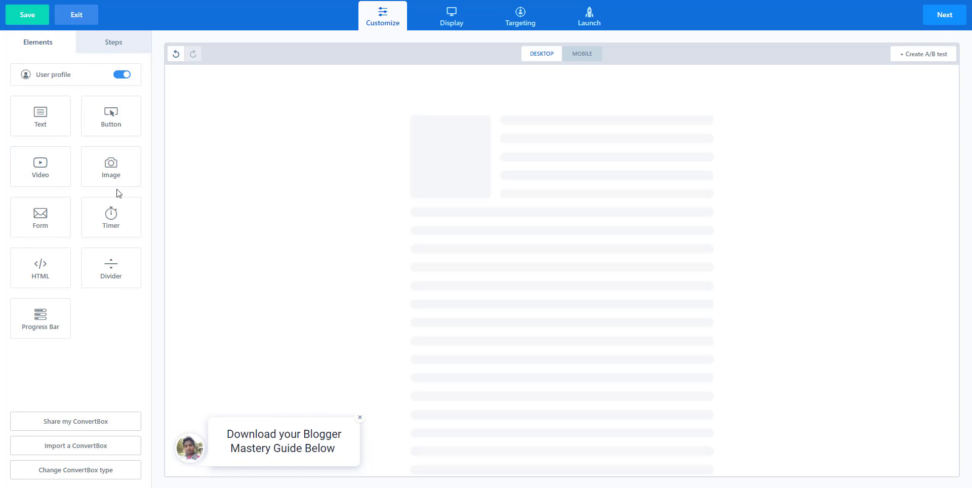
# Add a button below the Blogger step's heading and label it "Download Now for Free"
pyautogui.moveTo(111, 117); pyautogui.dragTo(289, 453)
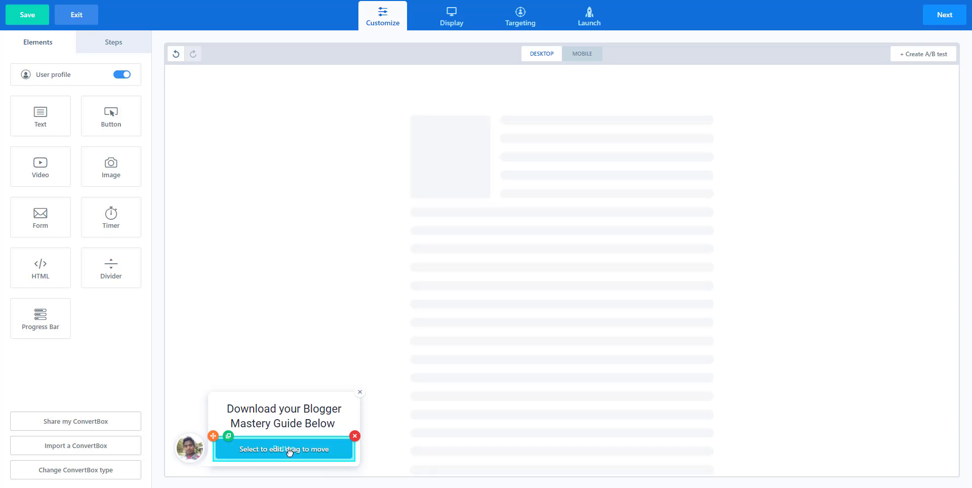
pyautogui.click(293, 446)
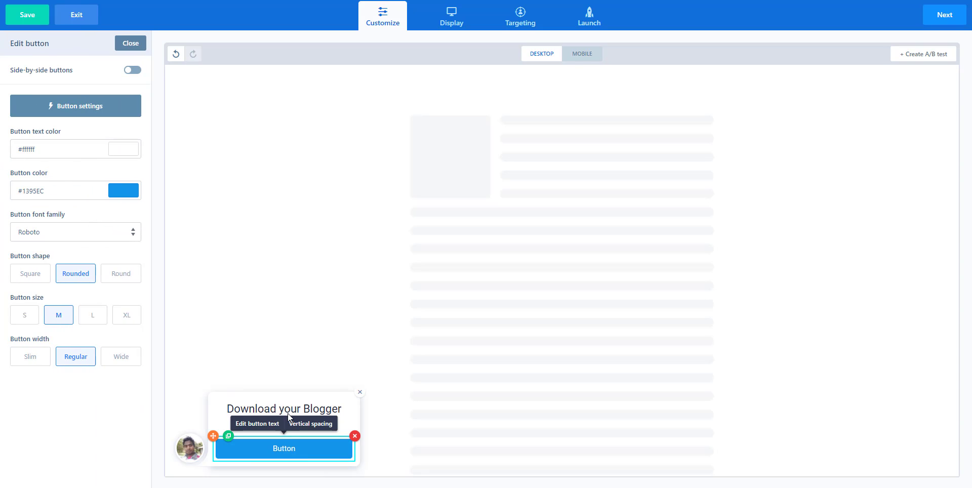
pyautogui.click(281, 450)
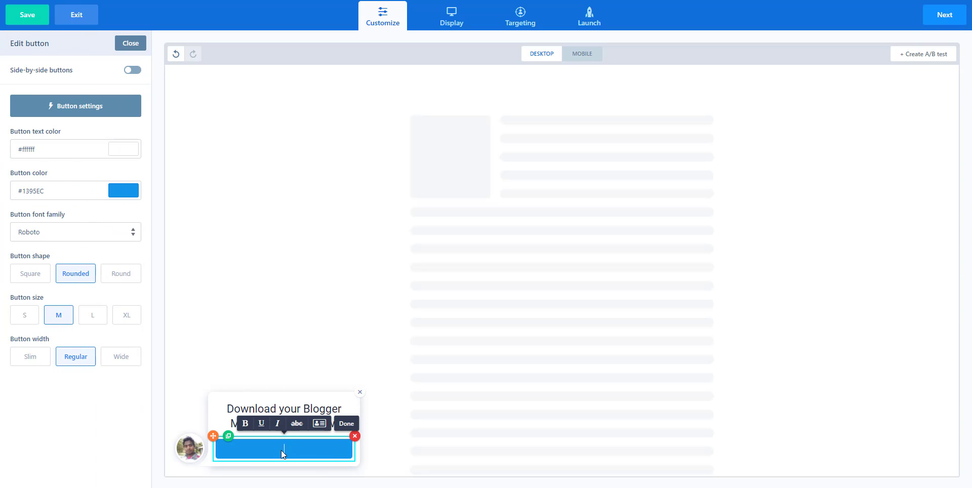
pyautogui.write('Download Now for Free')
# Compare the Round, Rounded and Square shapes for the download button, choosing Round
pyautogui.click(116, 275)
pyautogui.click(82, 274)
pyautogui.click(35, 275)
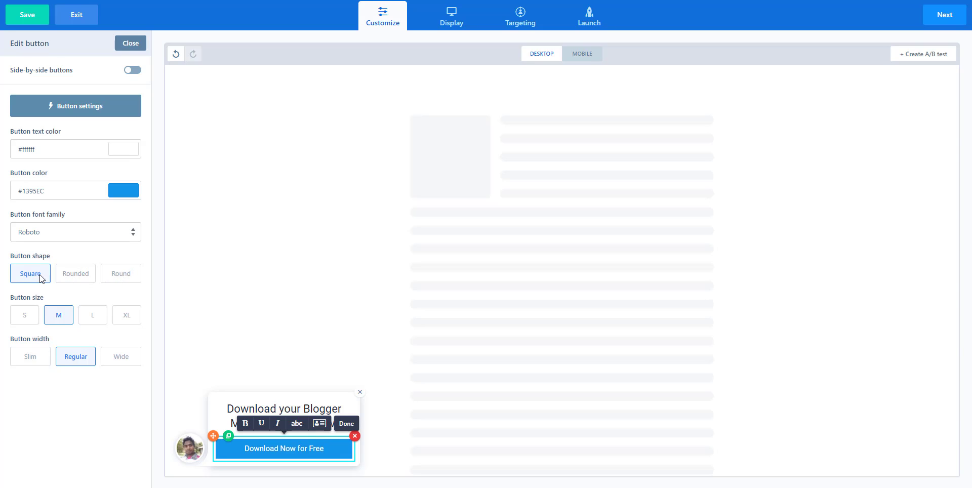
pyautogui.click(70, 274)
pyautogui.click(132, 275)
# Compare the L and XL sizes for the download button, choosing L
pyautogui.click(91, 318)
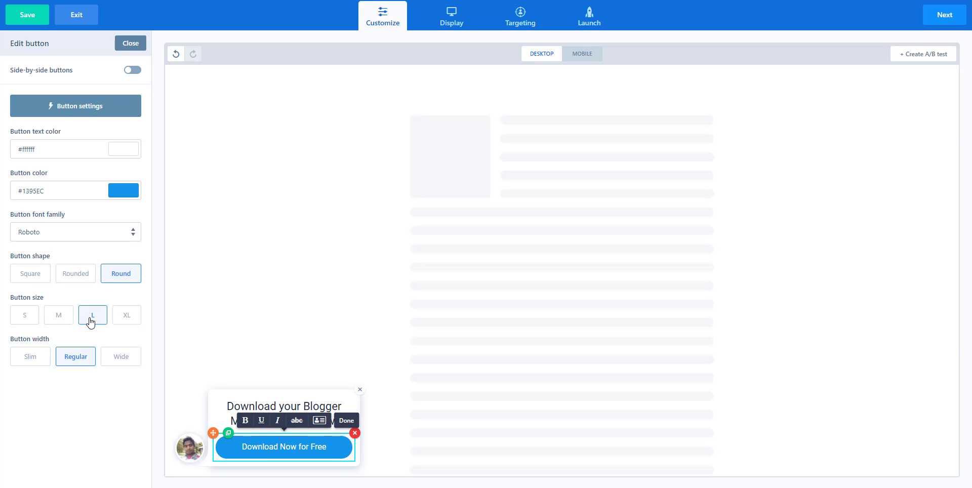
pyautogui.click(116, 316)
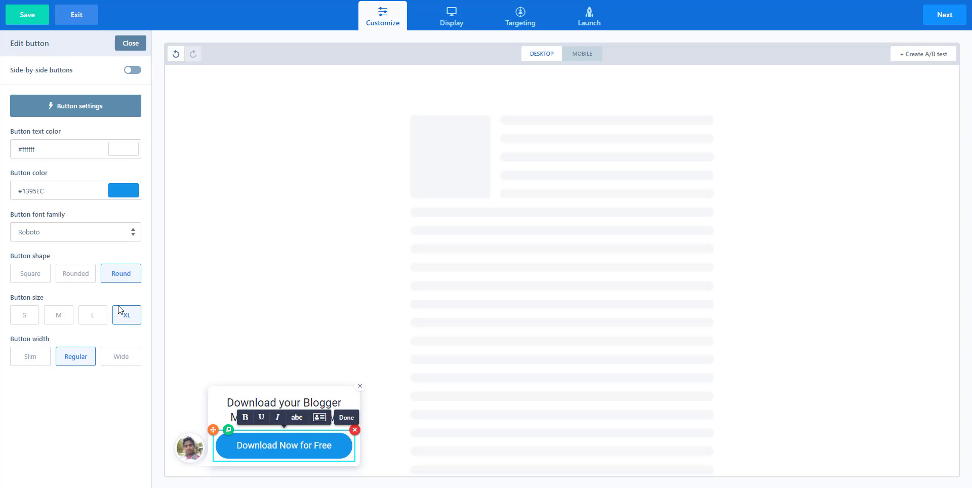
pyautogui.click(93, 318)
# Try the Wide and Slim widths for the download button before returning to Regular
pyautogui.click(122, 357)
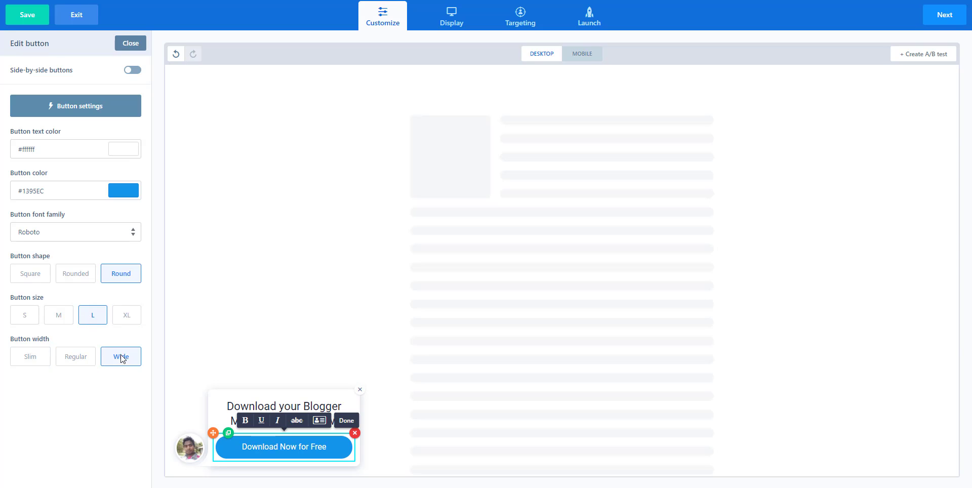
pyautogui.click(42, 359)
pyautogui.click(71, 358)
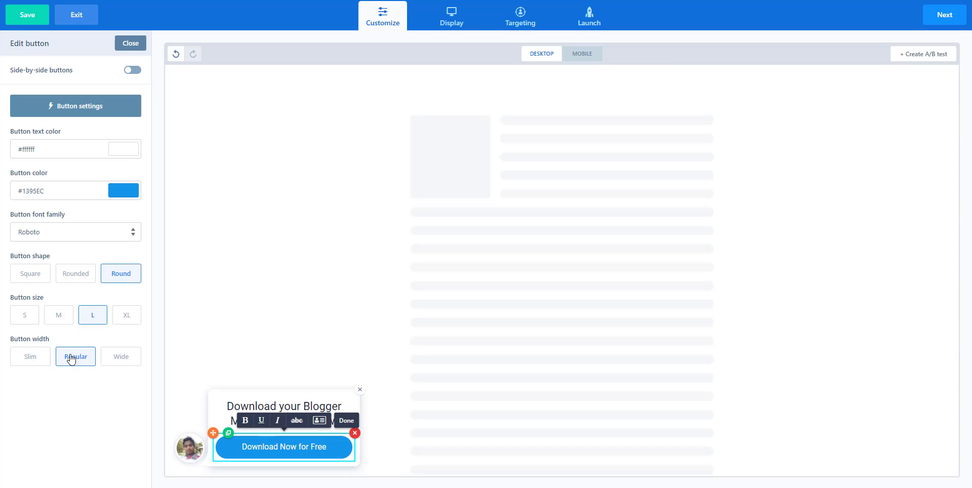
# Try pink, red, green and dark blue for the download button before choosing bright blue #0b90e9
pyautogui.click(125, 192)
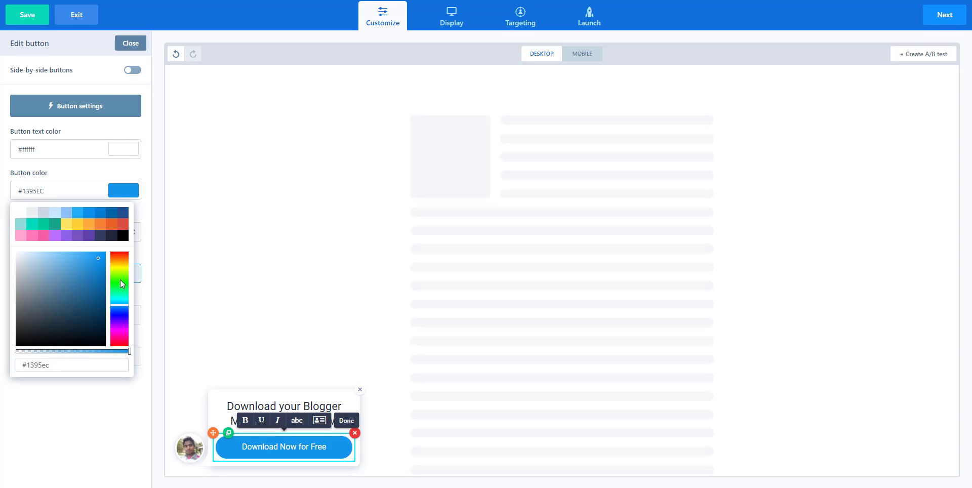
pyautogui.click(44, 235)
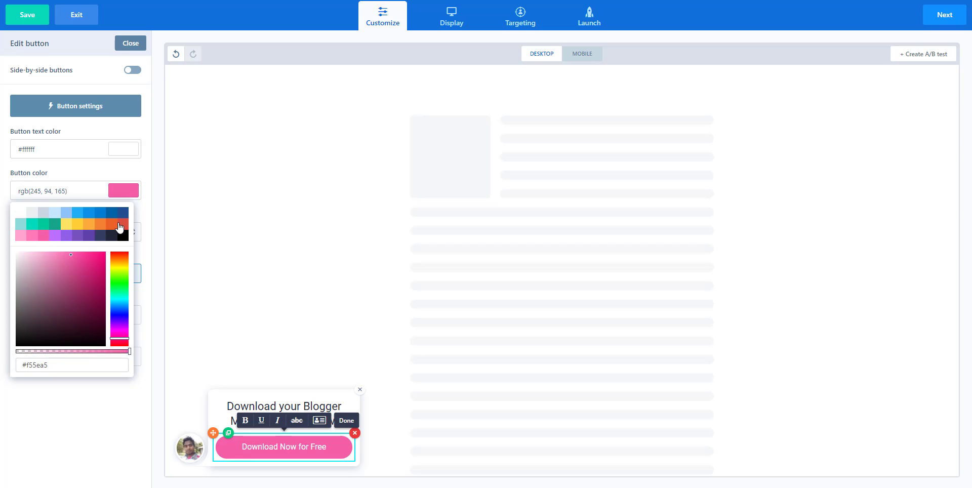
pyautogui.click(120, 228)
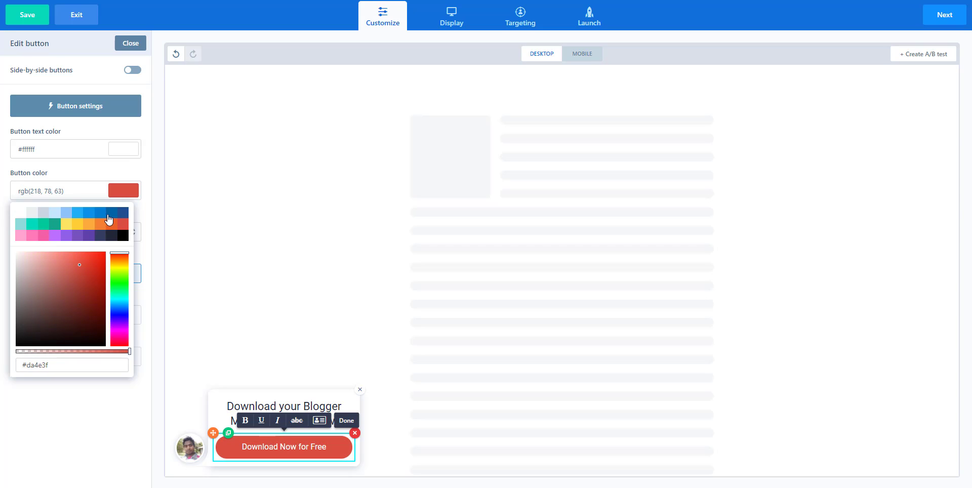
pyautogui.click(46, 223)
pyautogui.click(55, 224)
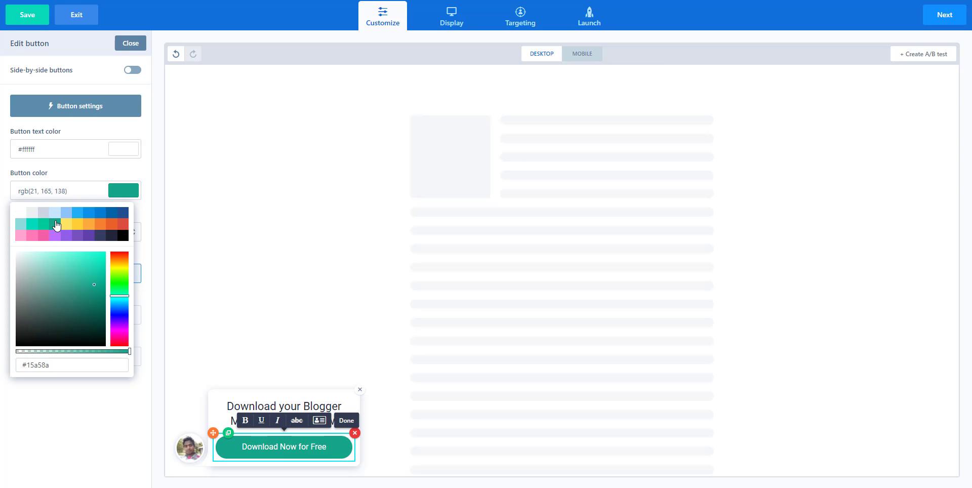
pyautogui.click(108, 217)
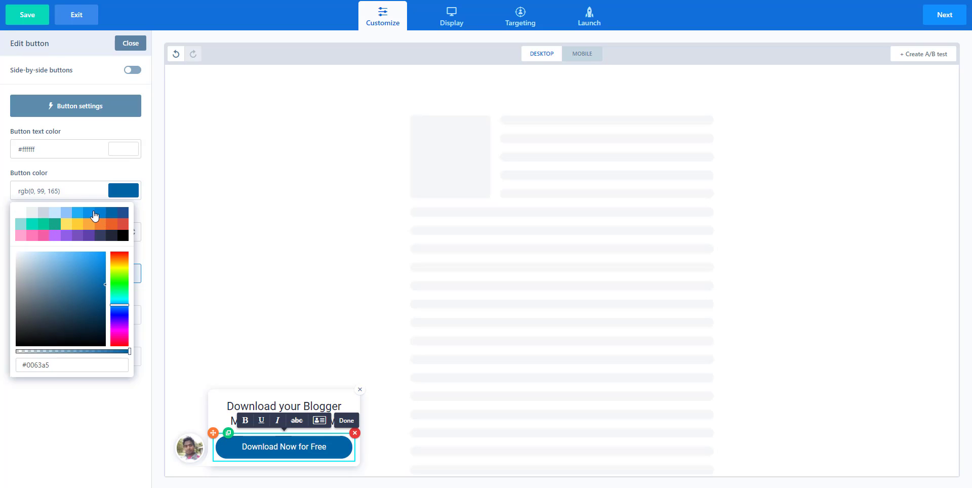
pyautogui.click(89, 216)
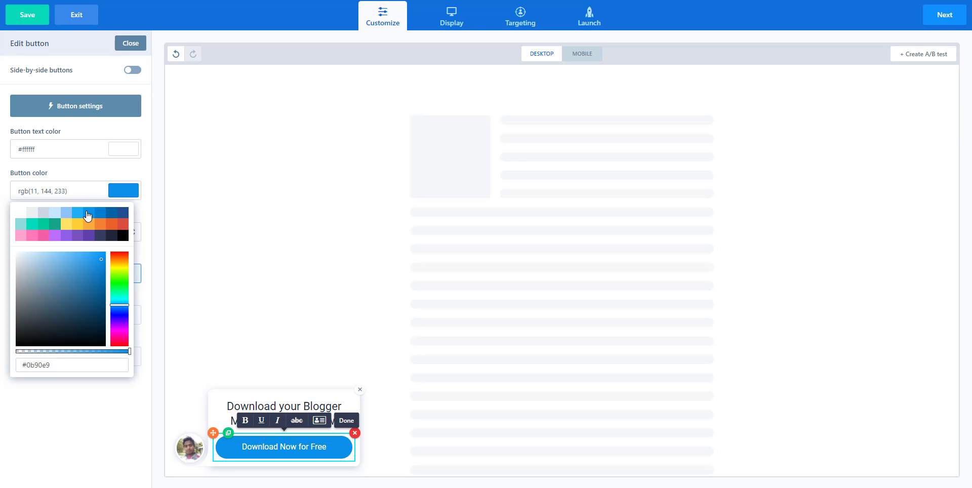
pyautogui.click(121, 167)
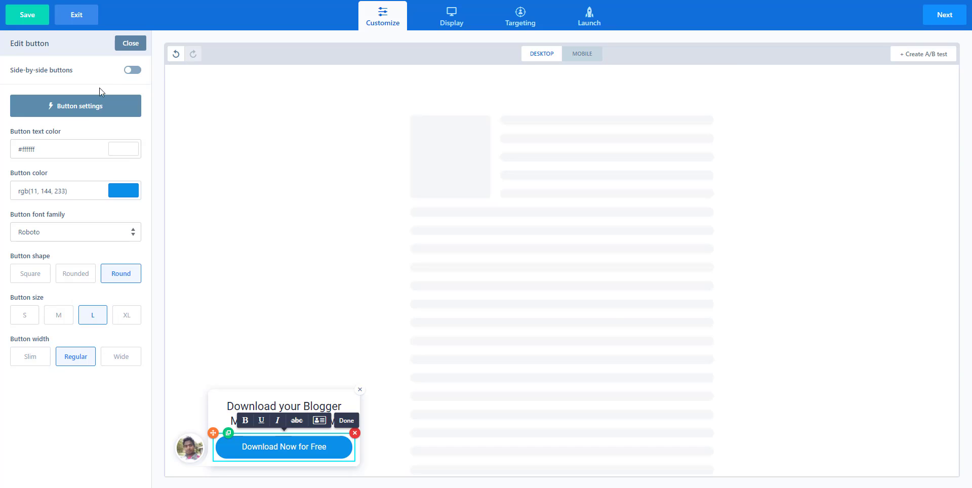
# Make the Blogger step's download button redirect to Pitiya.com/blogger in a new tab and save its settings
pyautogui.click(89, 107)
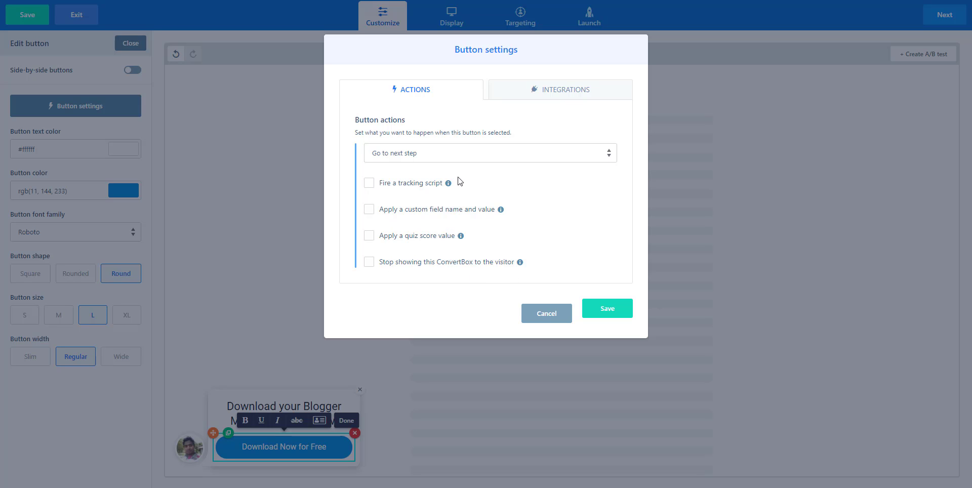
pyautogui.click(435, 157)
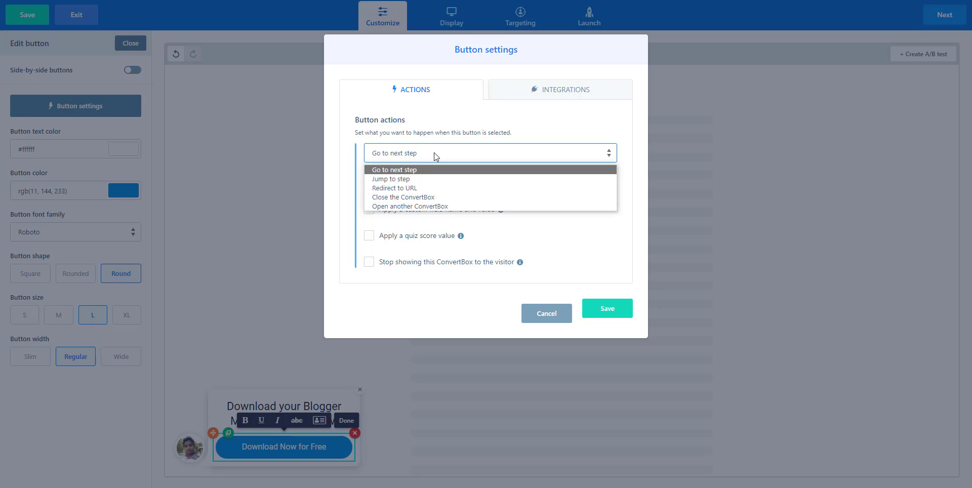
pyautogui.click(405, 188)
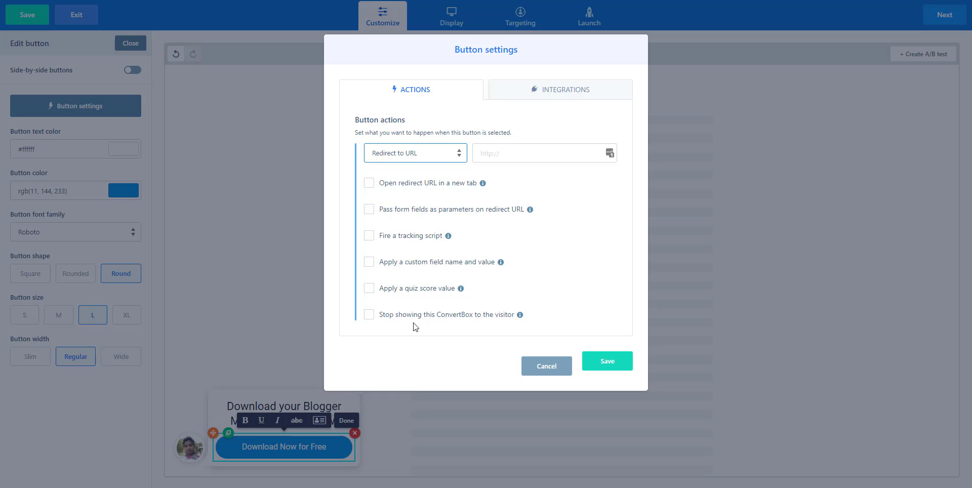
pyautogui.click(450, 184)
pyautogui.click(532, 147)
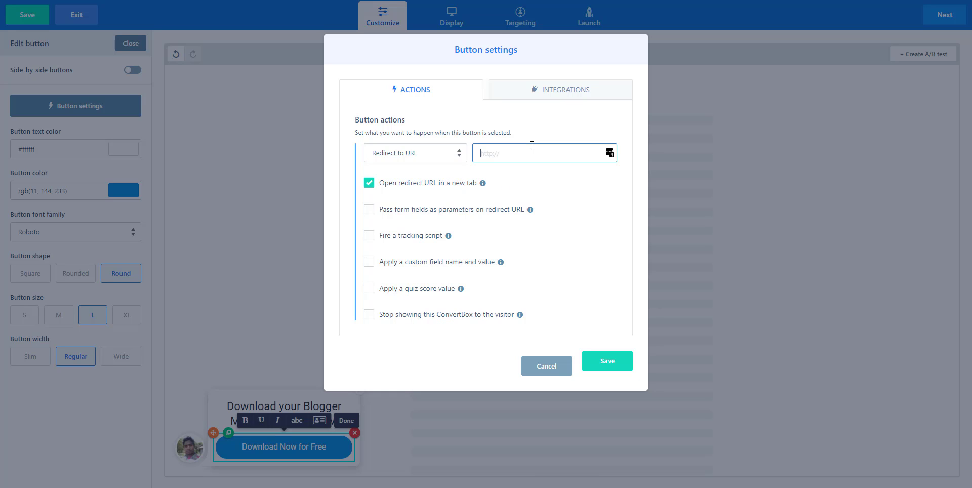
pyautogui.write('Pitiya.com/bl')
pyautogui.write('ogger')
pyautogui.click(609, 367)
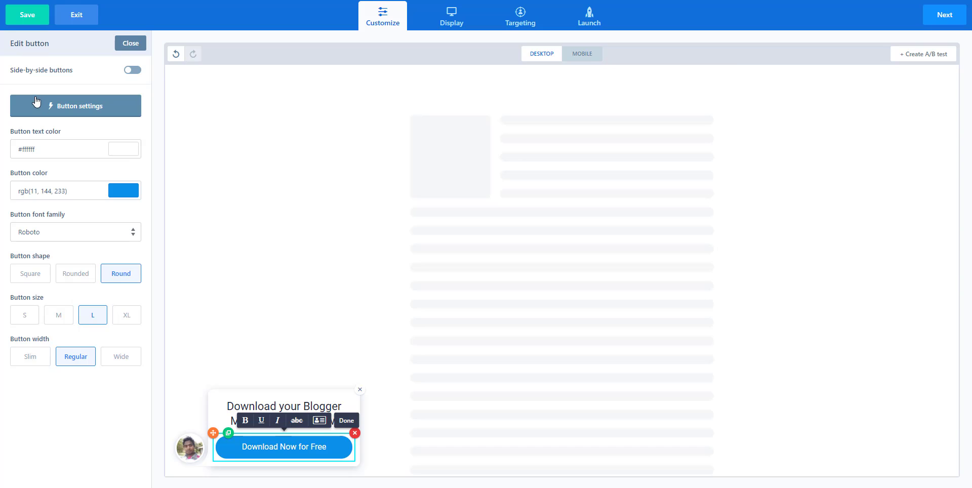
pyautogui.click(130, 44)
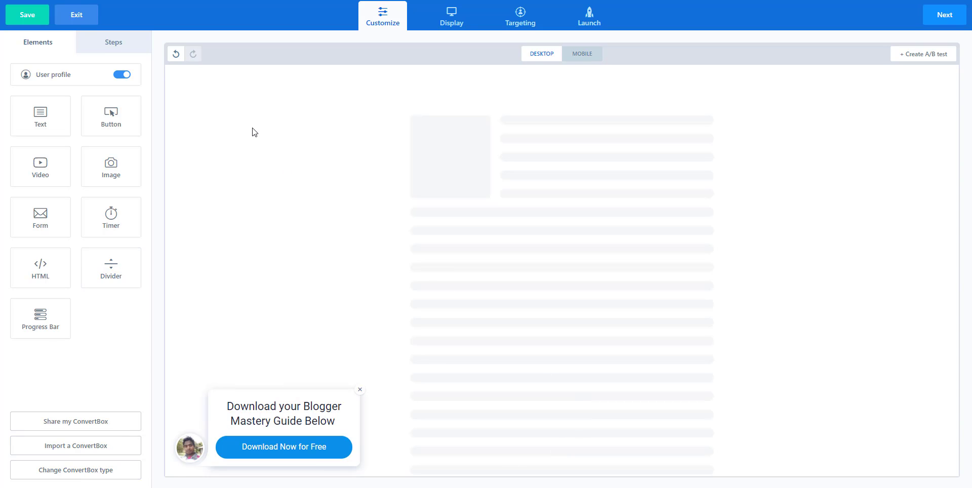
# Clone the Blogger step and select the copy for editing
pyautogui.click(113, 40)
pyautogui.moveTo(96, 130)
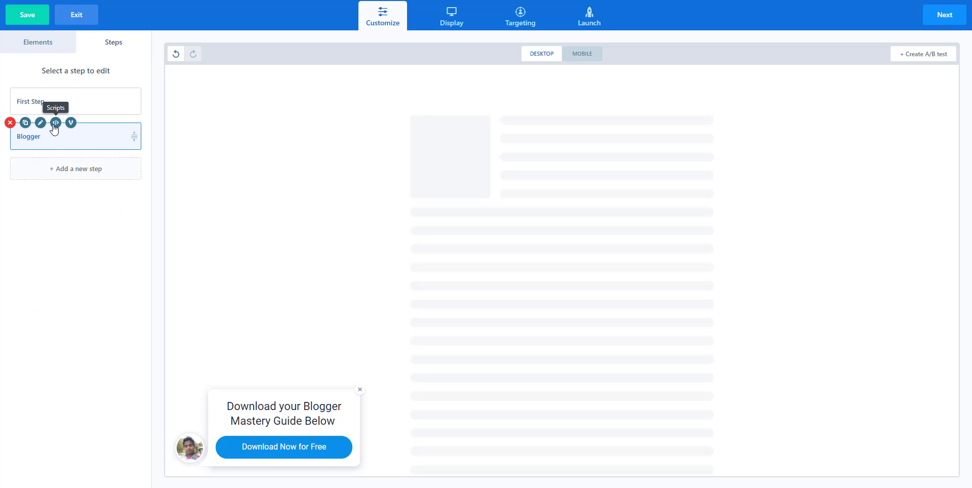
pyautogui.click(25, 122)
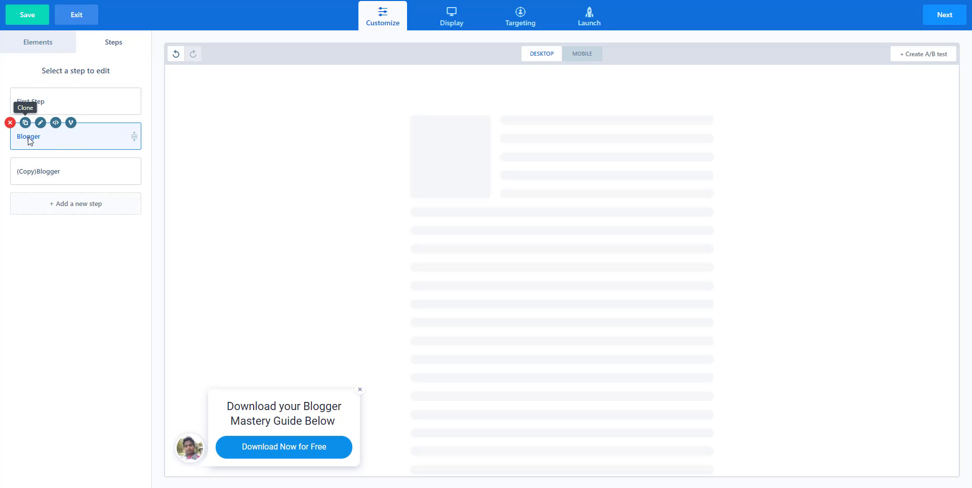
pyautogui.click(38, 171)
# Replace "Blogger" with "Email" in the copied step's heading so it reads "Download your Email Mastery Guide Below"
pyautogui.click(293, 411)
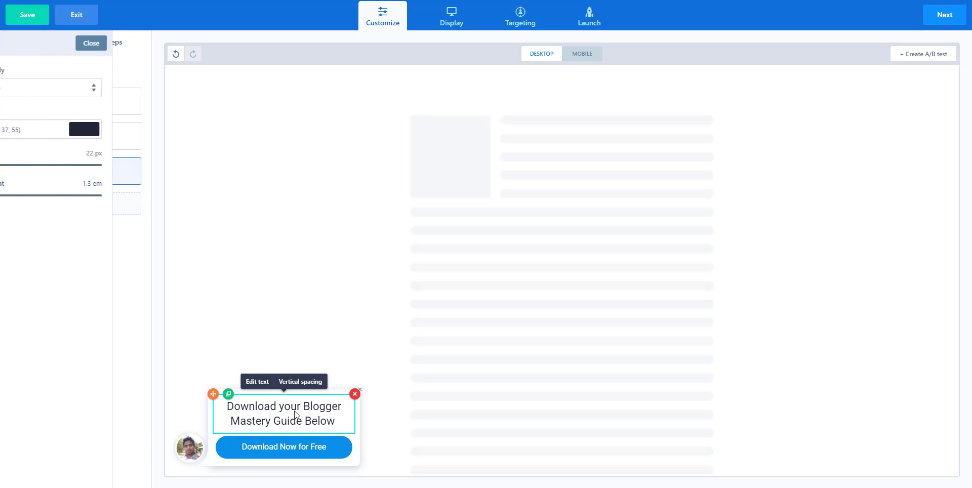
pyautogui.click(314, 411)
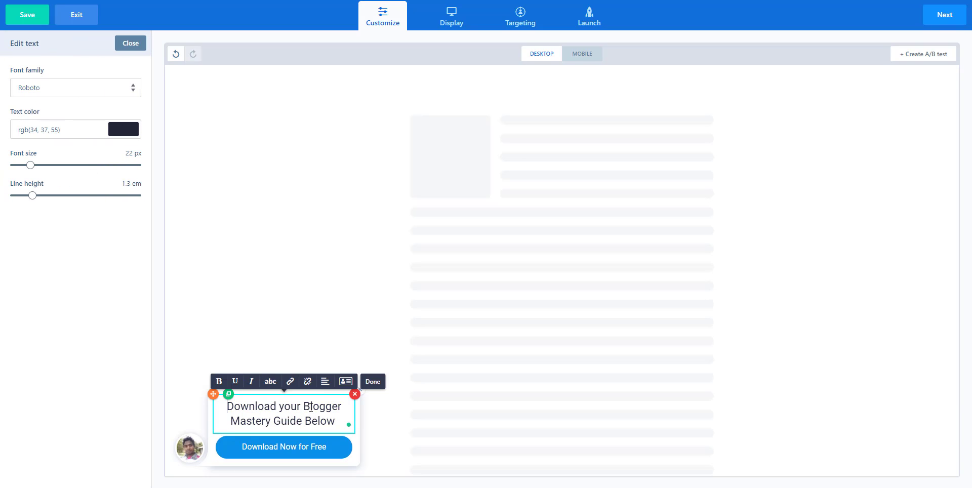
pyautogui.moveTo(303, 407); pyautogui.dragTo(337, 407)
pyautogui.press('BackSpace')
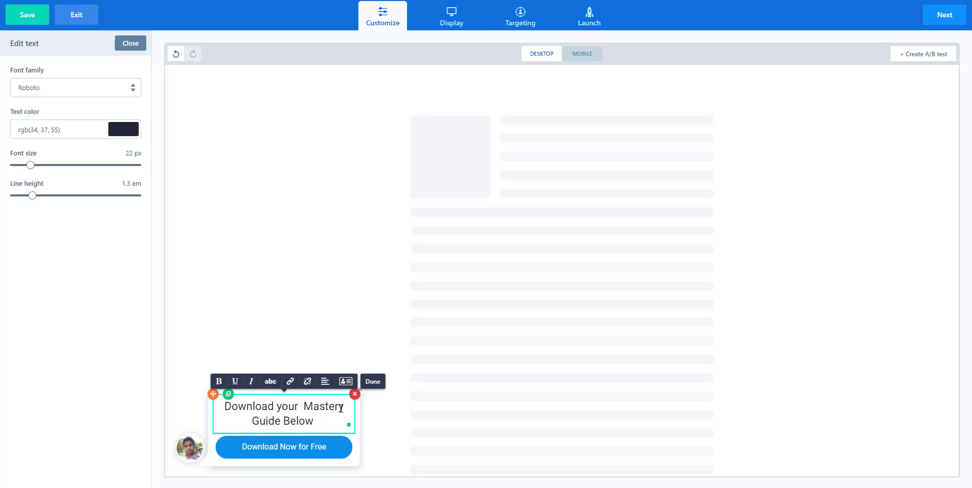
pyautogui.write('Email')
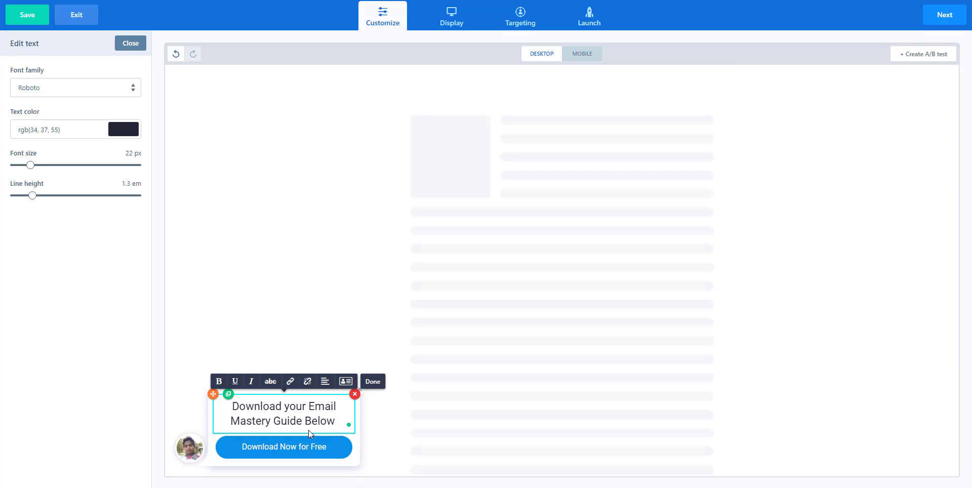
pyautogui.click(130, 43)
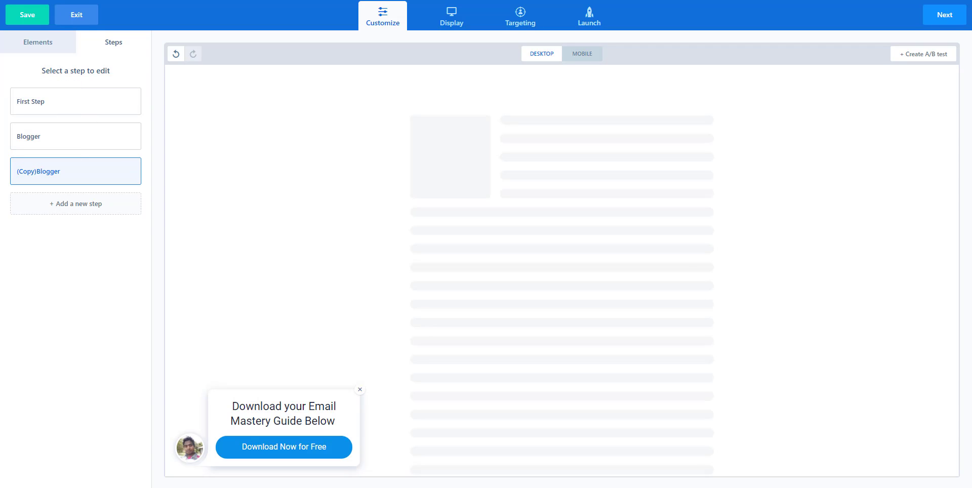
# Rename the copied Blogger step as "Email"
pyautogui.moveTo(84, 175)
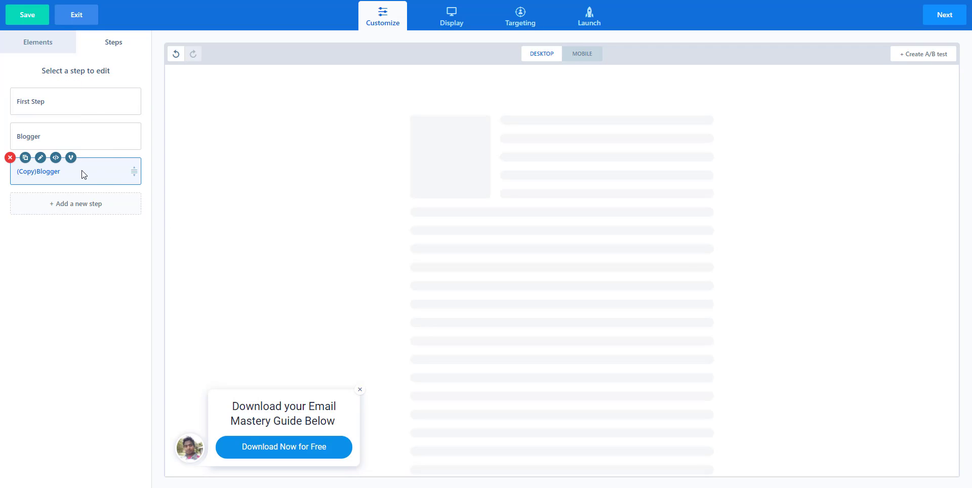
pyautogui.click(41, 157)
pyautogui.tripleClick(55, 173)
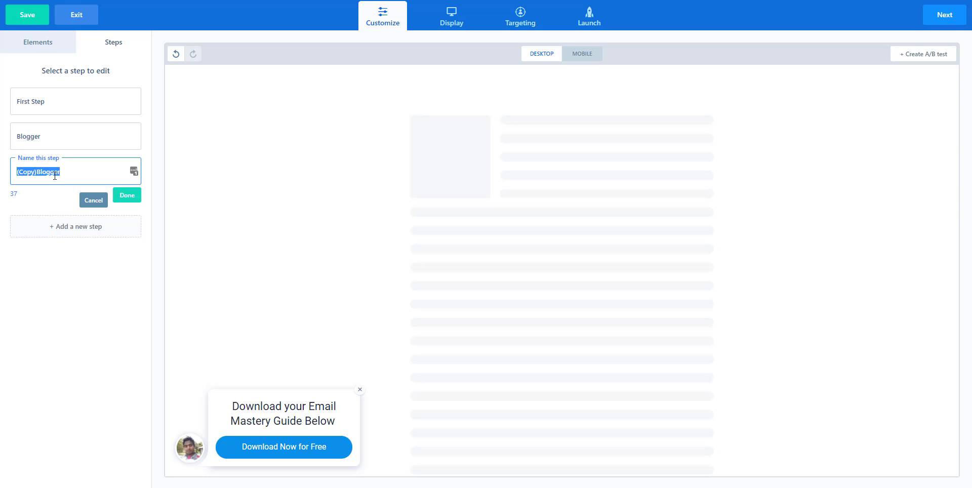
pyautogui.write('Email')
pyautogui.click(135, 199)
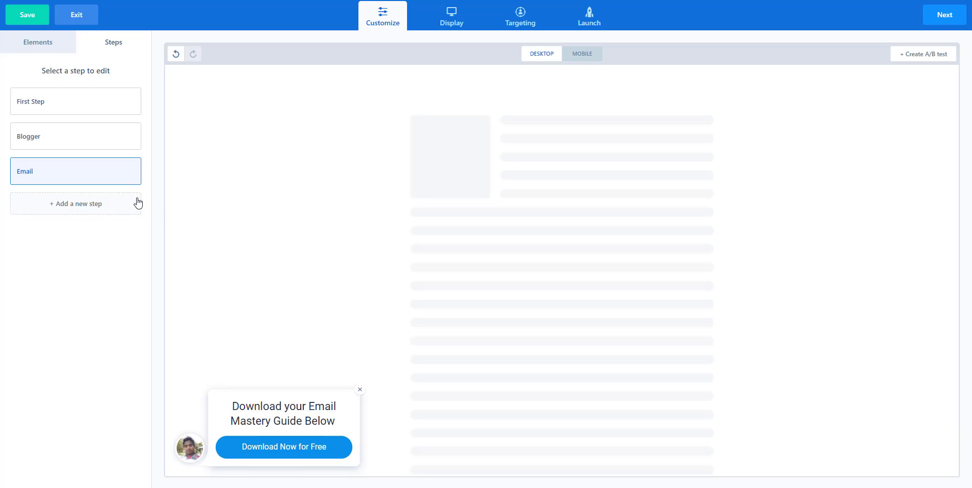
# Set the Email step's download button to redirect to Pitiya.com/email and save its settings
pyautogui.click(292, 445)
pyautogui.click(95, 107)
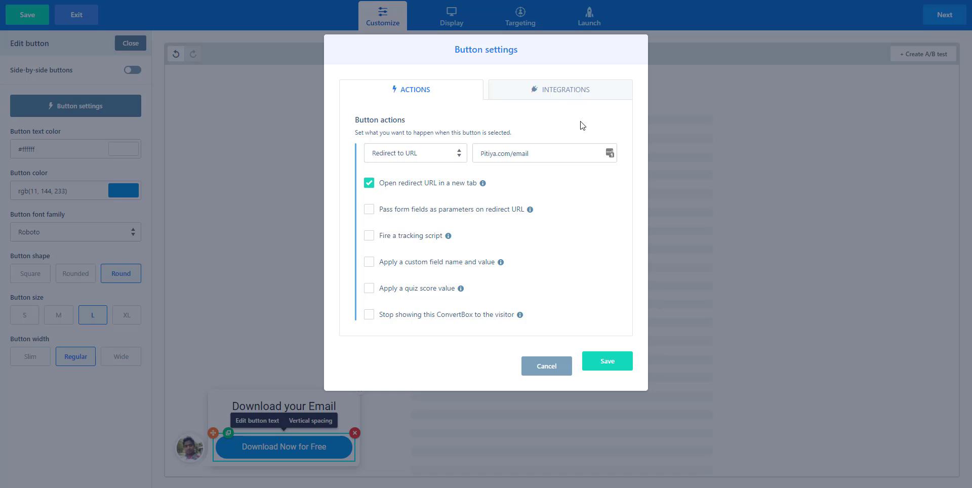
pyautogui.tripleClick(538, 152)
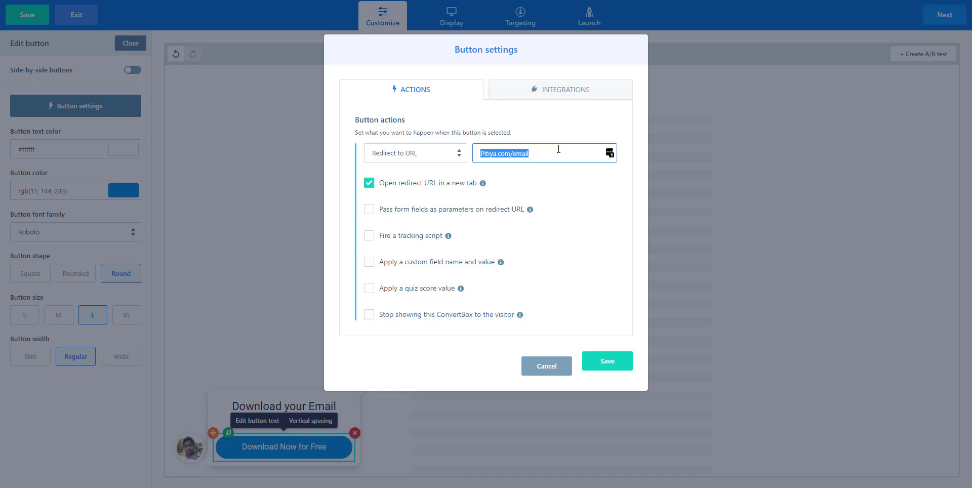
pyautogui.click(558, 149)
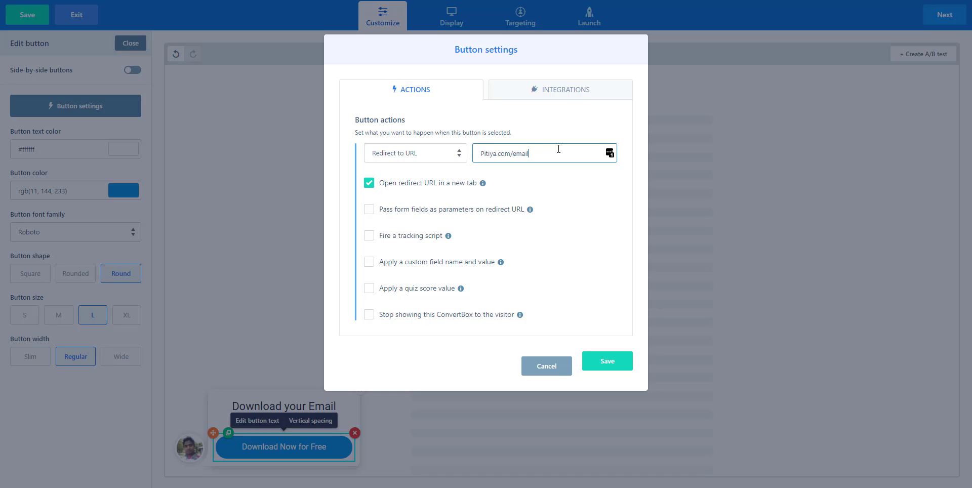
pyautogui.click(613, 367)
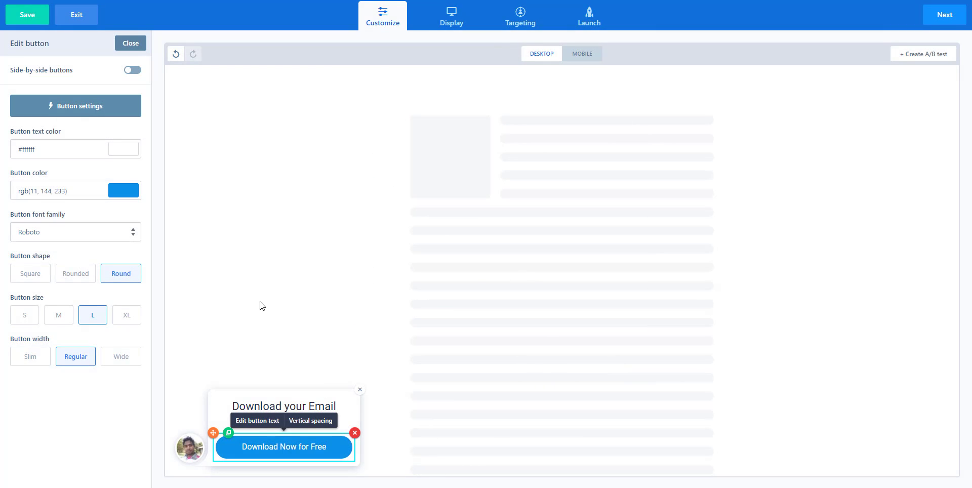
pyautogui.click(127, 44)
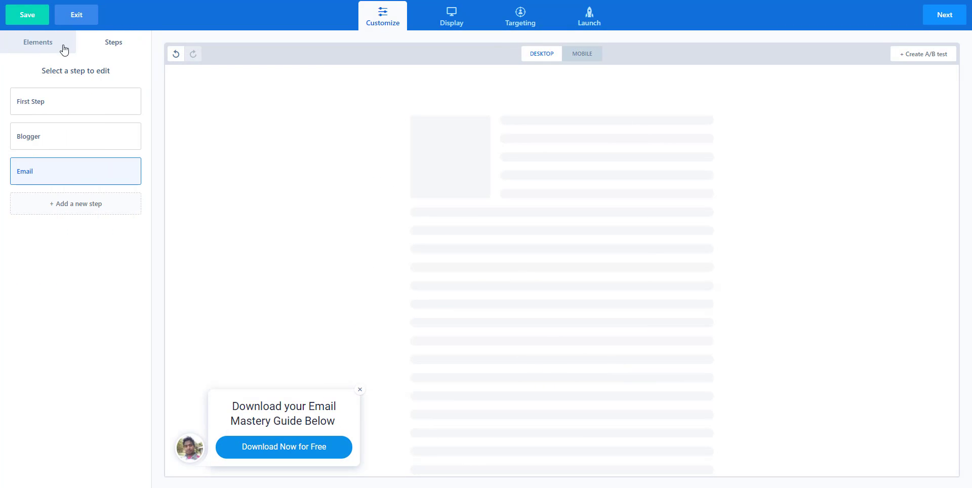
# Clone the Email step and select the copy for editing
pyautogui.moveTo(78, 167)
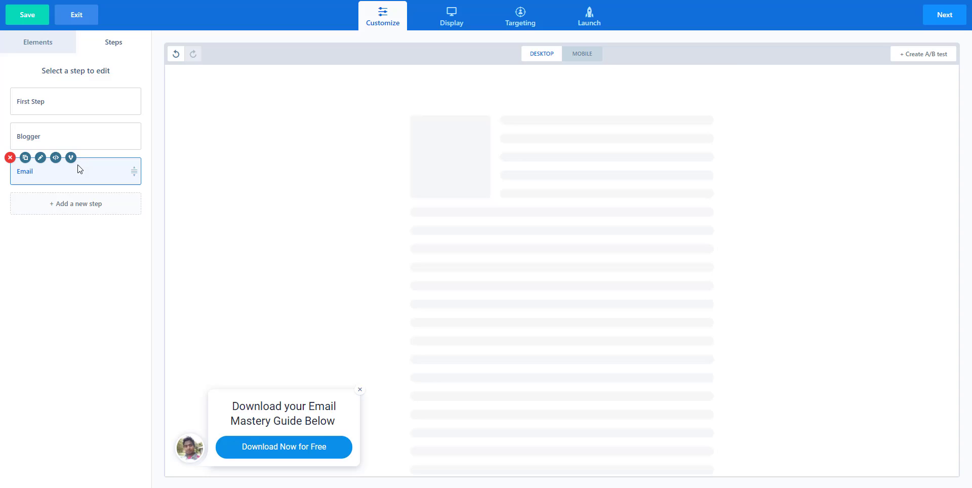
pyautogui.click(25, 159)
pyautogui.click(45, 206)
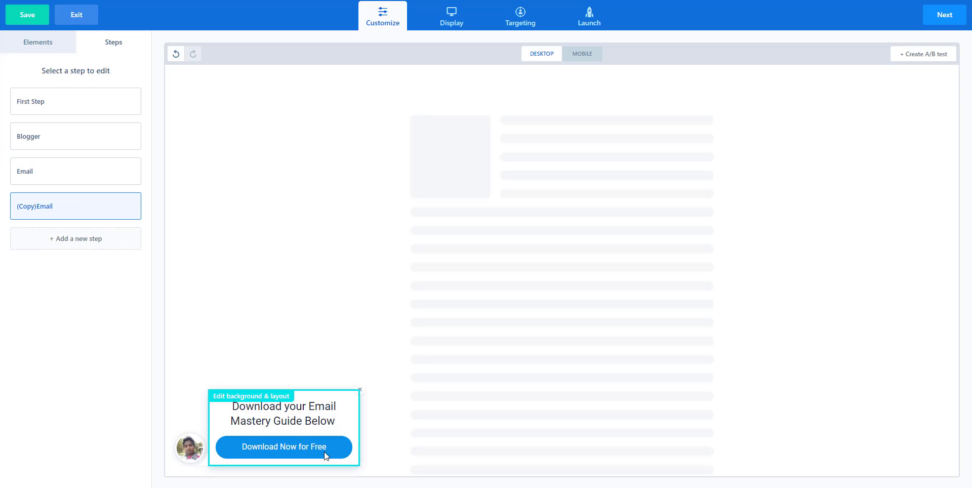
# Replace "Email" with "Youtube" in the copied step's heading so it reads "Download your Youtube Mastery Guide Below"
pyautogui.click(333, 403)
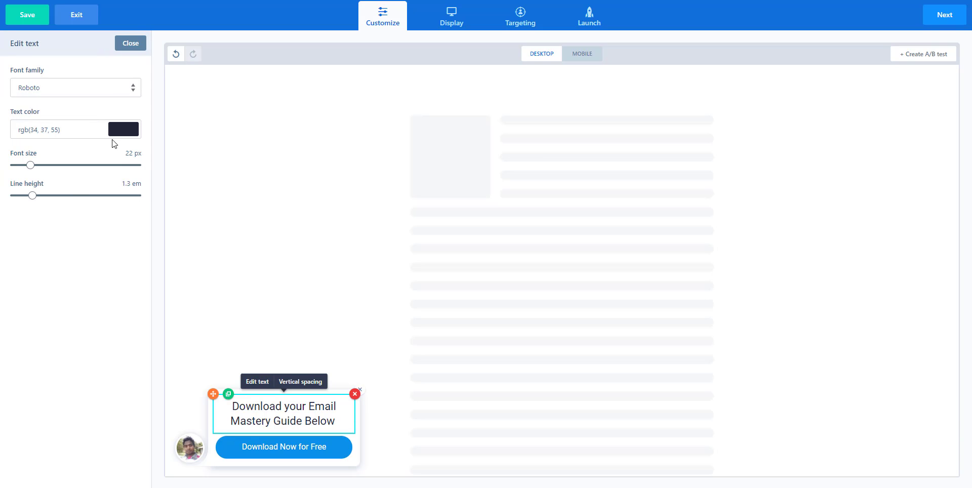
pyautogui.doubleClick(326, 404)
pyautogui.write('Youtu')
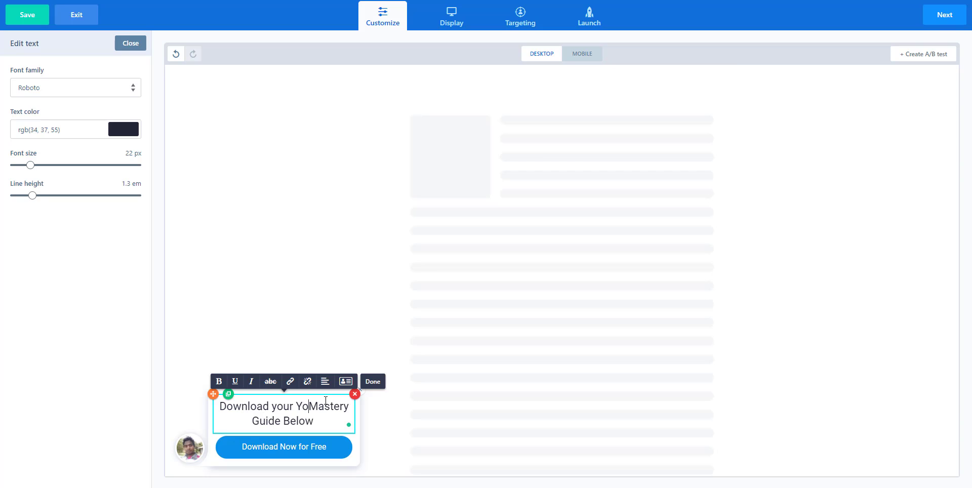
pyautogui.write('be')
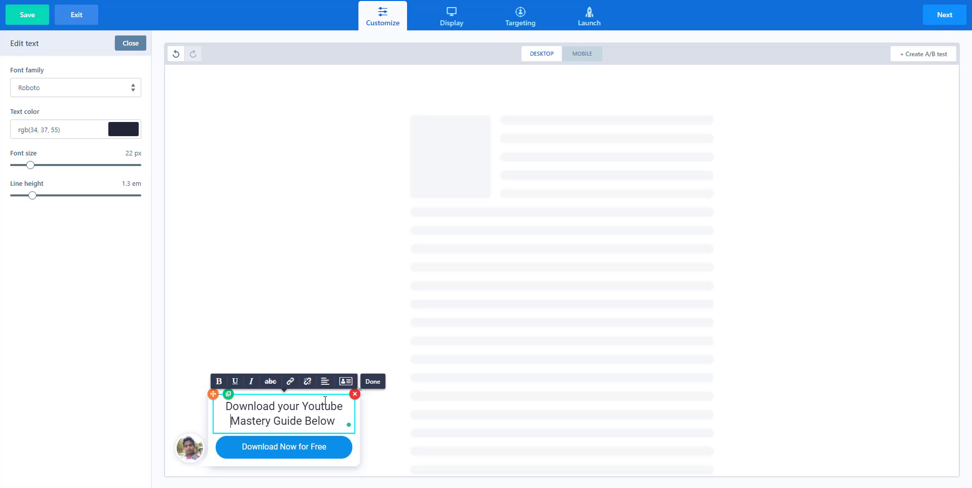
# Set the copied step's download button to redirect to Pitiya.com/youtube and save its settings
pyautogui.click(293, 448)
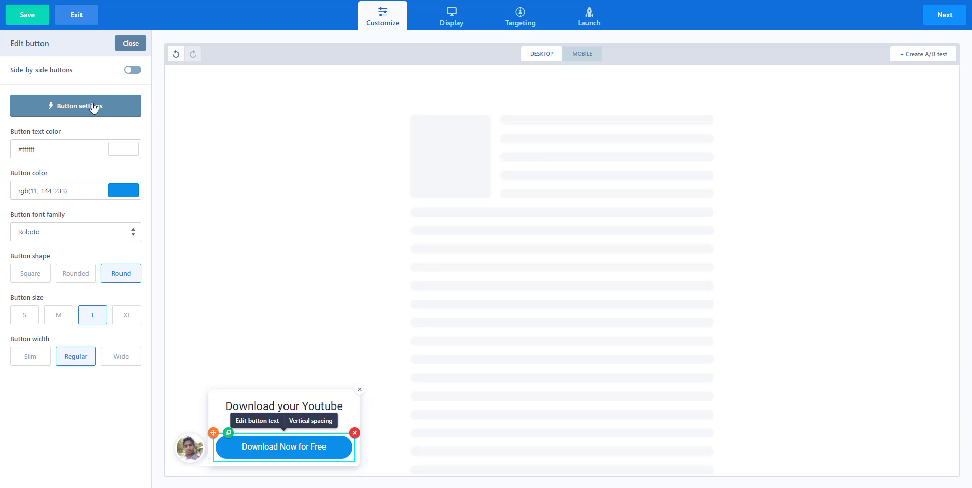
pyautogui.click(115, 102)
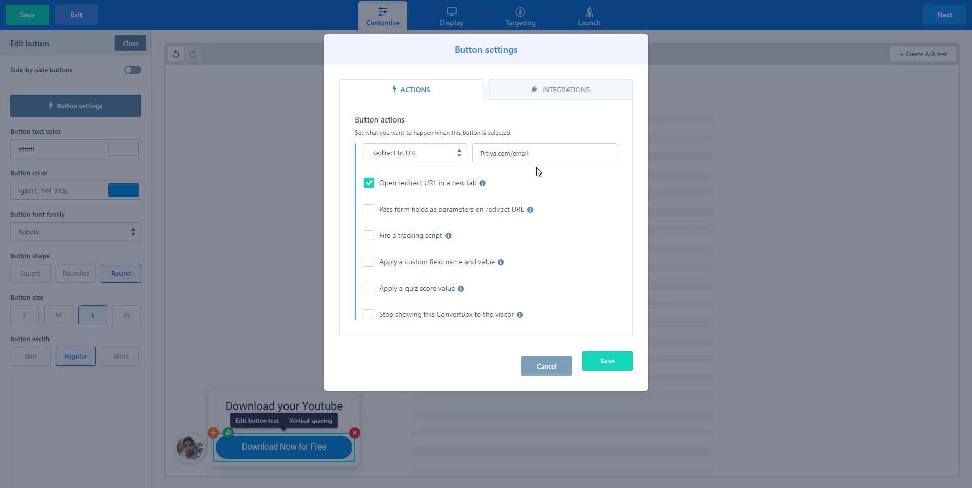
pyautogui.doubleClick(514, 151)
pyautogui.press('BackSpace')
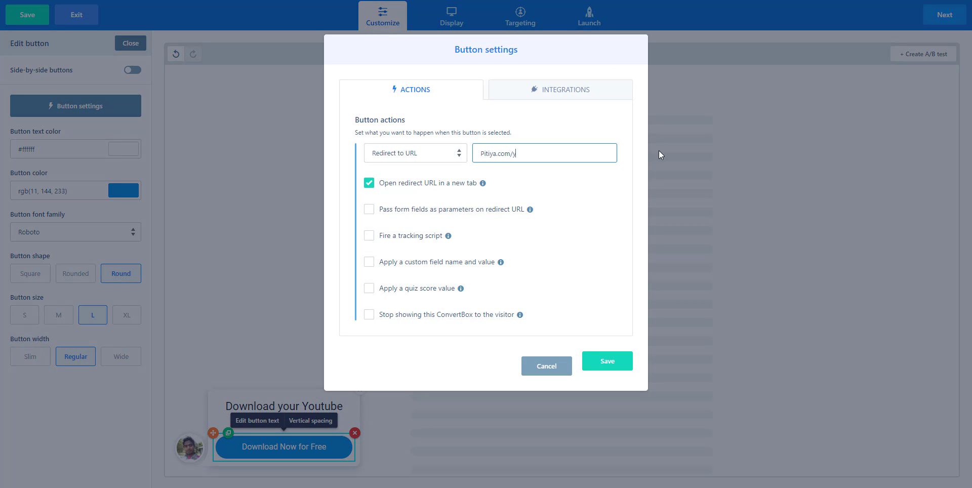
pyautogui.write('youtube')
pyautogui.click(607, 362)
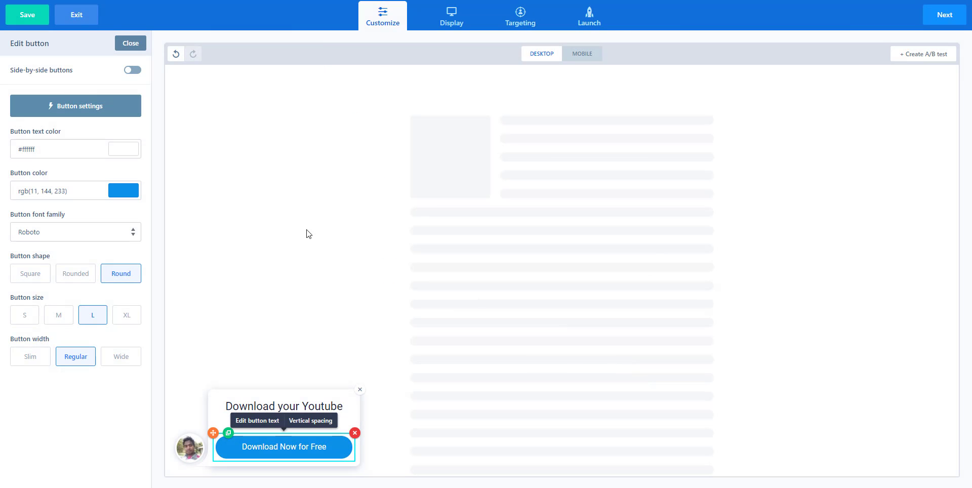
# Try the bottom-right page position for the callout and return it to the bottom-left position
pyautogui.click(304, 233)
pyautogui.click(332, 394)
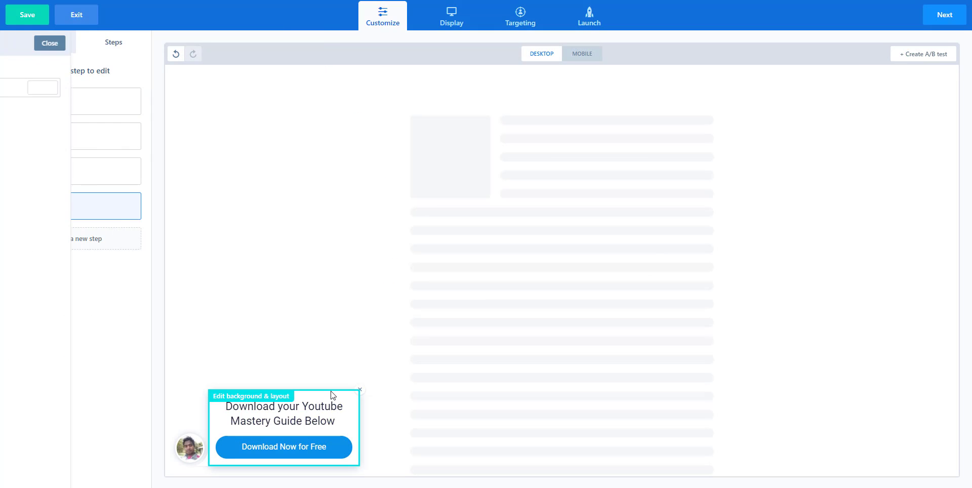
pyautogui.click(63, 136)
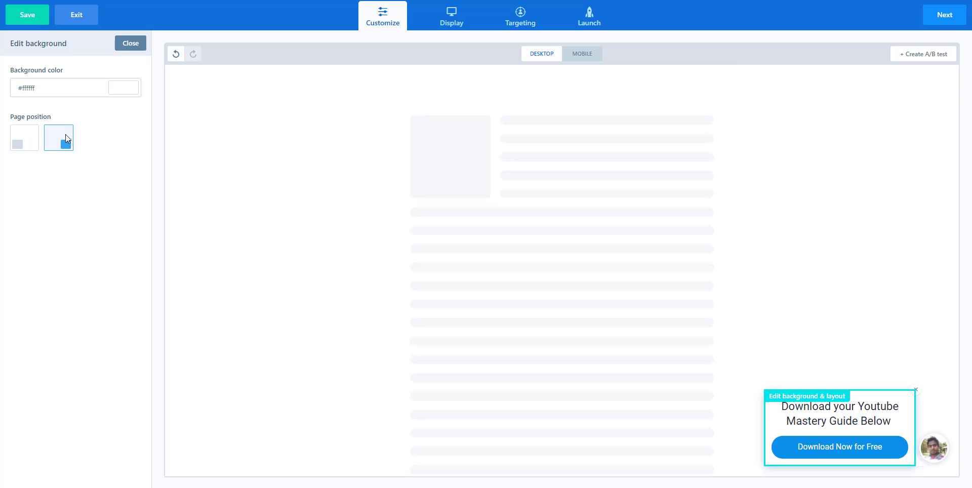
pyautogui.click(23, 146)
# Try an almost transparent white background on the Youtube callout and restore its full opacity
pyautogui.click(120, 90)
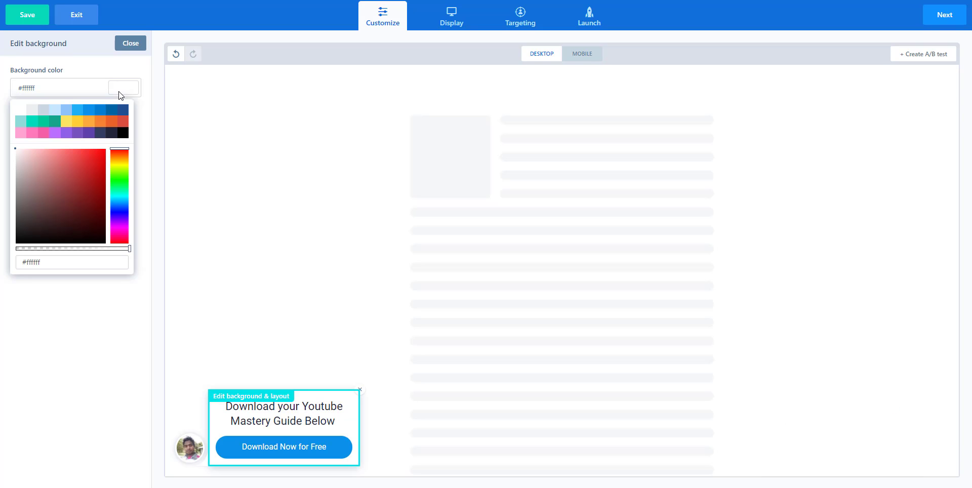
pyautogui.moveTo(63, 250); pyautogui.dragTo(17, 252)
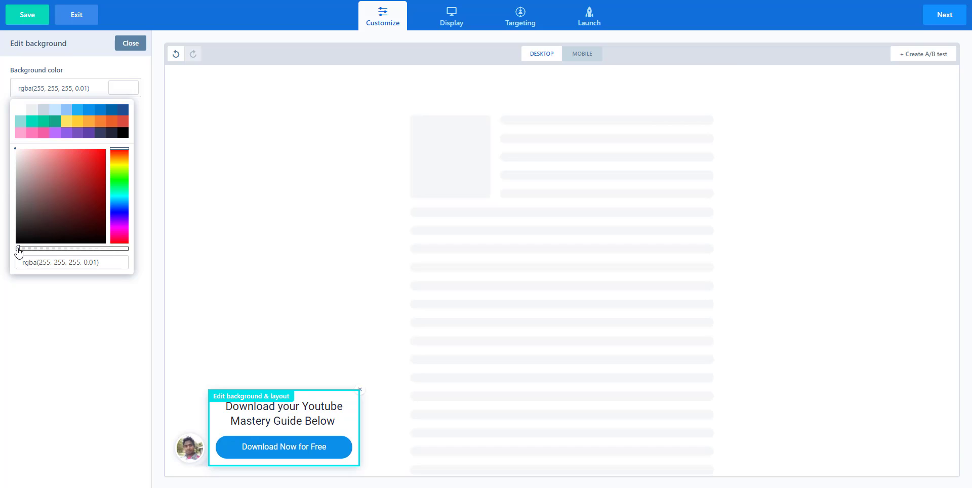
pyautogui.click(274, 216)
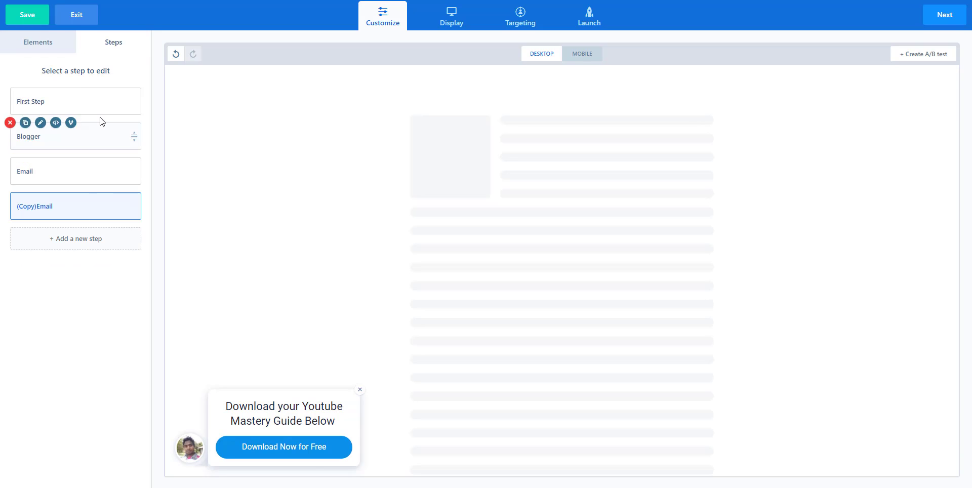
pyautogui.click(328, 395)
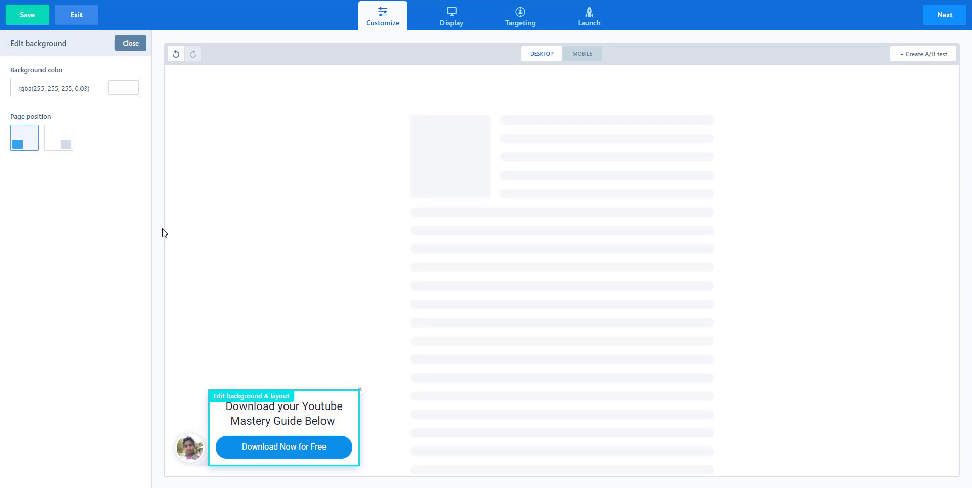
pyautogui.click(129, 90)
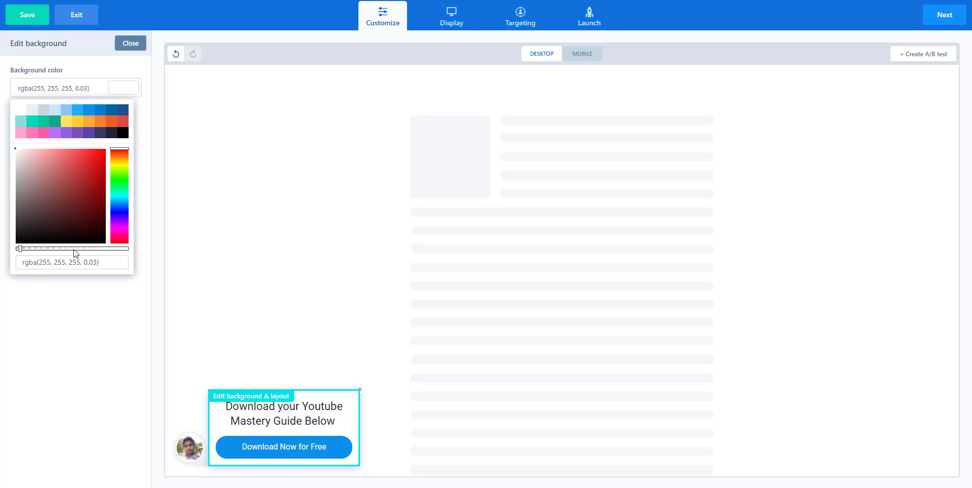
pyautogui.moveTo(102, 251); pyautogui.dragTo(144, 251)
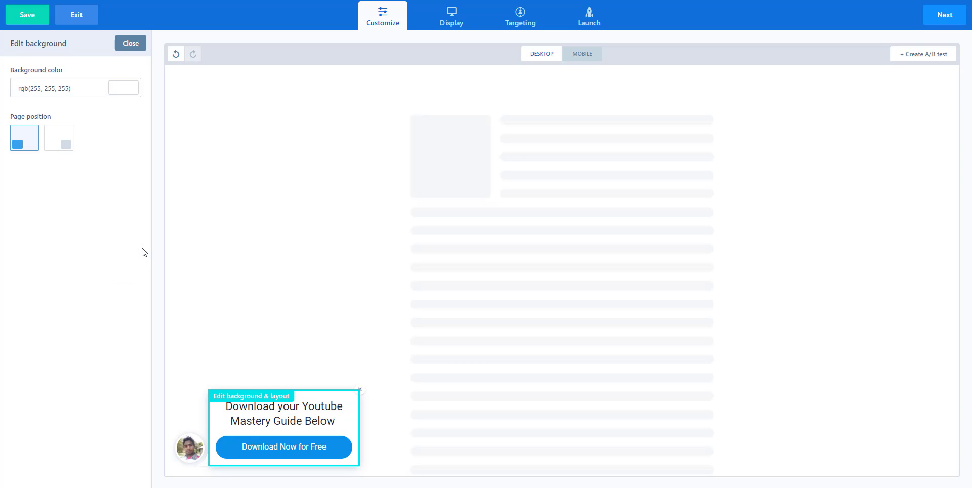
# Try several preset background colors on the Youtube callout and settle on light grey #ecf0f1
pyautogui.click(123, 88)
pyautogui.click(123, 121)
pyautogui.click(98, 124)
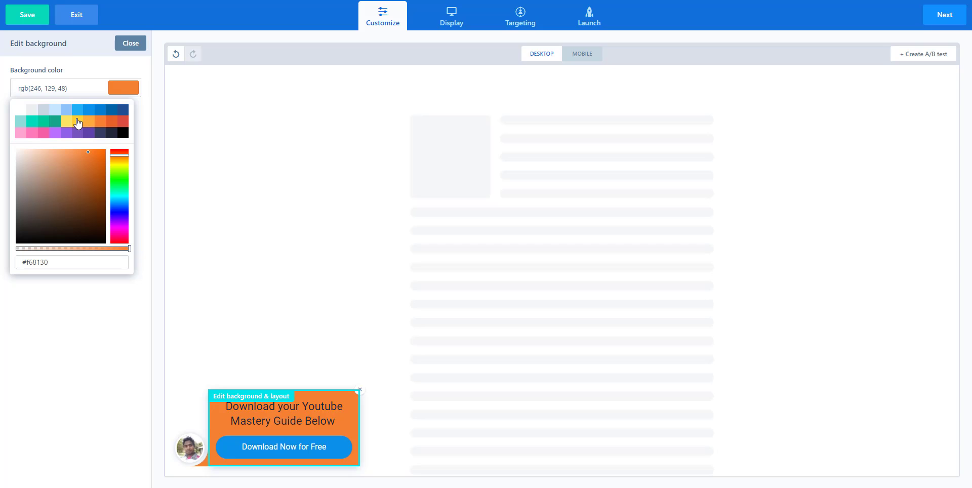
pyautogui.click(77, 122)
pyautogui.click(34, 110)
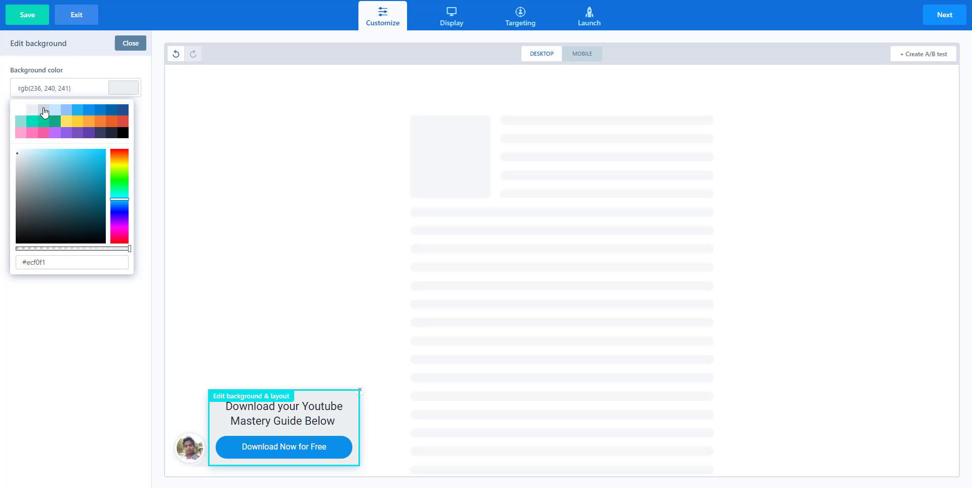
pyautogui.click(43, 110)
pyautogui.click(36, 111)
pyautogui.click(424, 221)
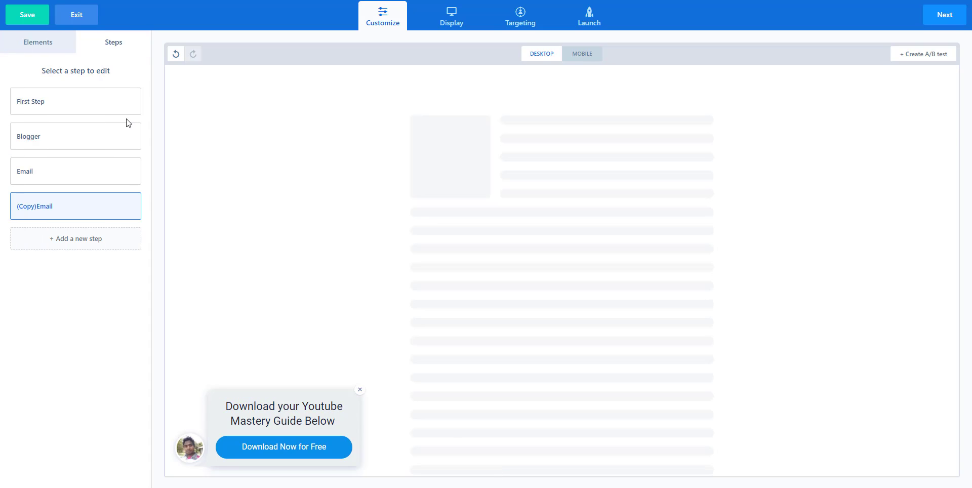
pyautogui.click(48, 102)
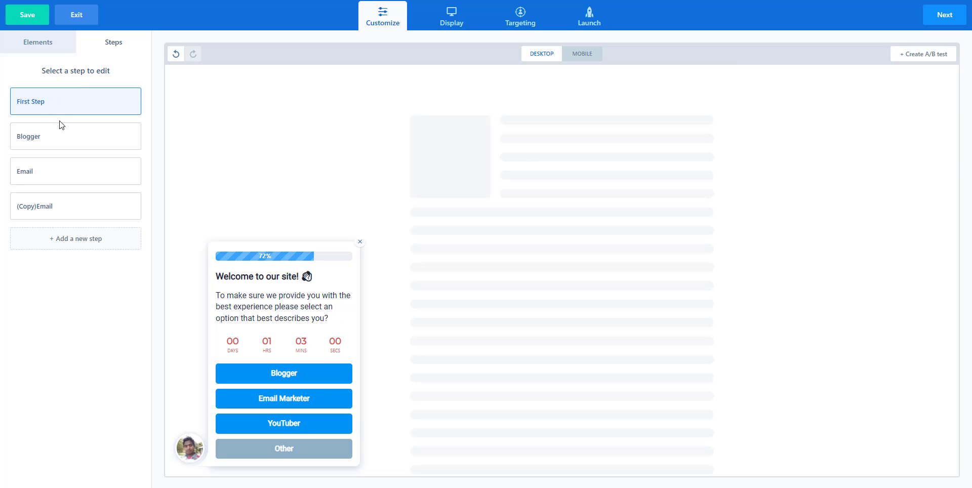
pyautogui.click(56, 123)
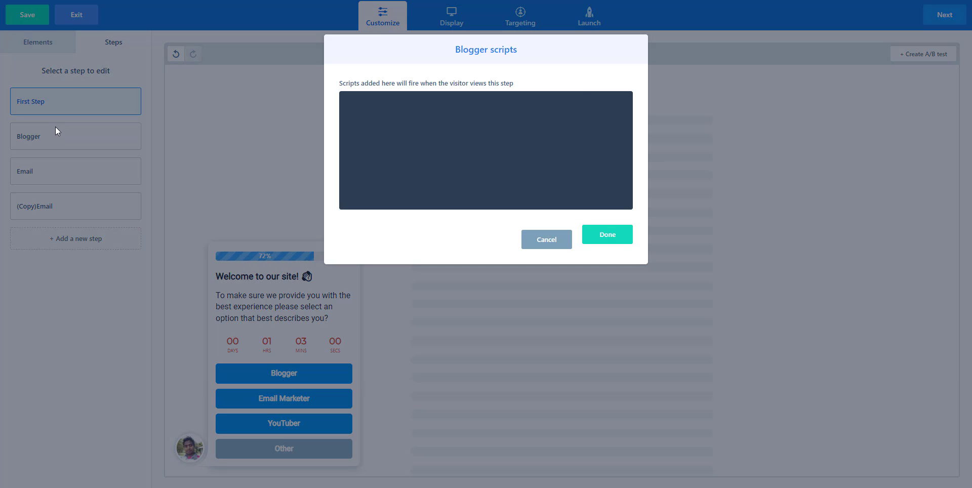
pyautogui.click(549, 243)
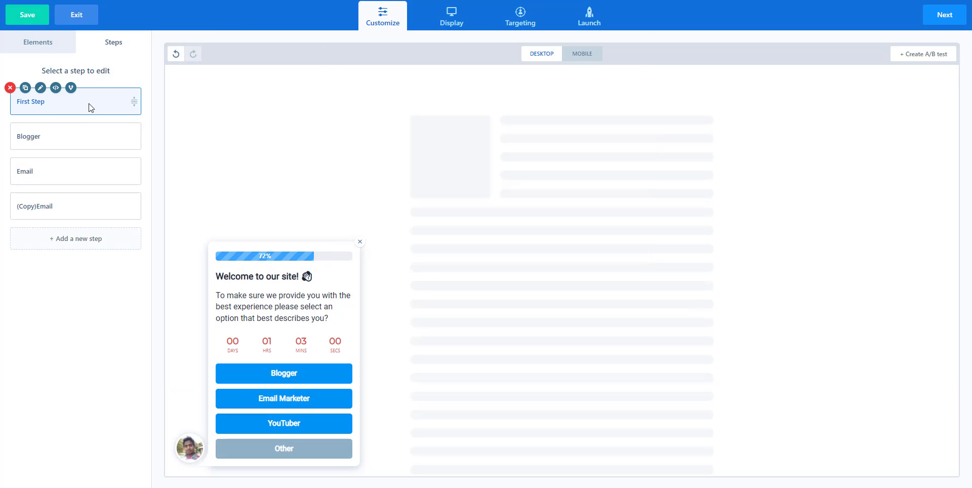
# Rename the copied Email step as "Youtube"
pyautogui.click(89, 206)
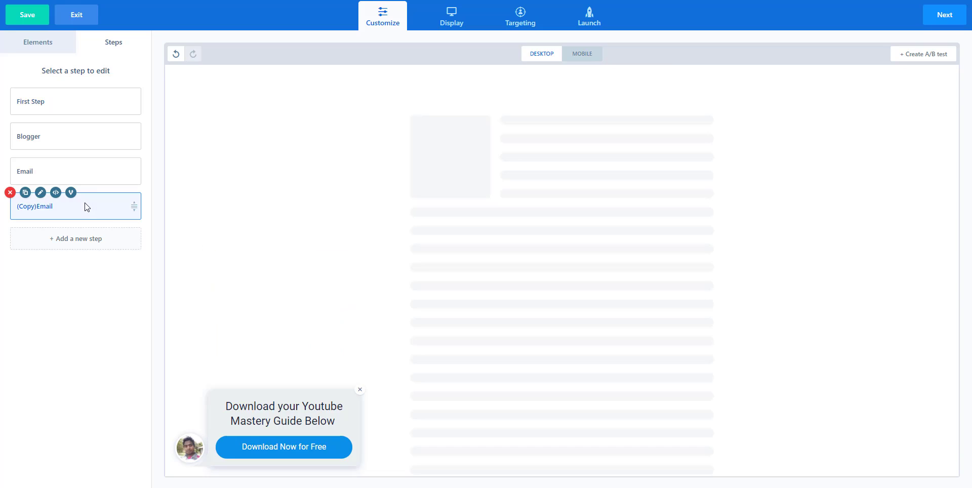
pyautogui.click(36, 195)
pyautogui.tripleClick(42, 205)
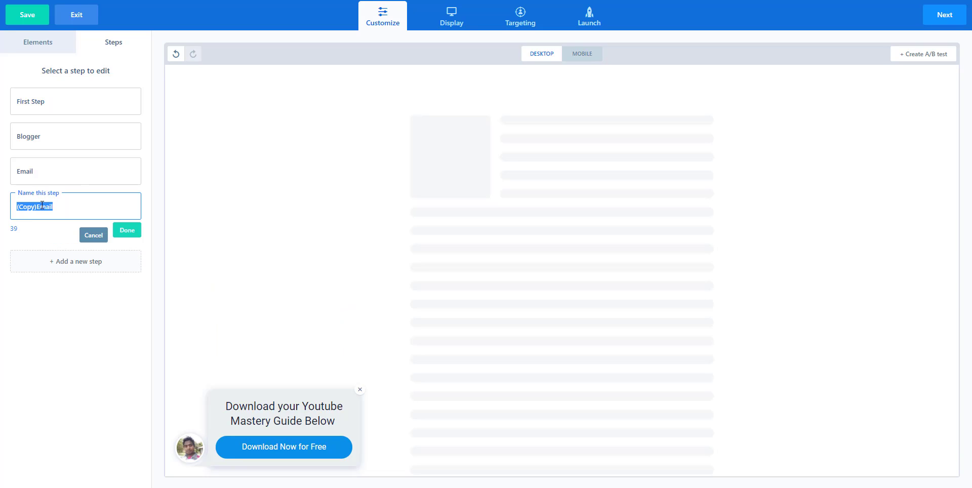
pyautogui.write('Youtube')
pyautogui.click(126, 230)
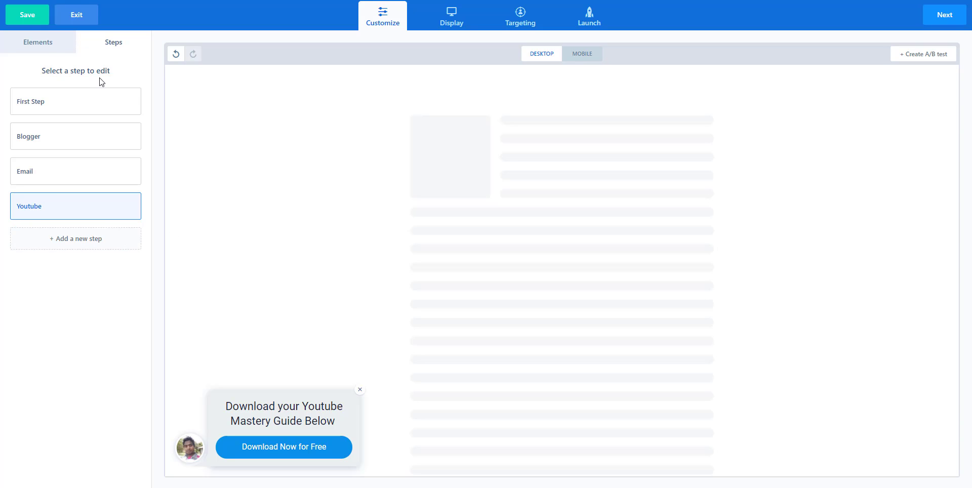
# Turn the user profile off and back on while the Youtube step is selected
pyautogui.click(40, 43)
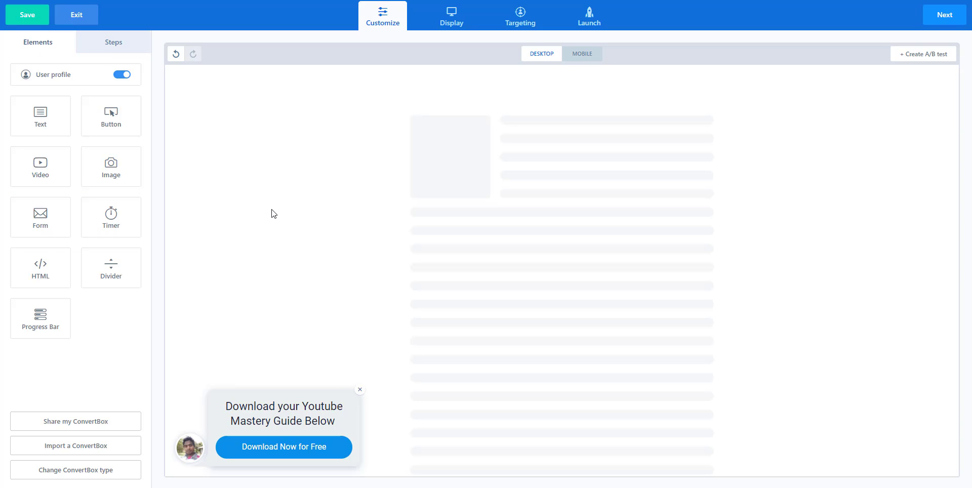
pyautogui.click(122, 75)
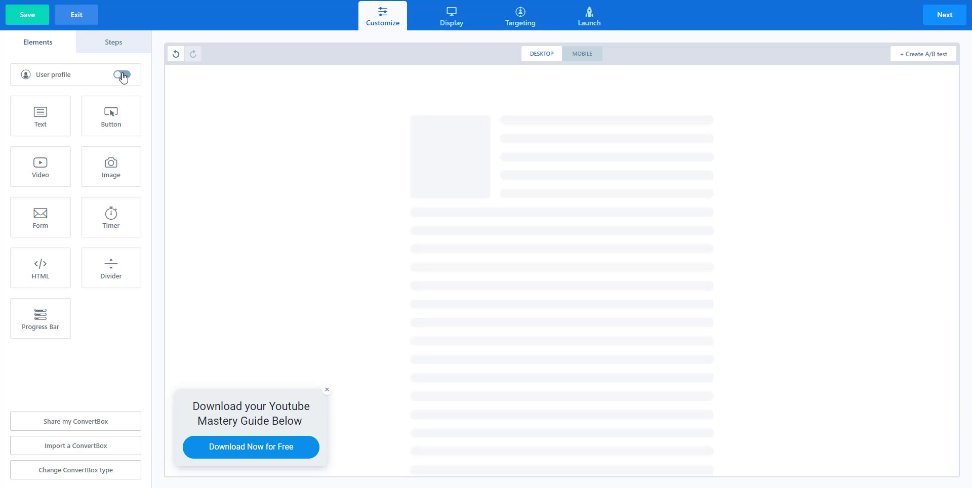
pyautogui.click(120, 75)
# Select the Blogger step and turn off its user profile
pyautogui.click(108, 47)
pyautogui.click(78, 141)
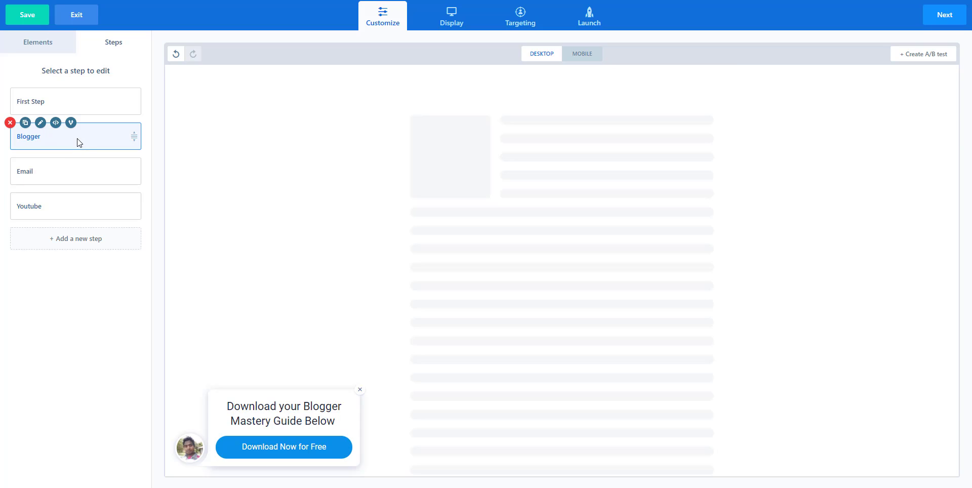
pyautogui.click(38, 42)
pyautogui.click(125, 77)
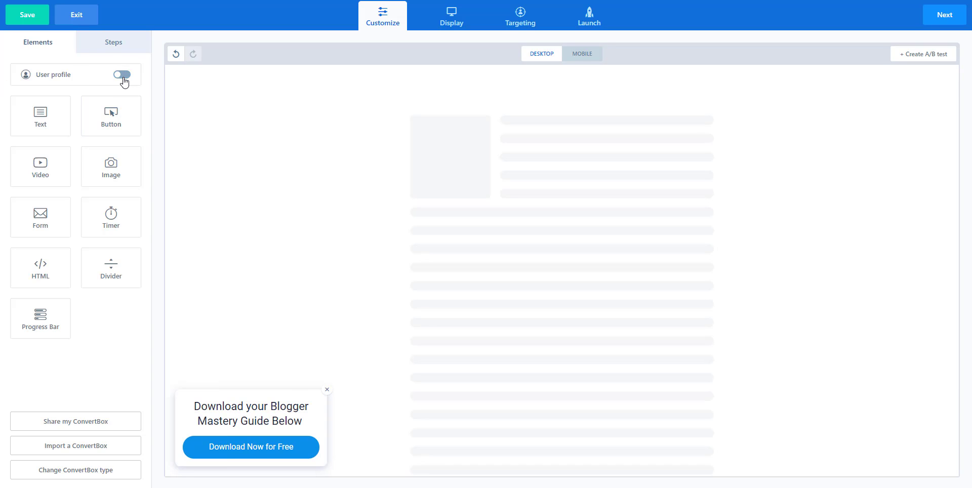
# Check how the Email, Youtube and First Step callouts look with the user profile turned off
pyautogui.click(107, 43)
pyautogui.click(66, 176)
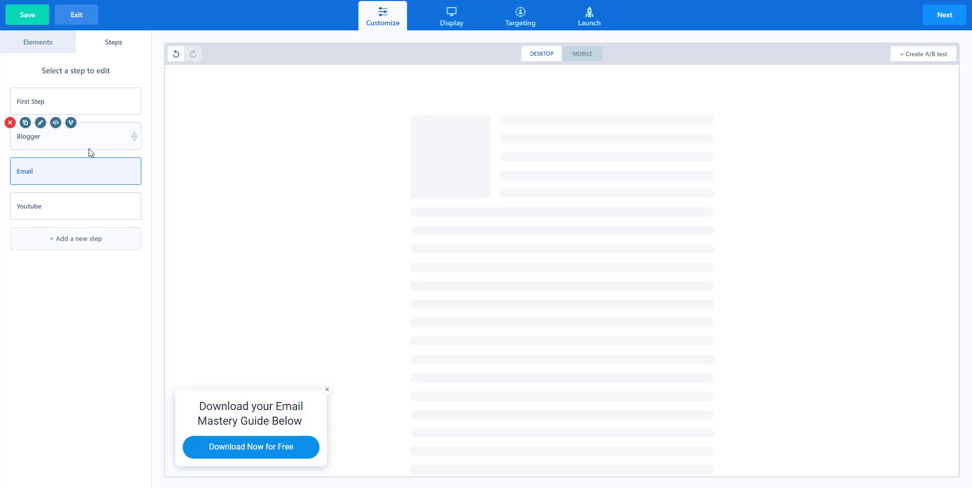
pyautogui.click(68, 193)
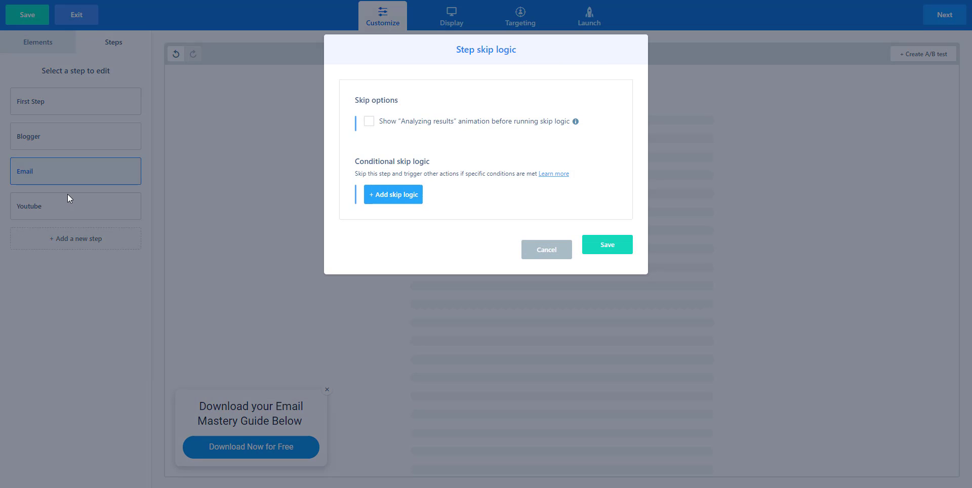
pyautogui.click(599, 253)
pyautogui.click(104, 217)
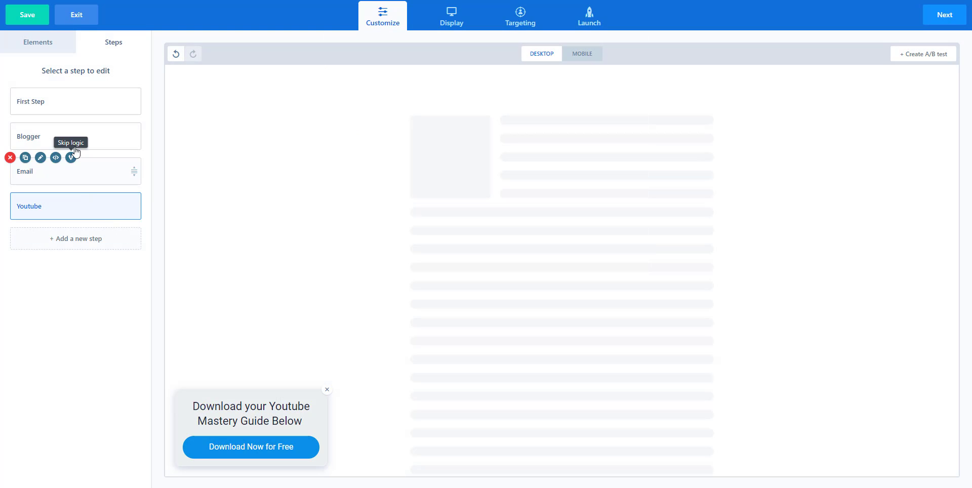
pyautogui.click(88, 109)
# Turn the user profile back on with the Blogger step selected
pyautogui.click(98, 136)
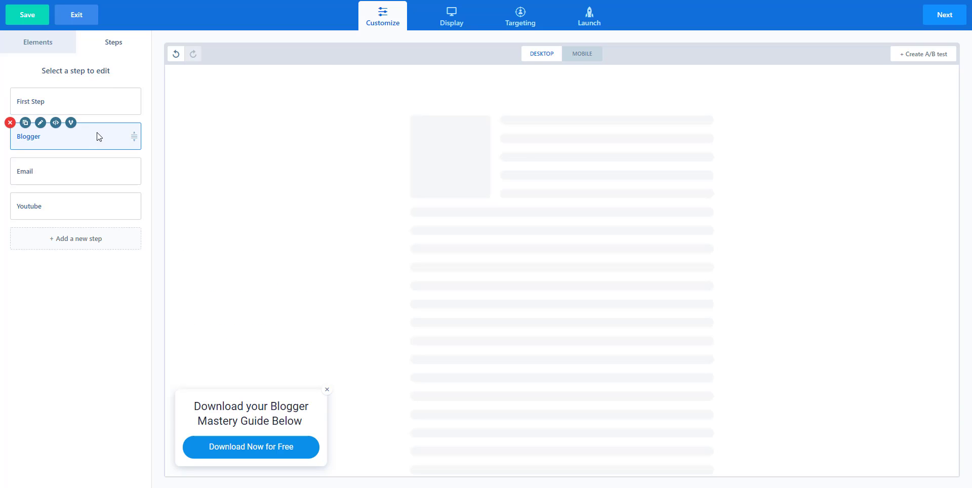
pyautogui.click(63, 45)
pyautogui.click(125, 76)
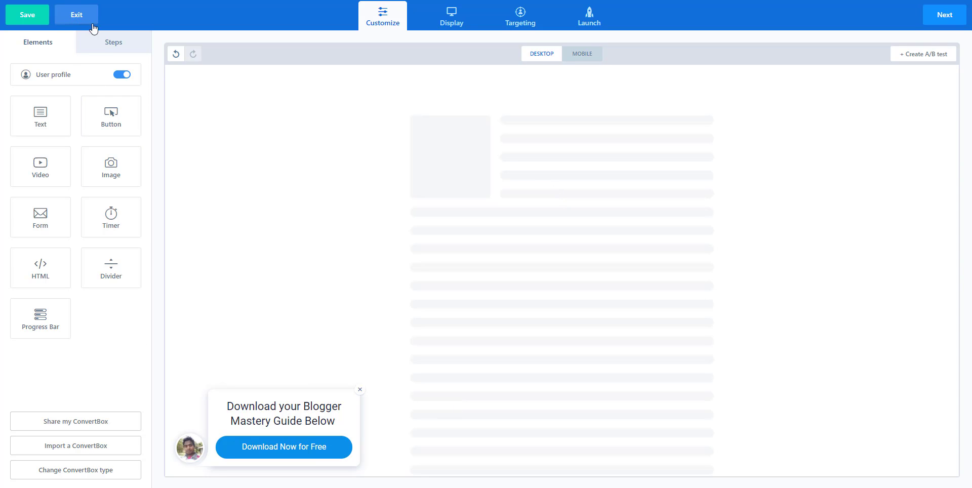
# Select the First Step, view its skip logic options and leave them without adding a rule
pyautogui.click(107, 43)
pyautogui.click(104, 109)
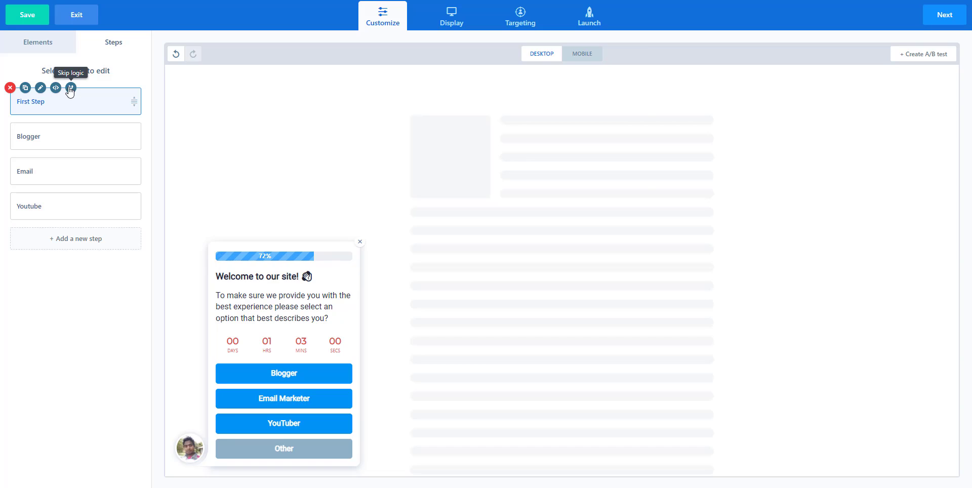
pyautogui.click(71, 88)
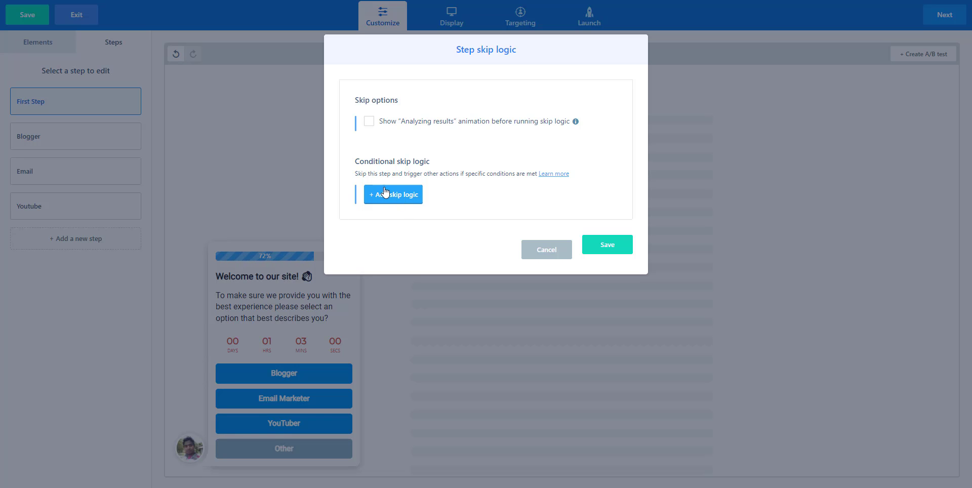
pyautogui.click(559, 256)
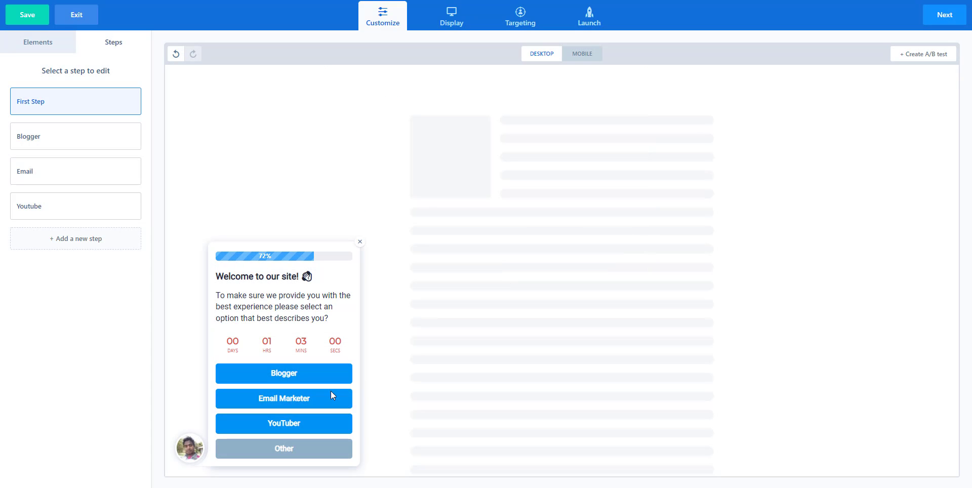
# Set the First Step's Blogger button action to jump to the Blogger step
pyautogui.click(313, 368)
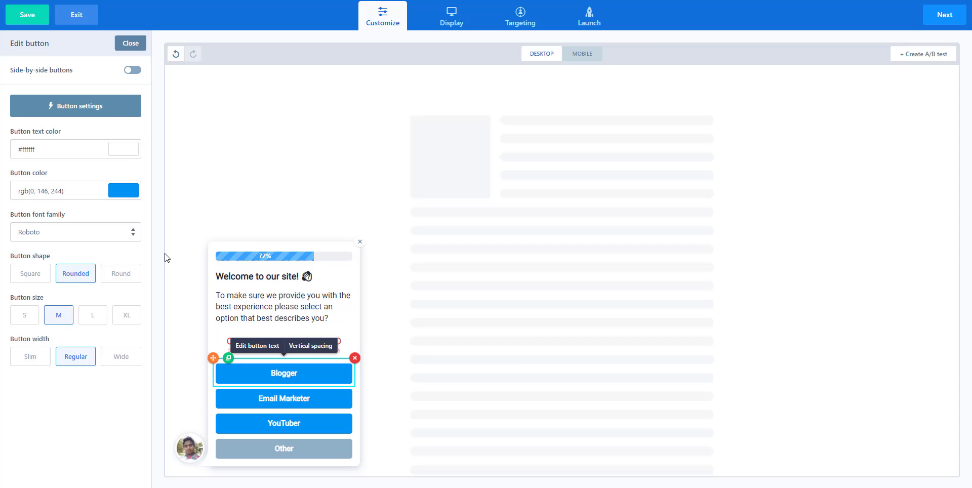
pyautogui.click(110, 117)
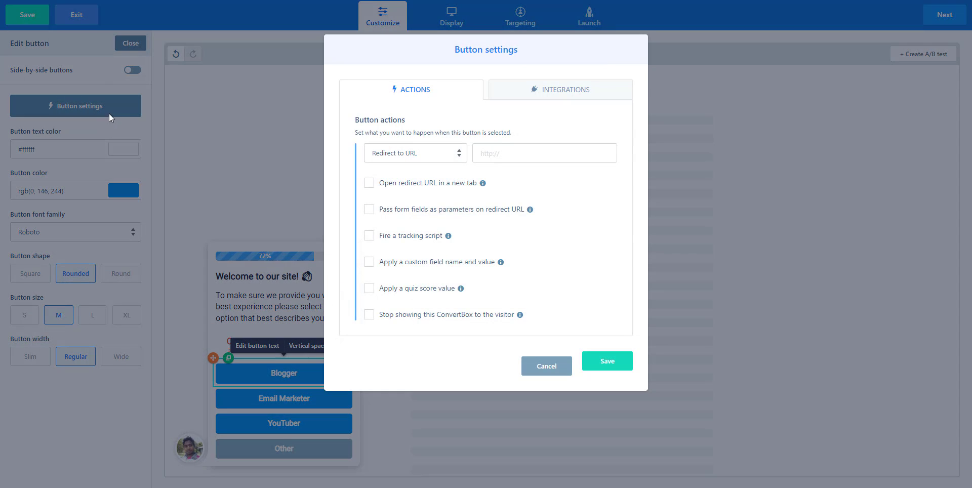
pyautogui.click(414, 159)
pyautogui.click(422, 177)
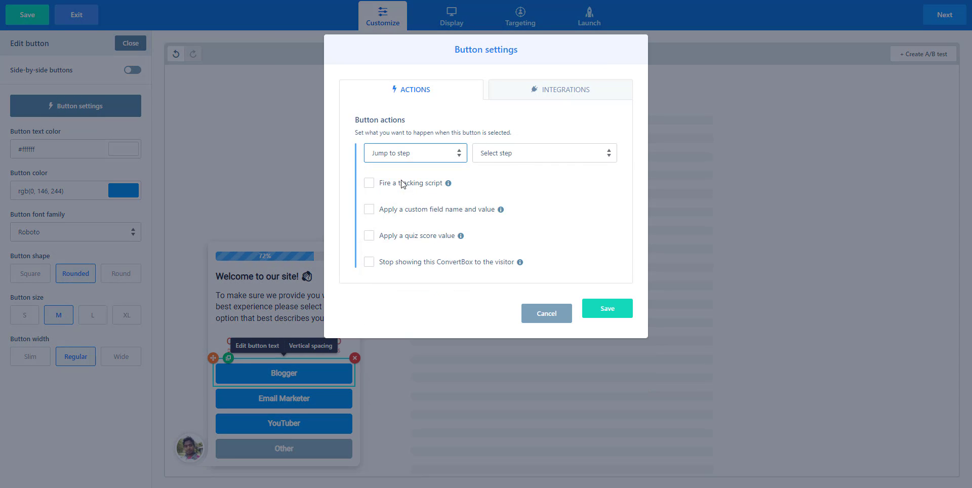
pyautogui.click(522, 160)
pyautogui.click(507, 181)
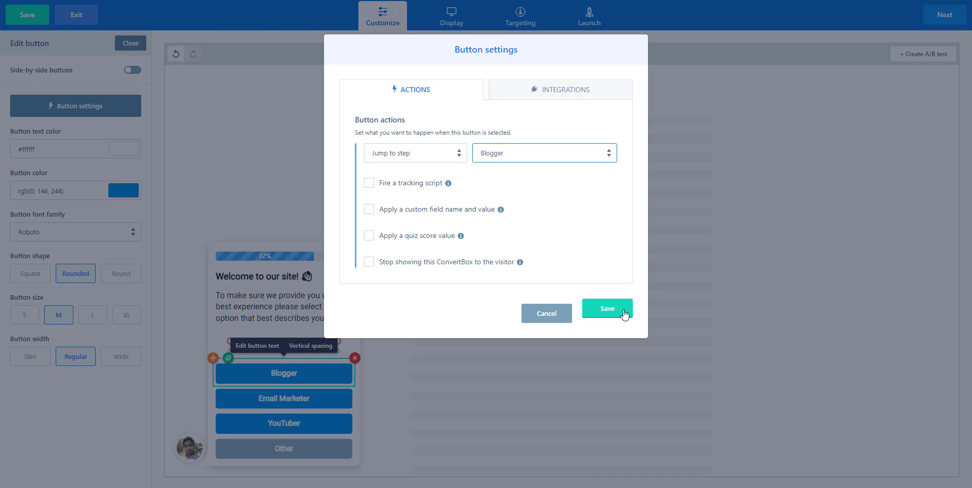
# Apply a custom field to the Blogger button with field value "usertype" and field name identifier "blogger", and save the button settings
pyautogui.click(493, 212)
pyautogui.click(590, 211)
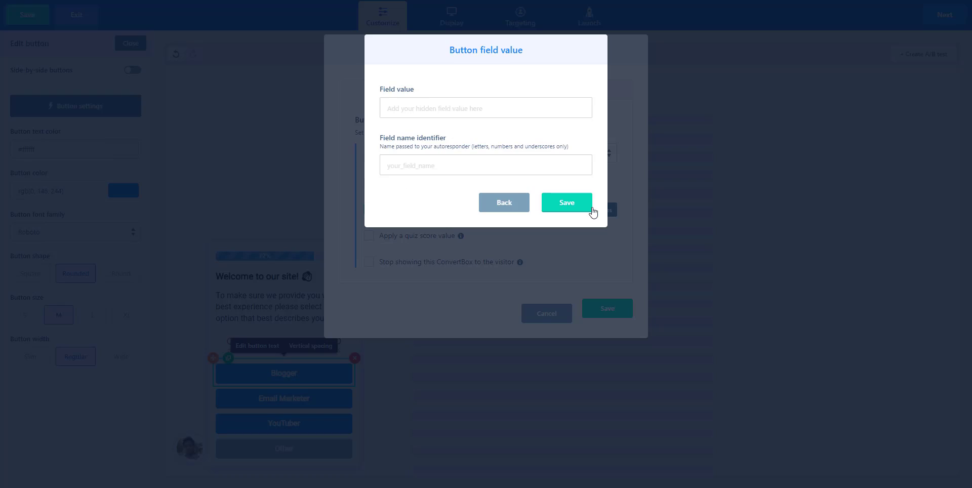
pyautogui.click(466, 106)
pyautogui.write('usertype')
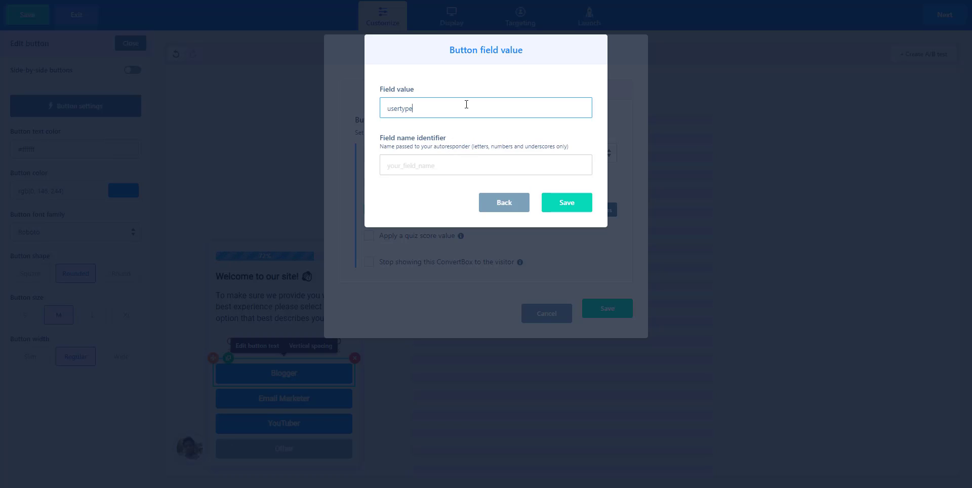
pyautogui.click(462, 169)
pyautogui.write('blogger')
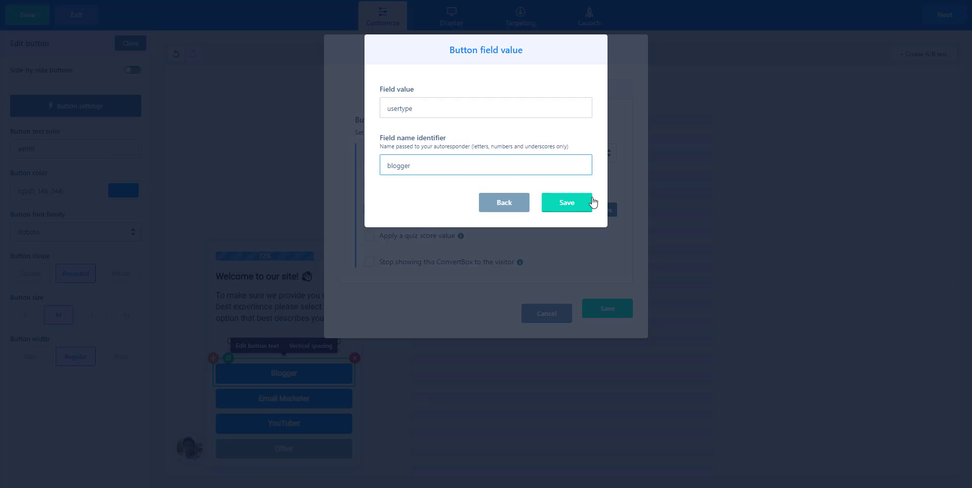
pyautogui.click(591, 202)
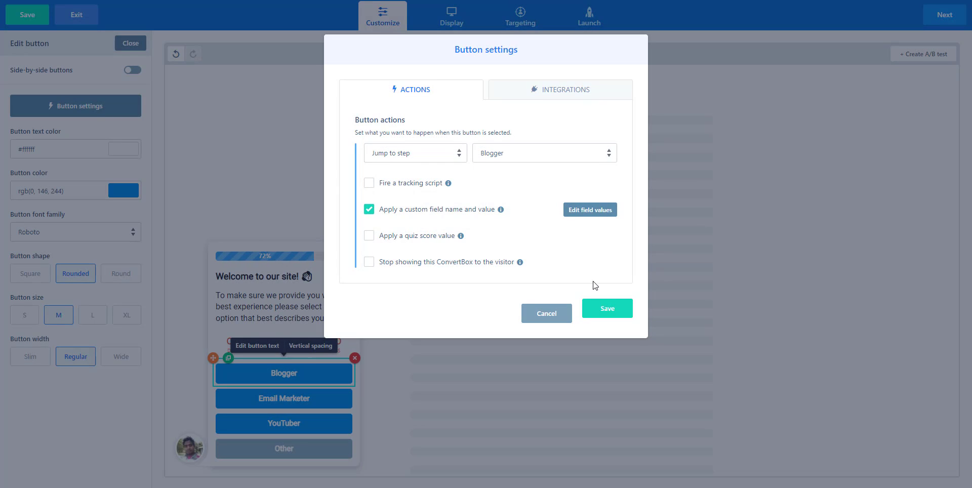
pyautogui.click(607, 310)
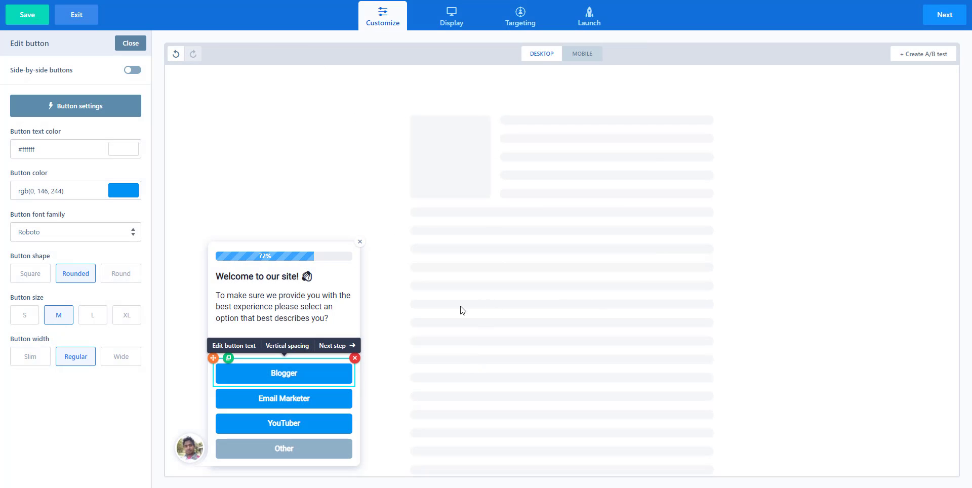
# Set the Email Marketer button's action to jump to the Email step and save it
pyautogui.click(299, 393)
pyautogui.click(86, 106)
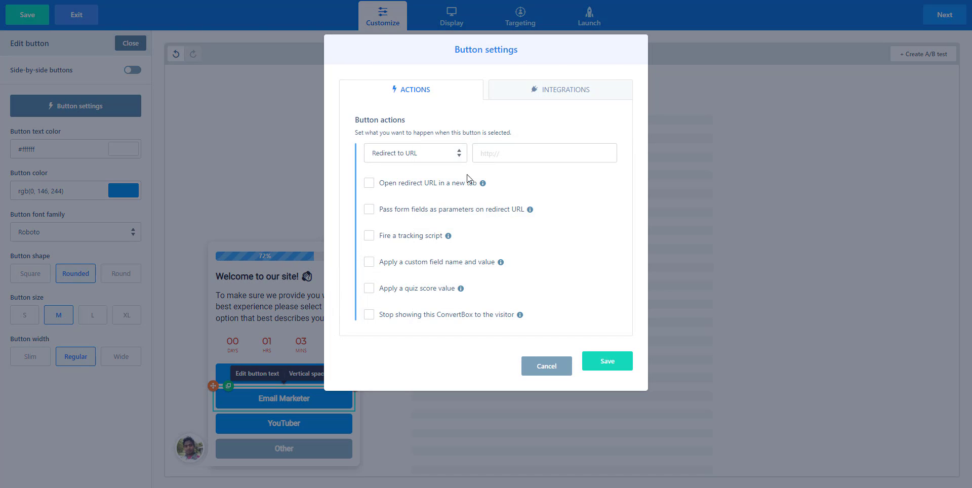
pyautogui.click(426, 154)
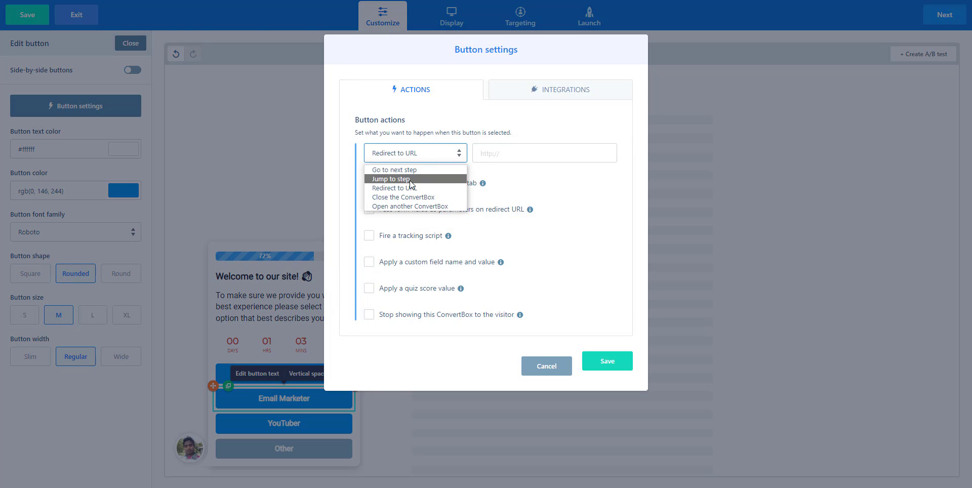
pyautogui.click(425, 176)
pyautogui.click(489, 162)
pyautogui.click(513, 184)
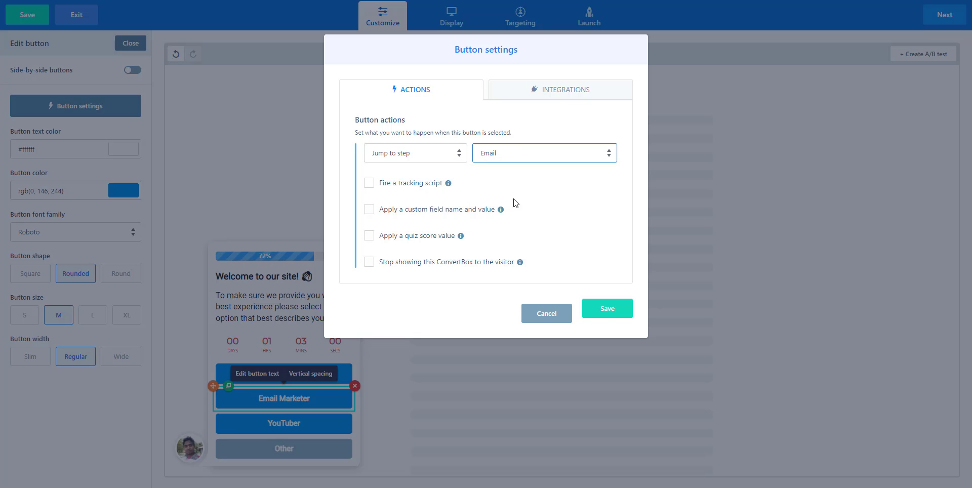
pyautogui.click(609, 309)
# Set the YouTuber button's action to jump to the Youtube step, save it and finish editing the button
pyautogui.click(269, 428)
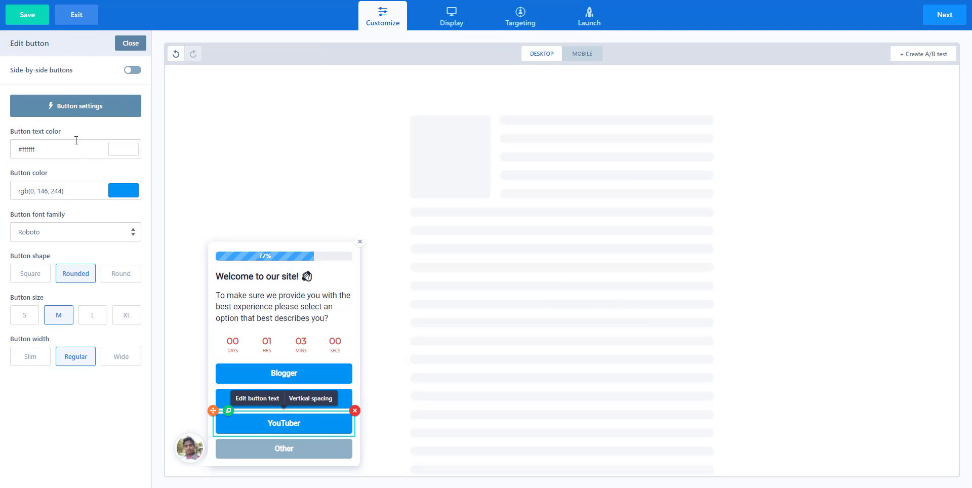
pyautogui.click(81, 112)
pyautogui.click(440, 154)
pyautogui.click(396, 171)
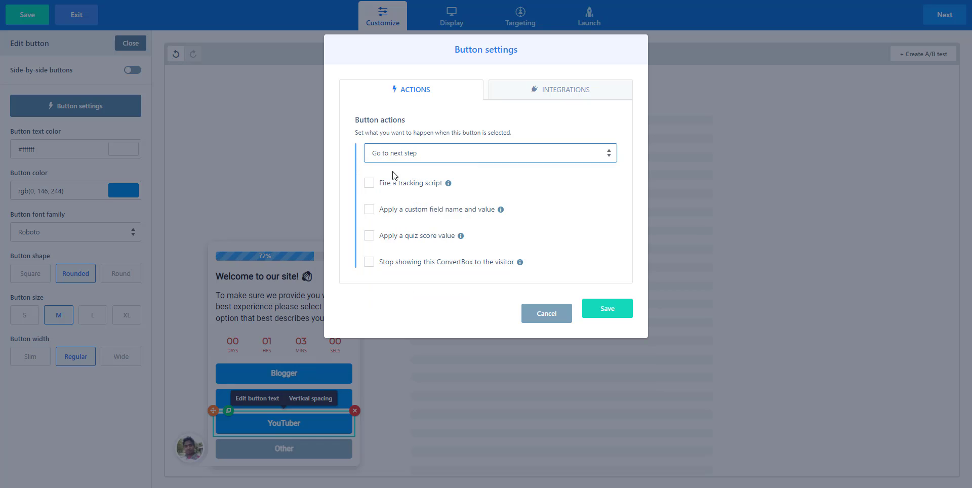
pyautogui.click(398, 148)
pyautogui.click(400, 179)
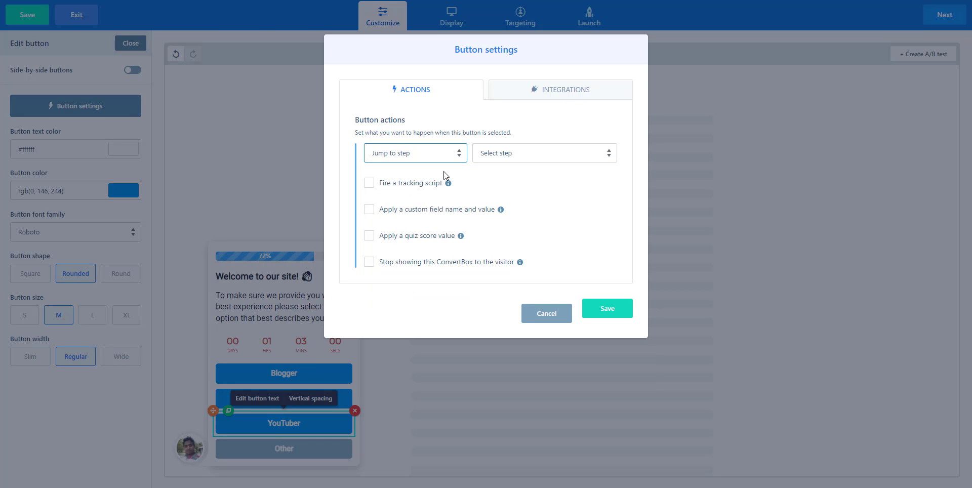
pyautogui.click(485, 158)
pyautogui.click(492, 197)
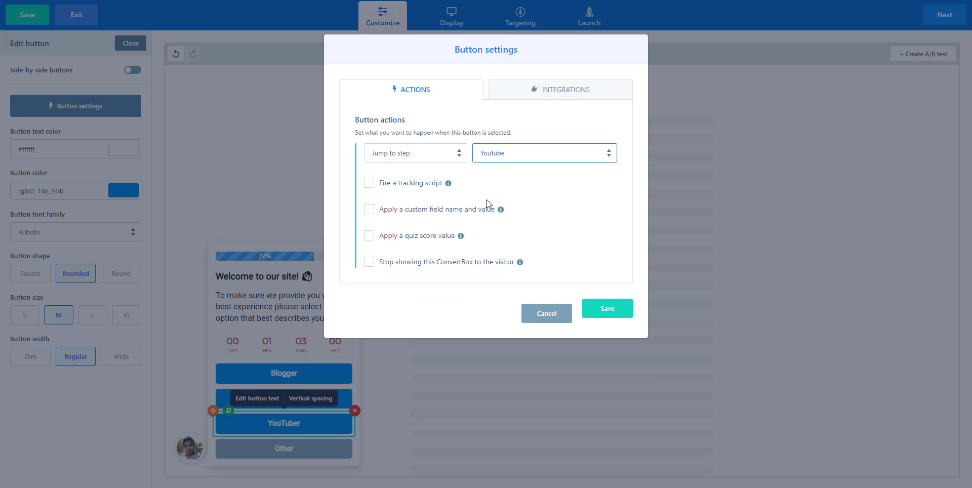
pyautogui.click(608, 309)
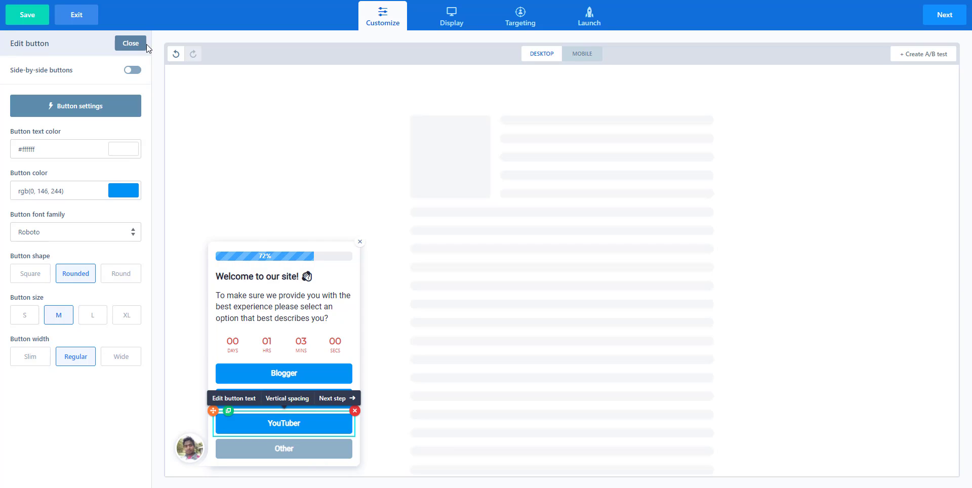
pyautogui.click(130, 44)
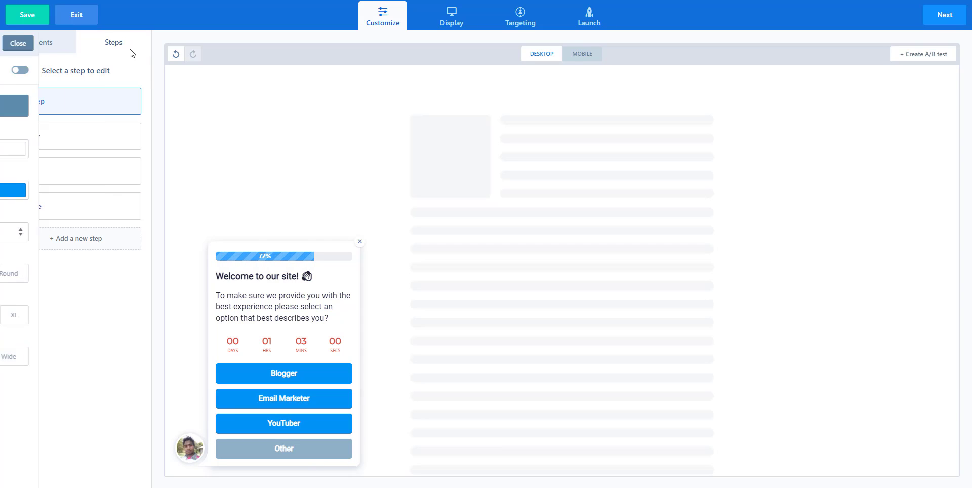
# Create a new step named "Other" and select it for editing
pyautogui.click(84, 246)
pyautogui.write('Other')
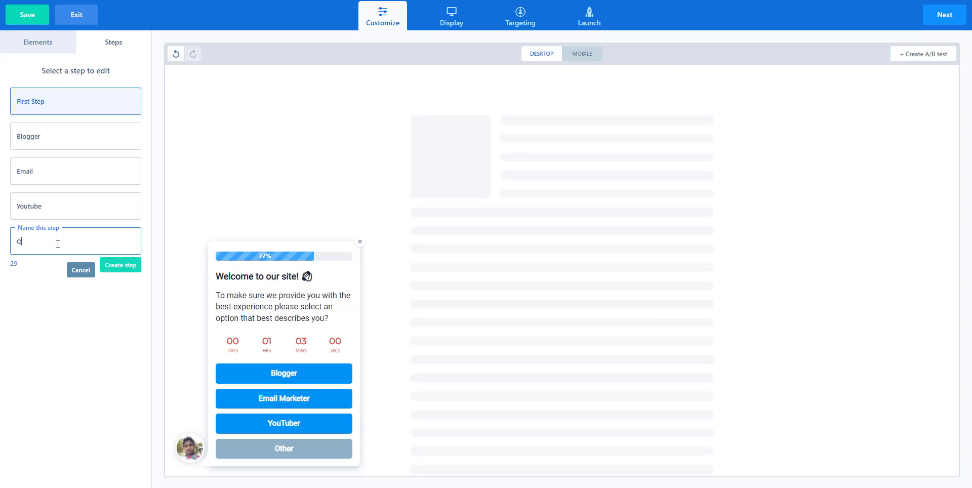
pyautogui.click(120, 265)
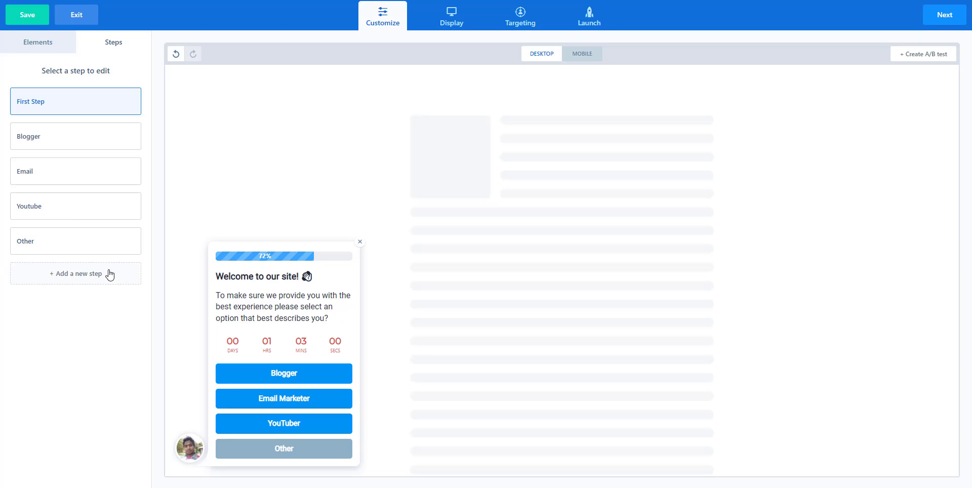
pyautogui.click(138, 246)
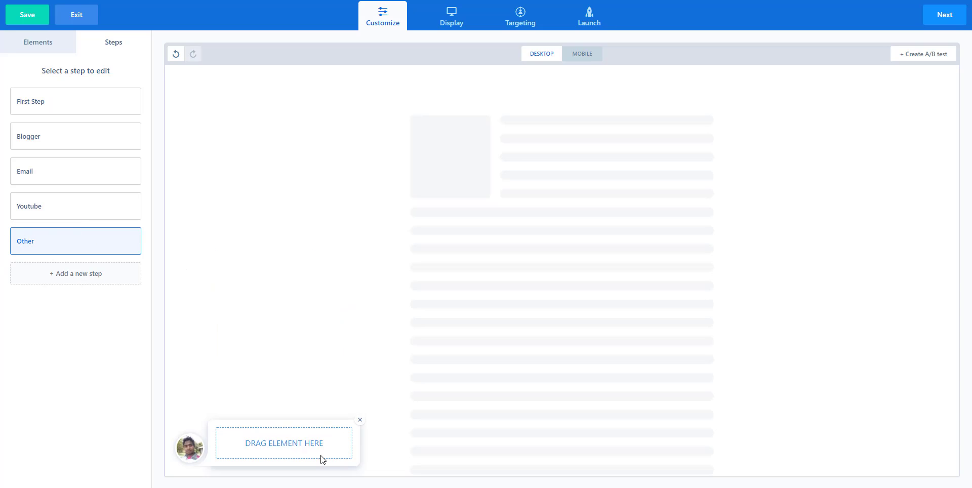
# Add a text element to the Other step's callout reading "Get access to our Insider training course"
pyautogui.click(41, 38)
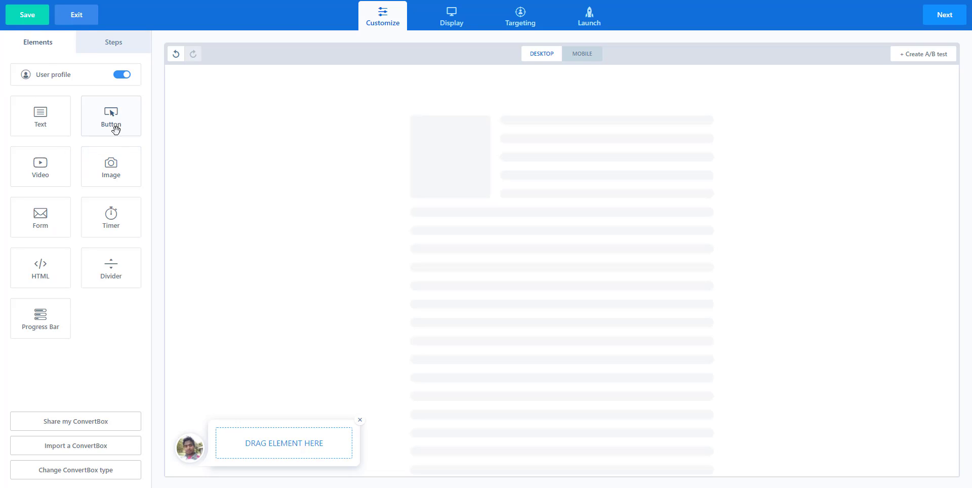
pyautogui.moveTo(41, 121); pyautogui.dragTo(278, 444)
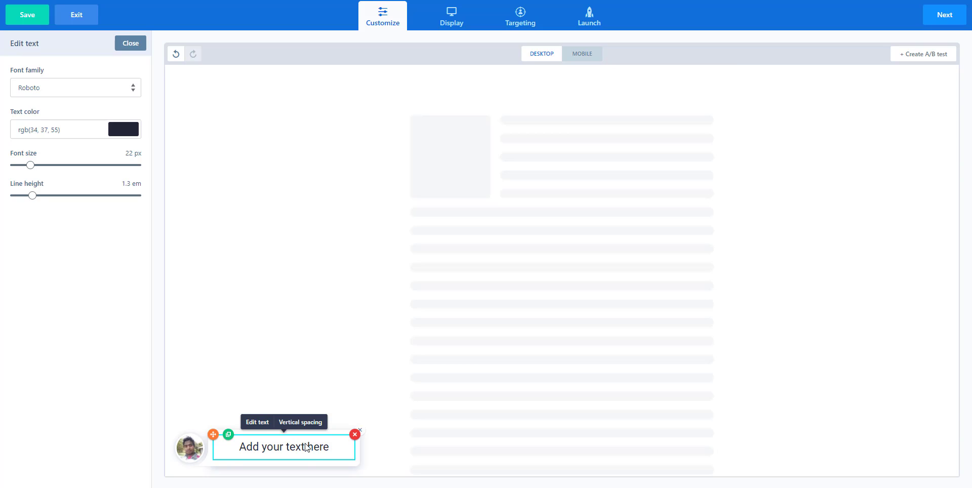
pyautogui.click(306, 446)
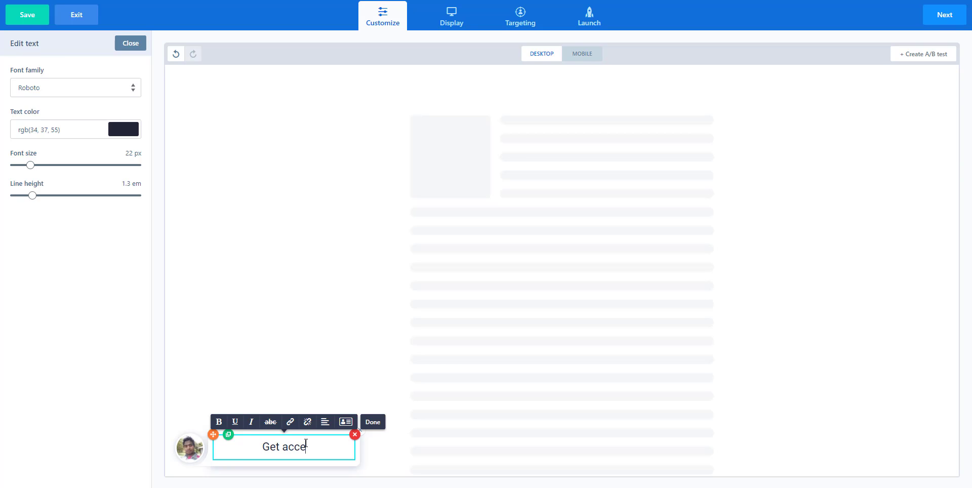
pyautogui.write('Get access to your')
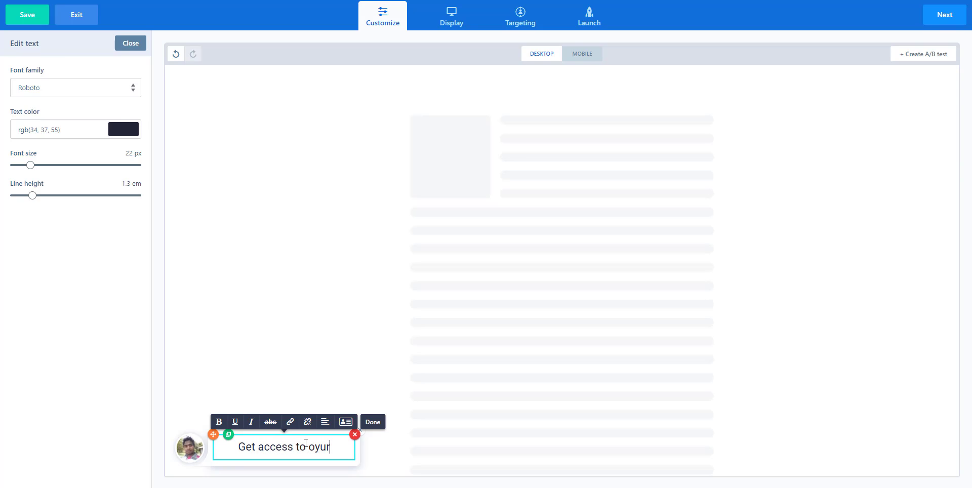
pyautogui.press('BackSpace')
pyautogui.press('BackSpace')
pyautogui.press('BackSpace')
pyautogui.press('BackSpace')
pyautogui.write('our')
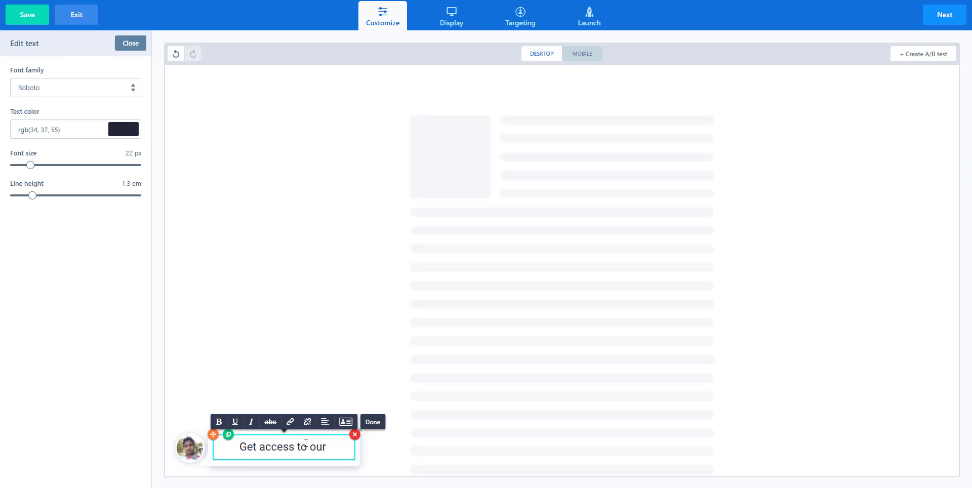
pyautogui.write(' Insta')
pyautogui.press('BackSpace')
pyautogui.press('BackSpace')
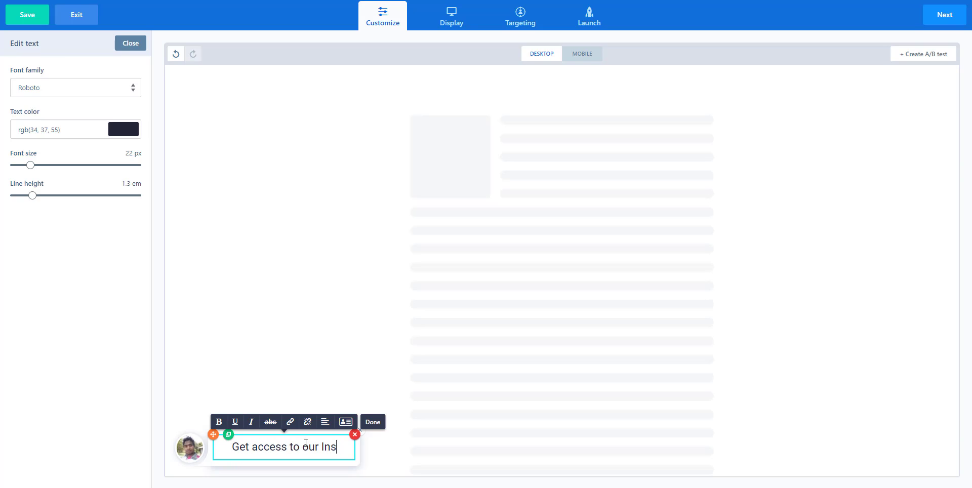
pyautogui.write('ider tra')
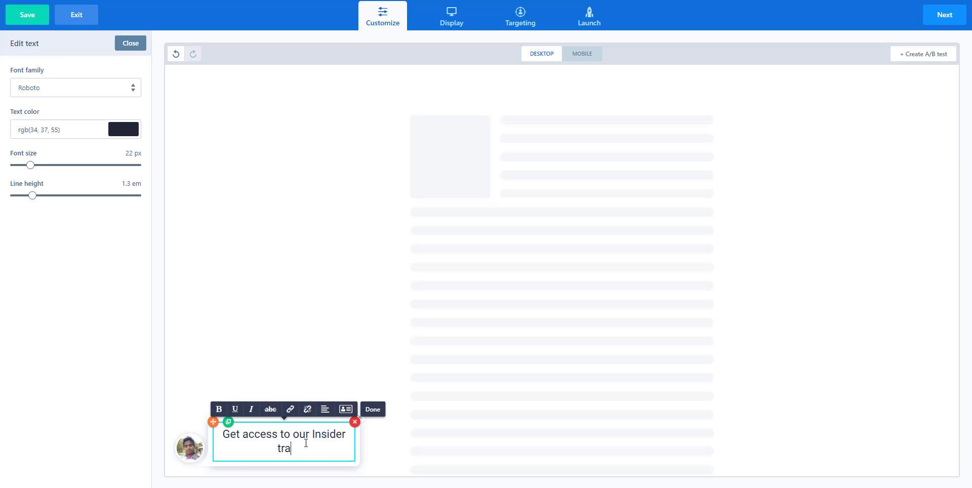
pyautogui.write('ining course')
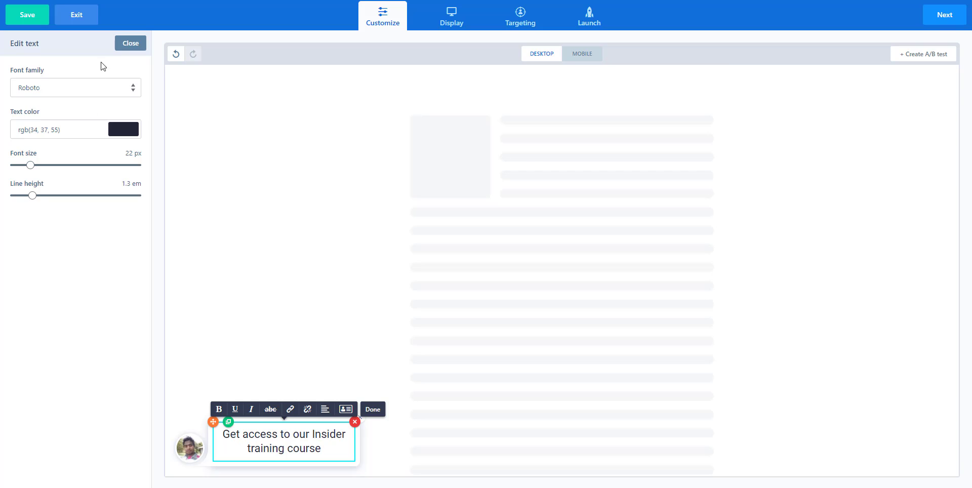
pyautogui.click(131, 45)
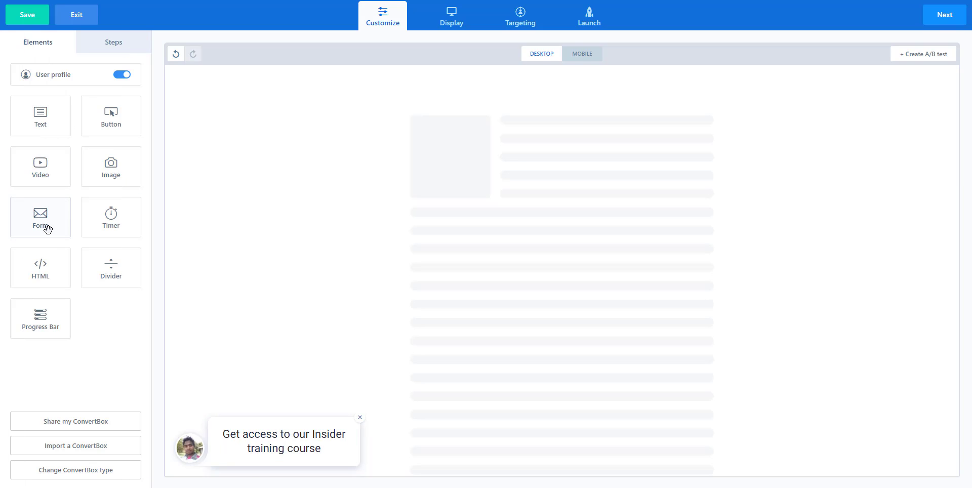
# Add a button below the Other step's text and label it "Access Now"
pyautogui.moveTo(109, 121); pyautogui.dragTo(293, 442)
pyautogui.click(285, 453)
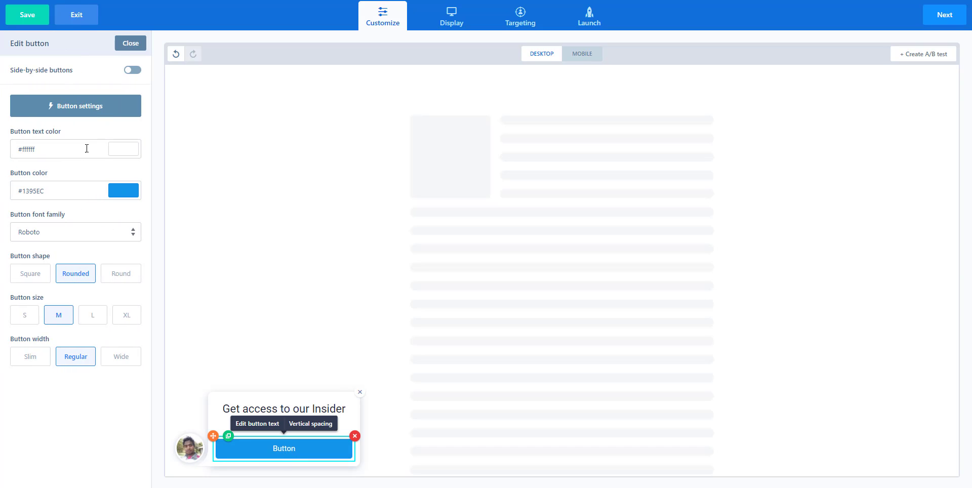
pyautogui.click(286, 450)
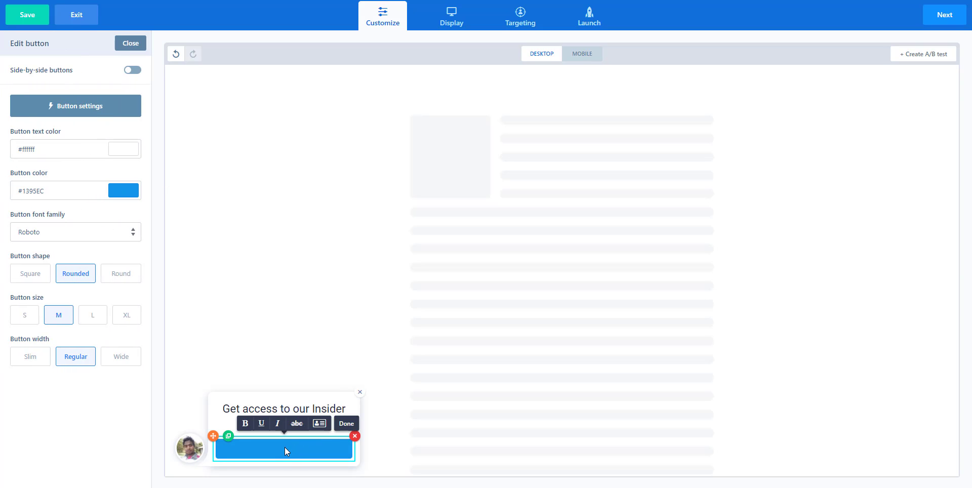
pyautogui.write('Access Now')
pyautogui.click(141, 47)
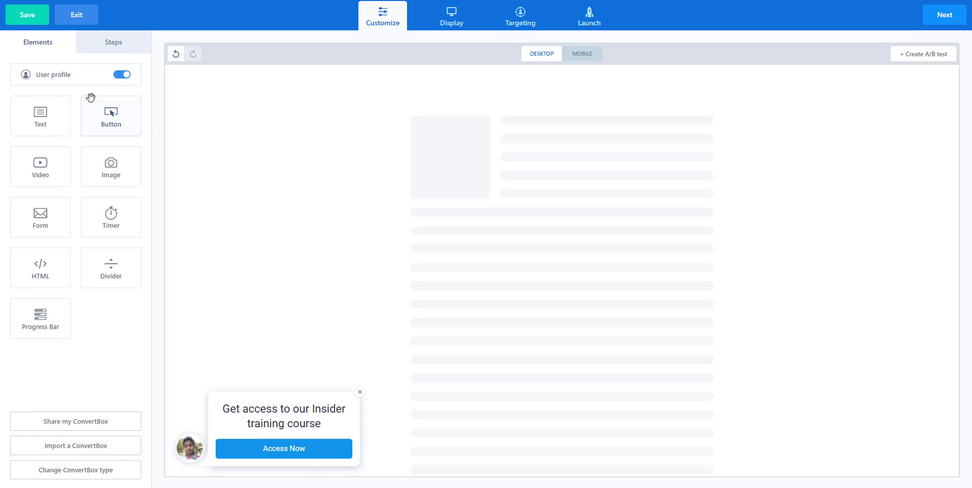
# Switch from the Other step to the First Step and return to its elements for editing
pyautogui.click(112, 50)
pyautogui.click(61, 51)
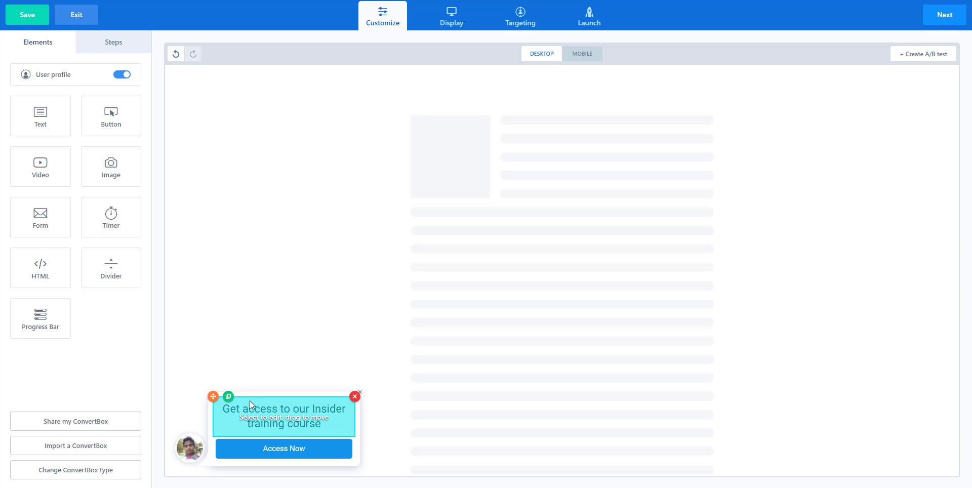
pyautogui.click(124, 51)
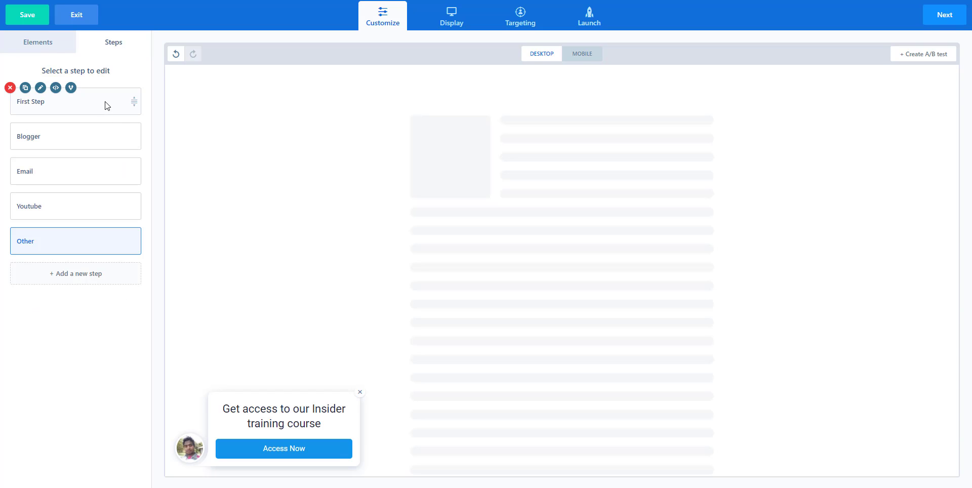
pyautogui.click(104, 101)
pyautogui.click(50, 41)
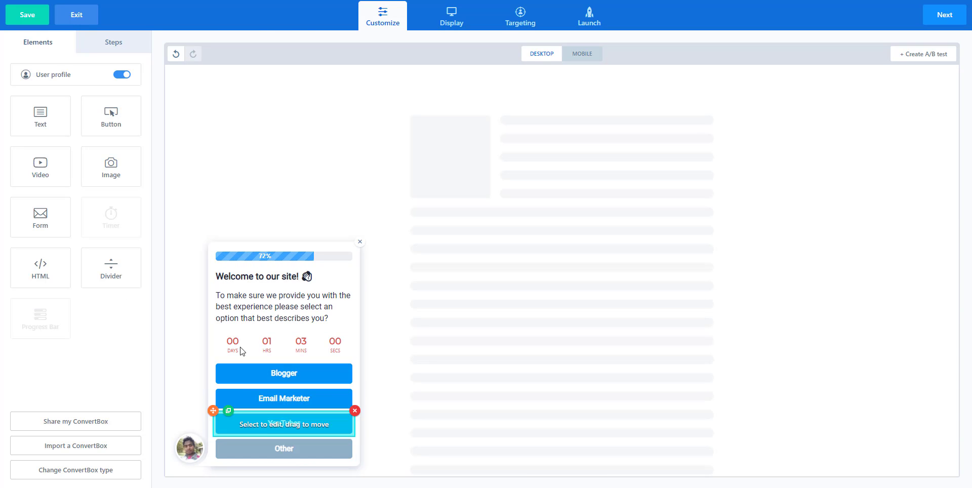
# Set the Other button's action to jump to the Other step, save it and finish editing the button
pyautogui.click(299, 447)
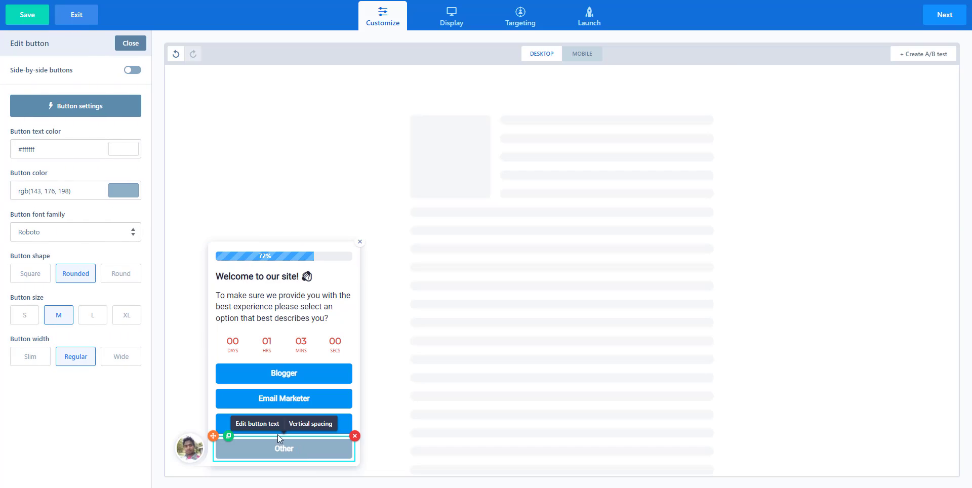
pyautogui.click(125, 115)
pyautogui.click(433, 155)
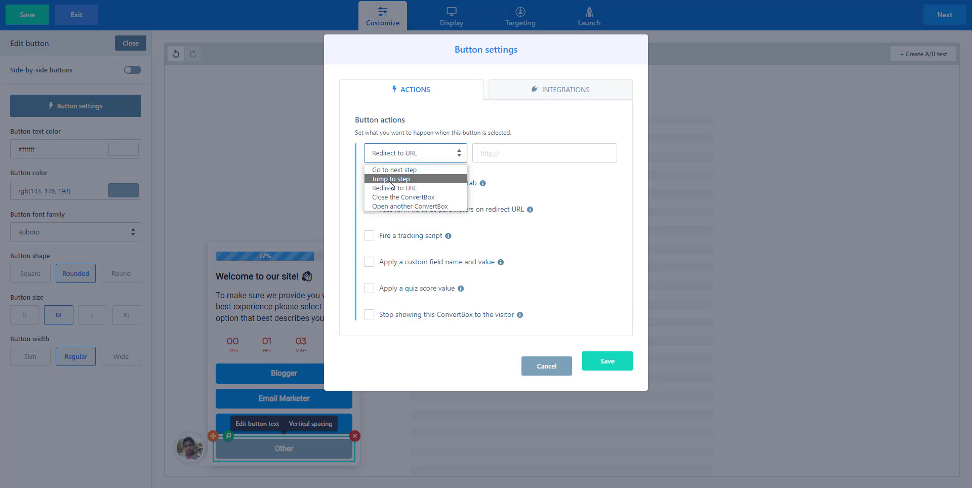
pyautogui.click(395, 175)
pyautogui.click(520, 157)
pyautogui.click(489, 206)
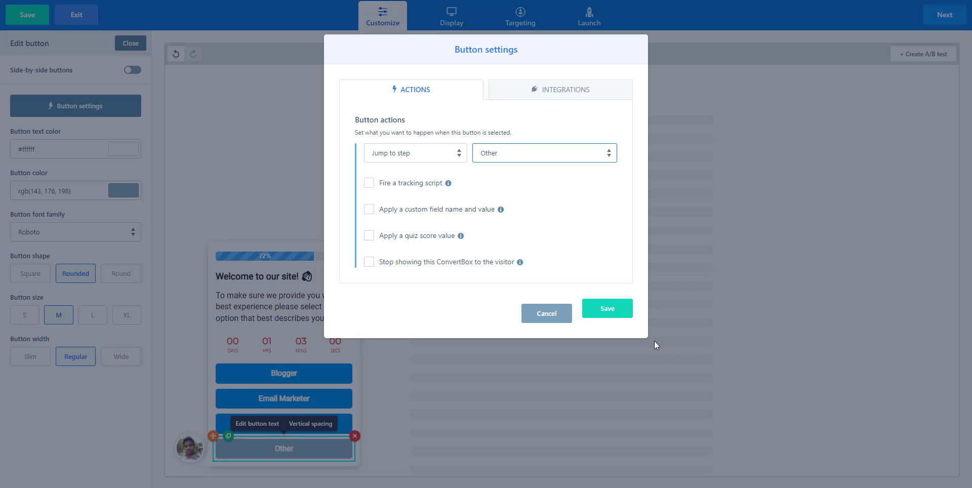
pyautogui.click(626, 315)
pyautogui.click(492, 263)
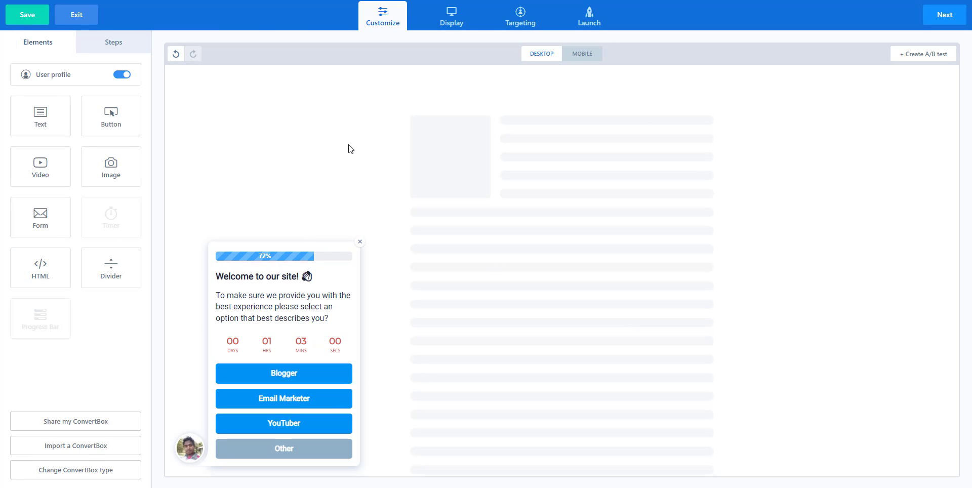
# Preview the first step's callout in the mobile view, and return to the desktop view
pyautogui.click(587, 57)
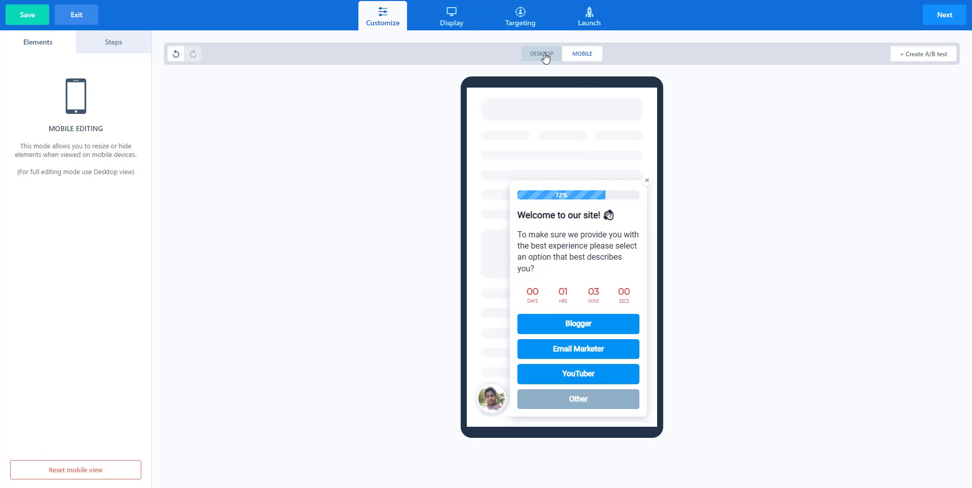
pyautogui.click(543, 55)
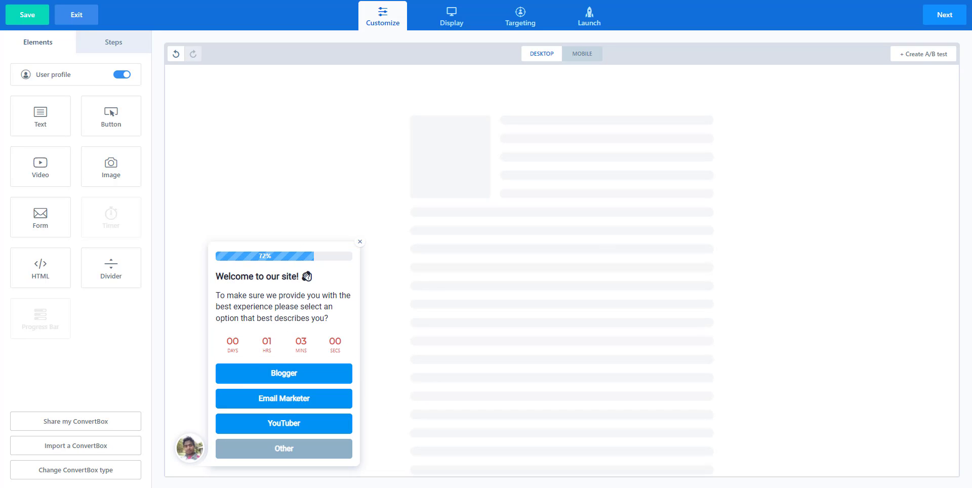
# Create an A/B test of the callout and select Variation B for editing
pyautogui.click(924, 61)
pyautogui.click(917, 90)
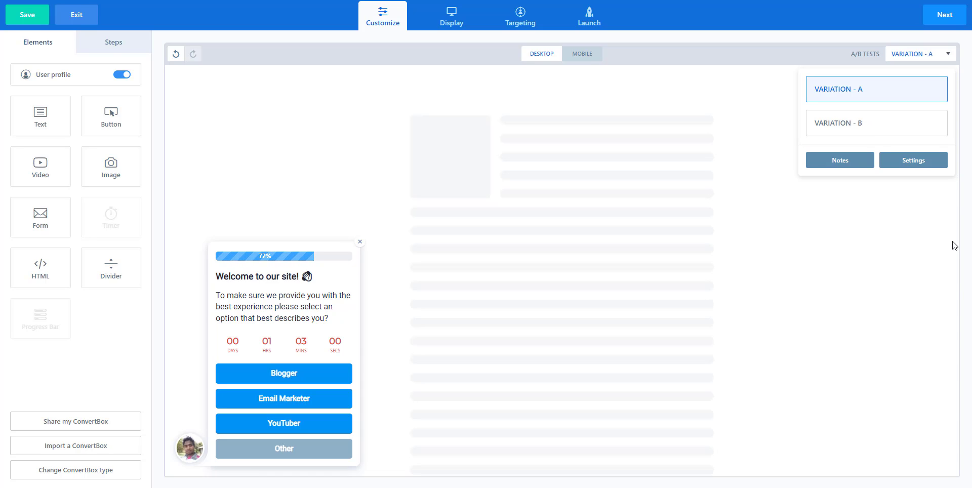
pyautogui.click(865, 124)
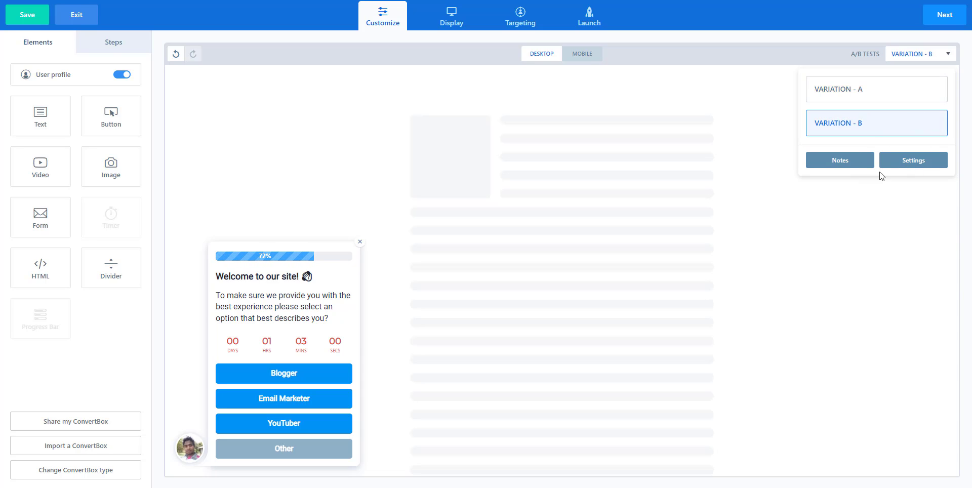
# Choose Cookied split test as the split test type and return to the list of variations
pyautogui.click(902, 162)
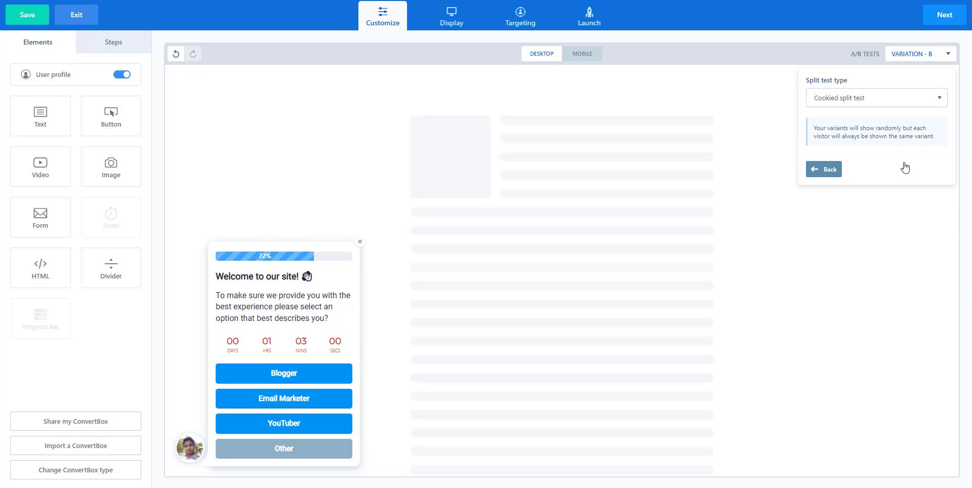
pyautogui.click(857, 98)
pyautogui.click(838, 112)
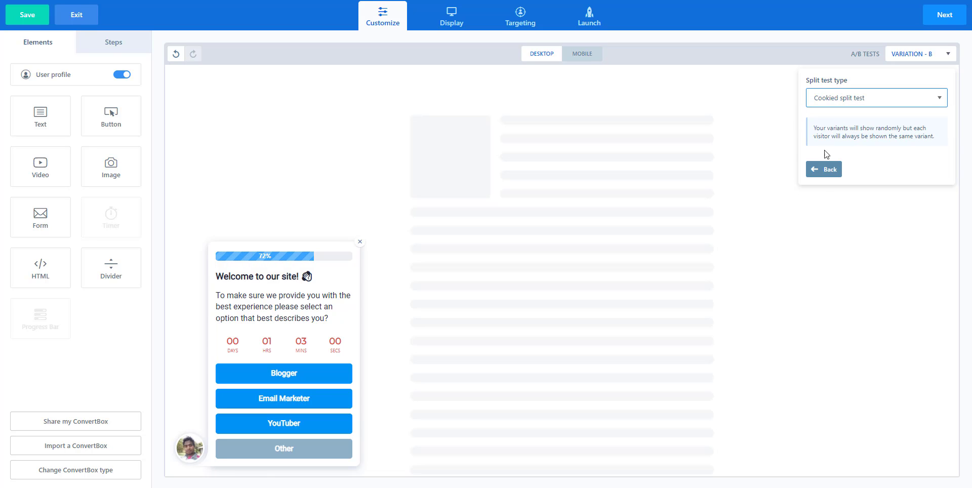
pyautogui.click(827, 169)
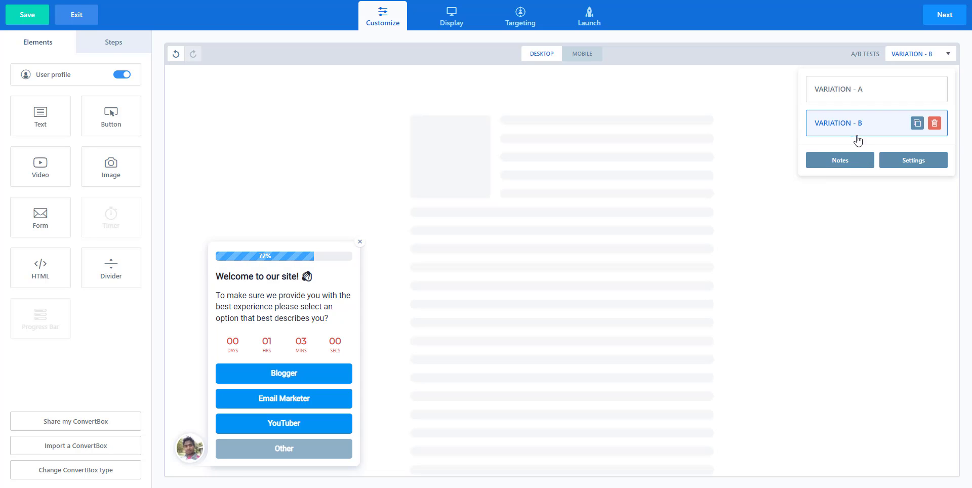
# Add the split test note "CTA button color" and return to the list of variations
pyautogui.click(856, 161)
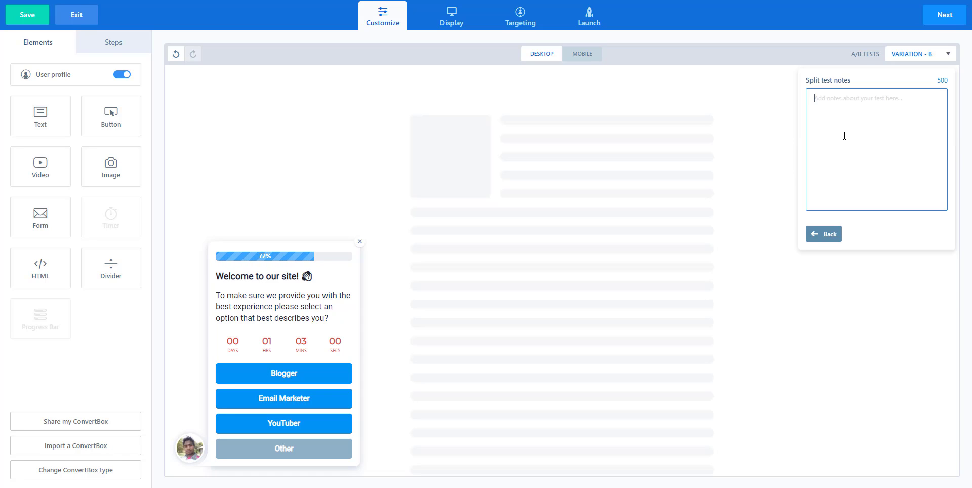
pyautogui.write('CTA button color')
pyautogui.click(820, 236)
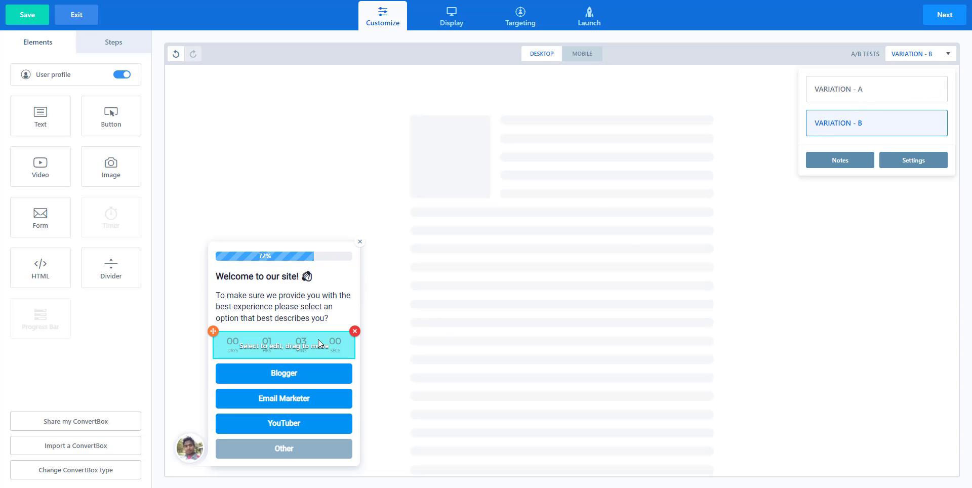
# Recolour Variation B's Blogger, Email Marketer and YouTuber buttons to the preset red #da4e3f and finish editing
pyautogui.click(301, 369)
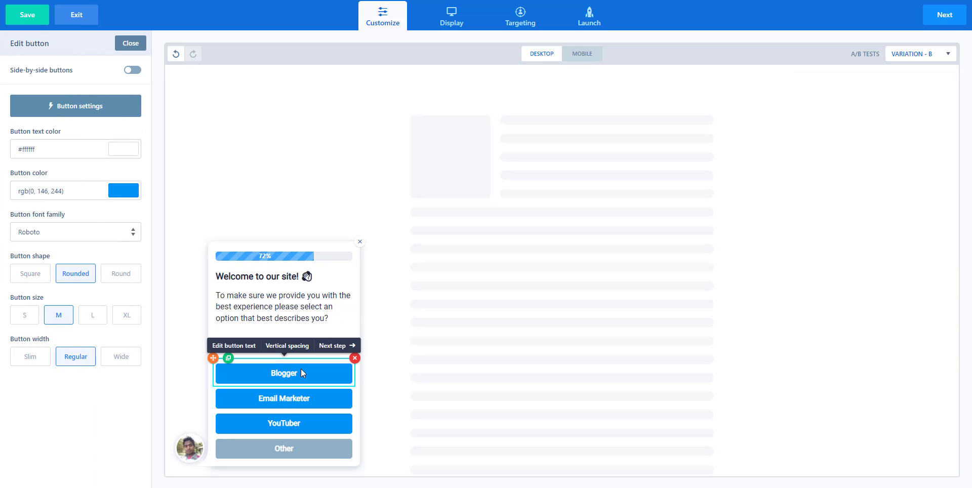
pyautogui.click(122, 194)
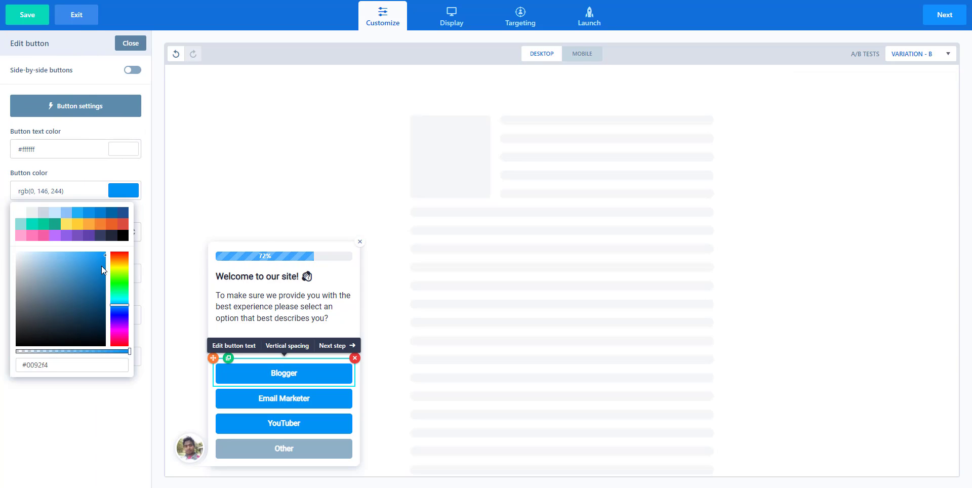
pyautogui.click(123, 225)
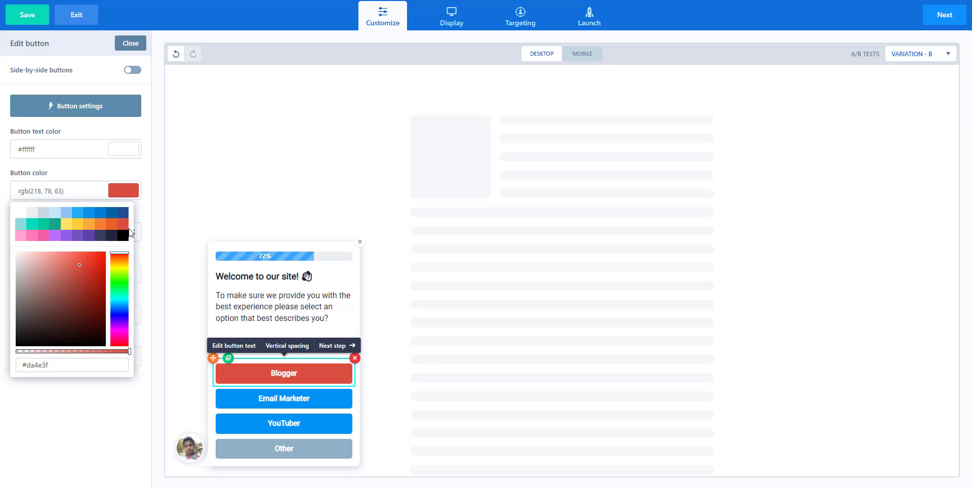
pyautogui.click(267, 392)
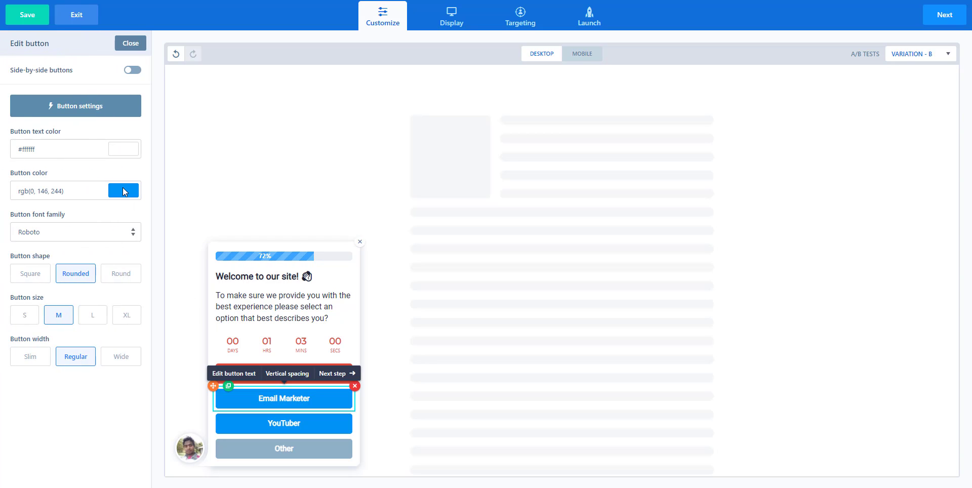
pyautogui.click(122, 191)
pyautogui.click(124, 225)
pyautogui.click(289, 424)
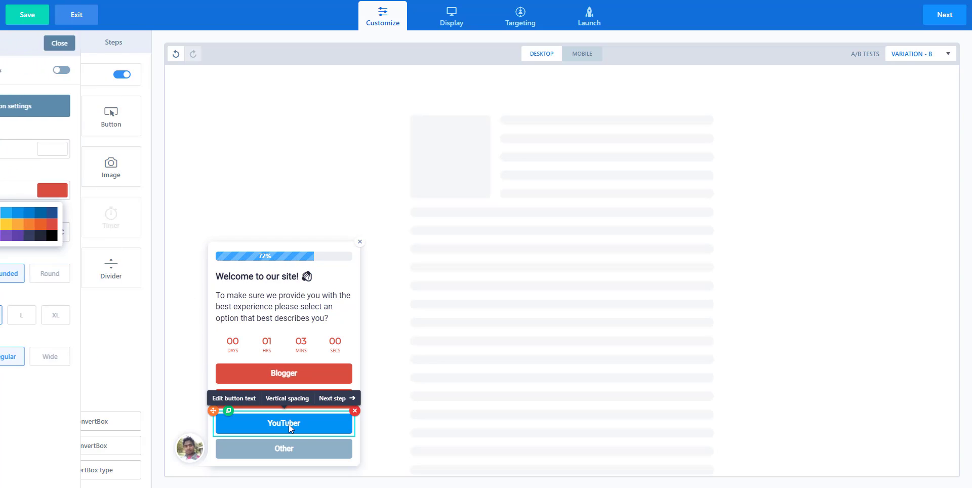
pyautogui.click(124, 191)
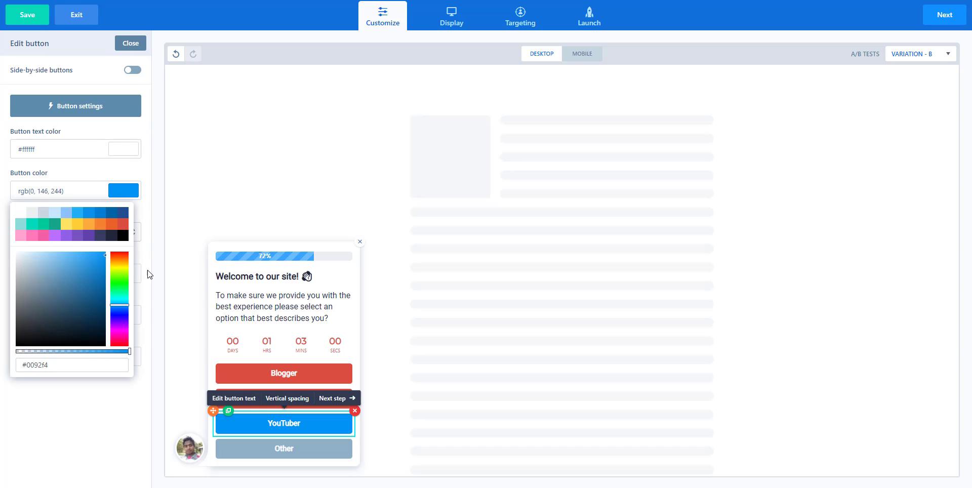
pyautogui.click(125, 223)
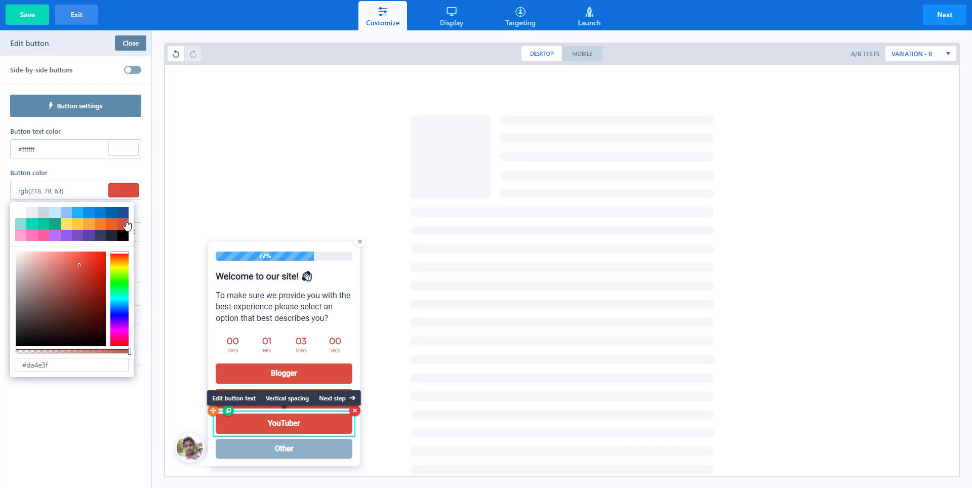
pyautogui.click(490, 389)
pyautogui.click(918, 54)
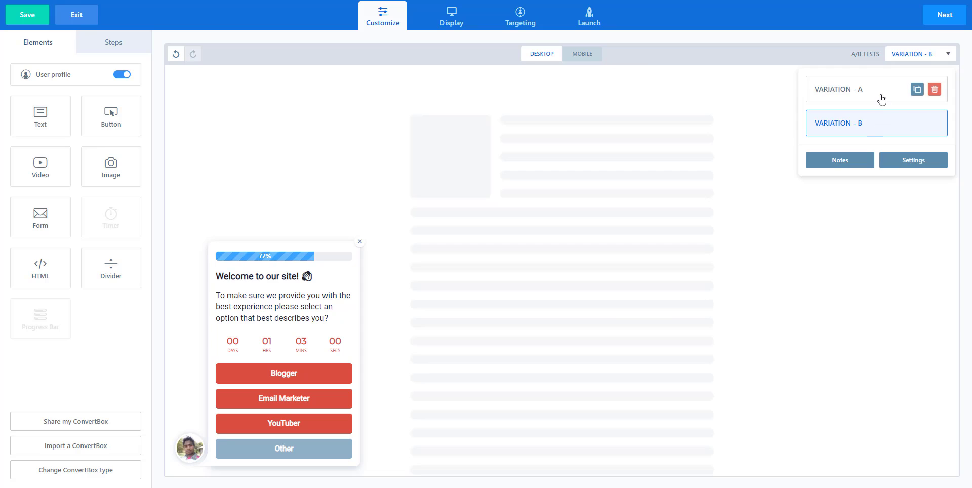
pyautogui.click(564, 250)
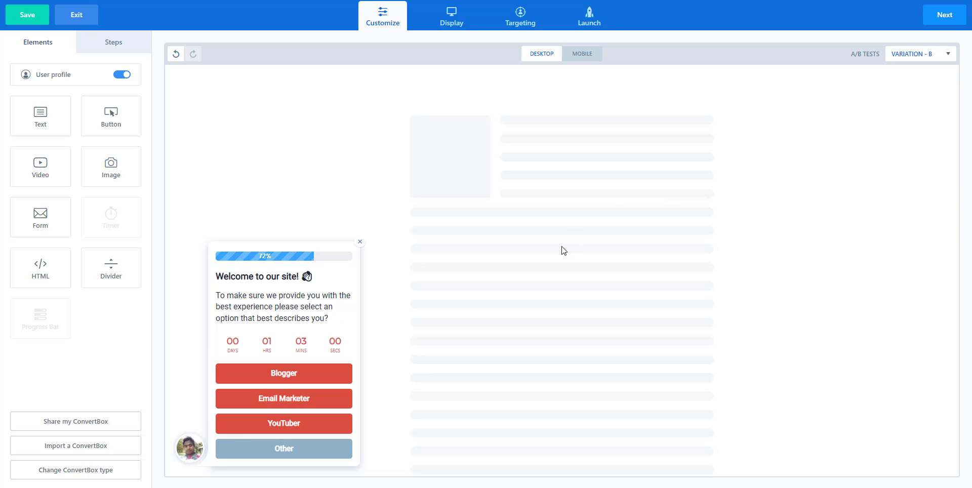